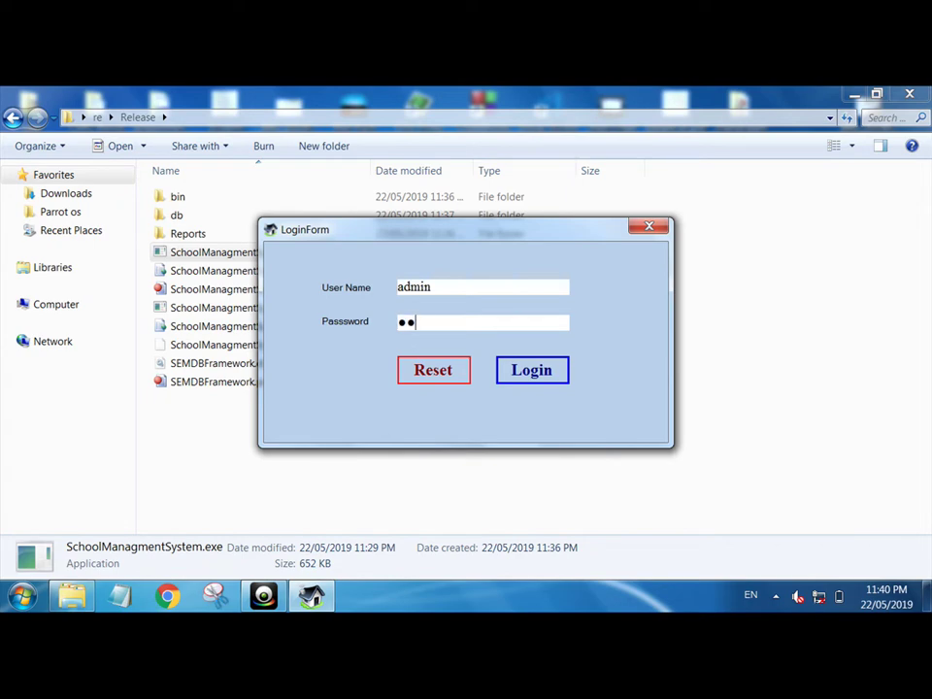
- Sign in with the account password and open the NewStudent management list
{"action": "type", "text": "min123"}
{"action": "key", "text": "Return"}
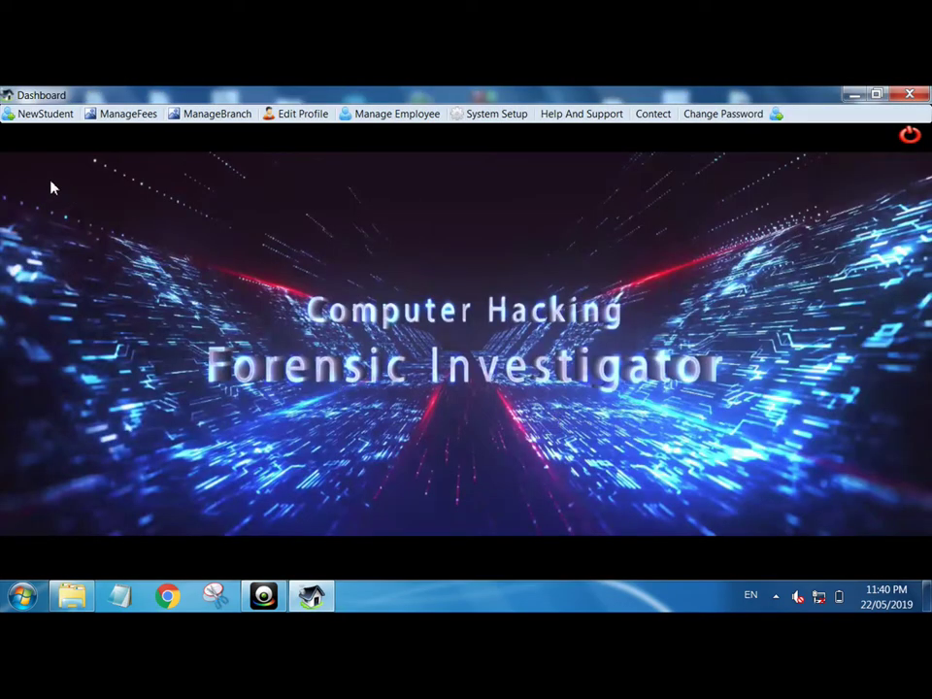
{"action": "left_click", "coordinate": [45, 115]}
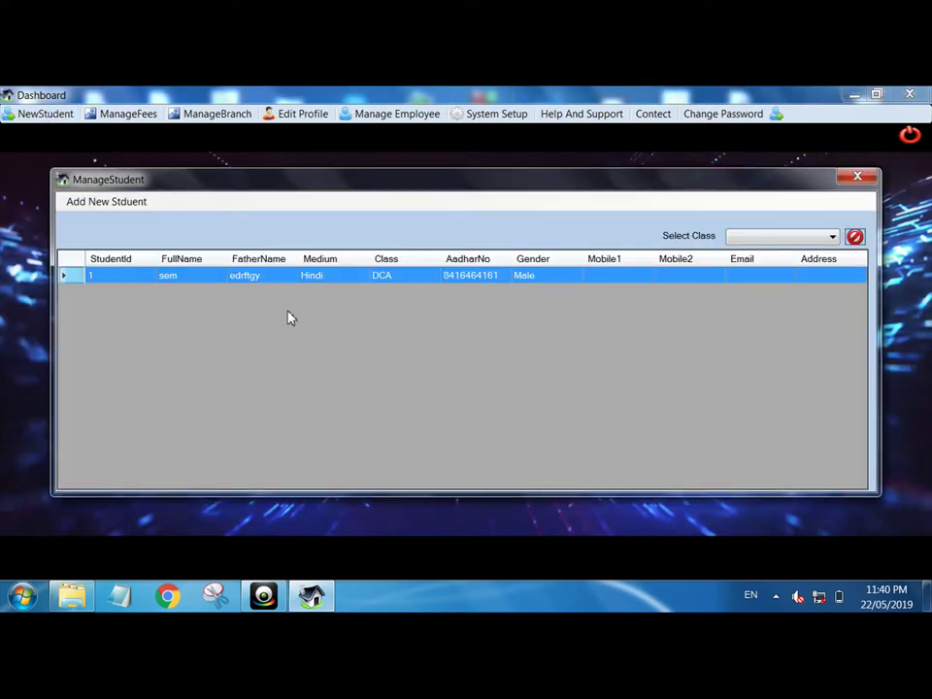
- Delete the only existing student record and confirm the deletion
{"action": "right_click", "coordinate": [408, 280]}
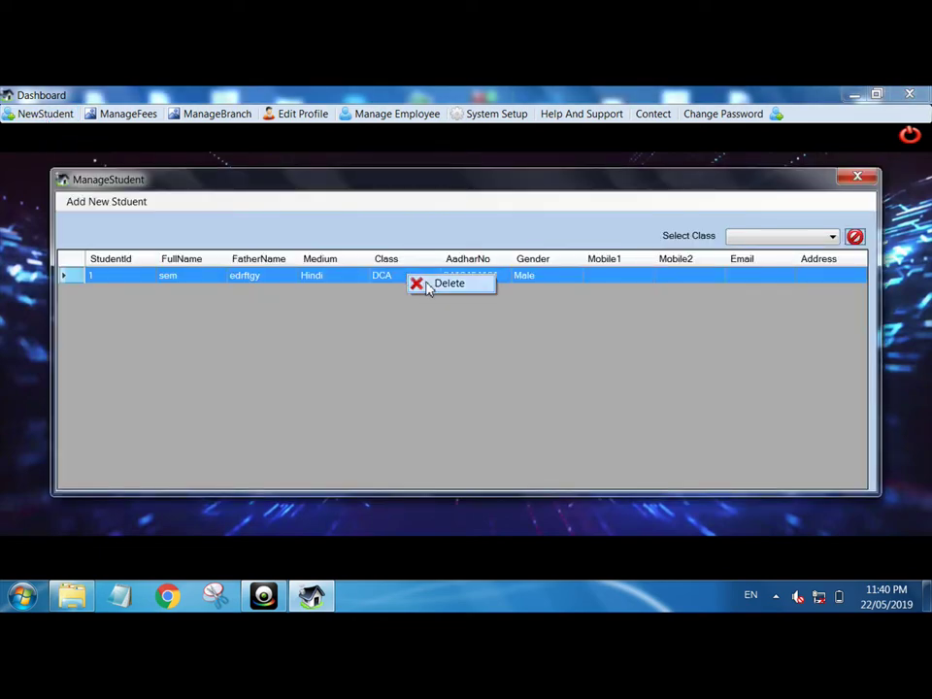
{"action": "left_click", "coordinate": [429, 283]}
{"action": "left_click", "coordinate": [462, 406]}
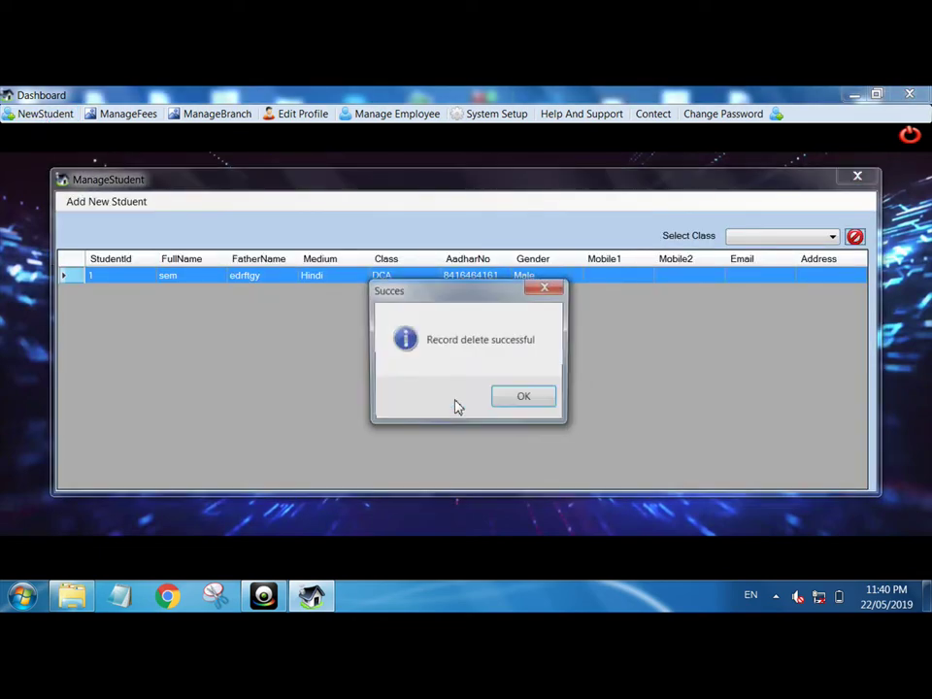
{"action": "left_click", "coordinate": [525, 399]}
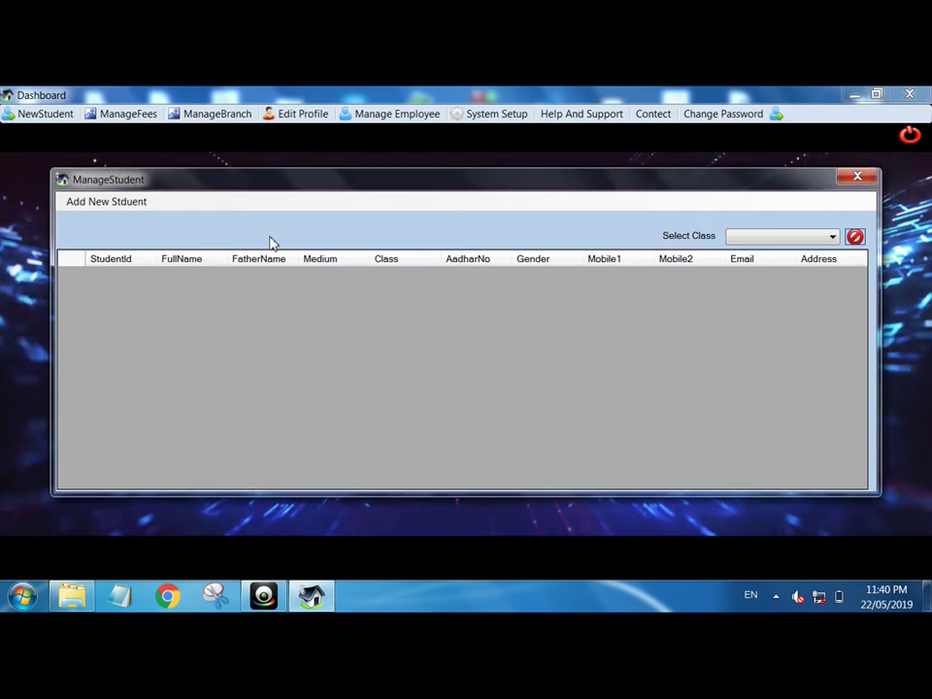
- Start a new student and enter the student's full name and father's name
{"action": "left_click", "coordinate": [108, 204]}
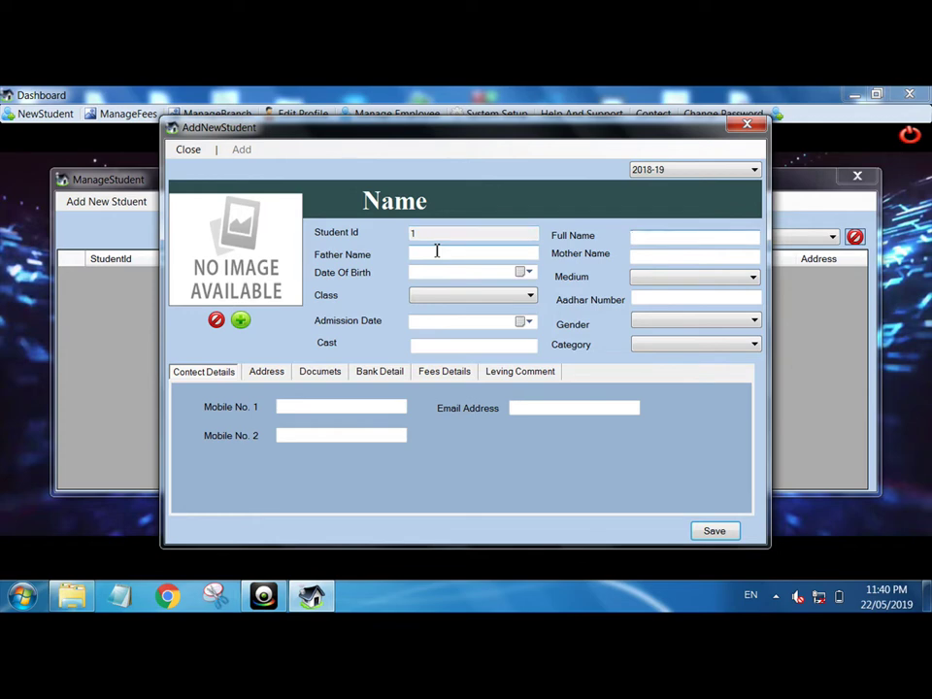
{"action": "type", "text": "john"}
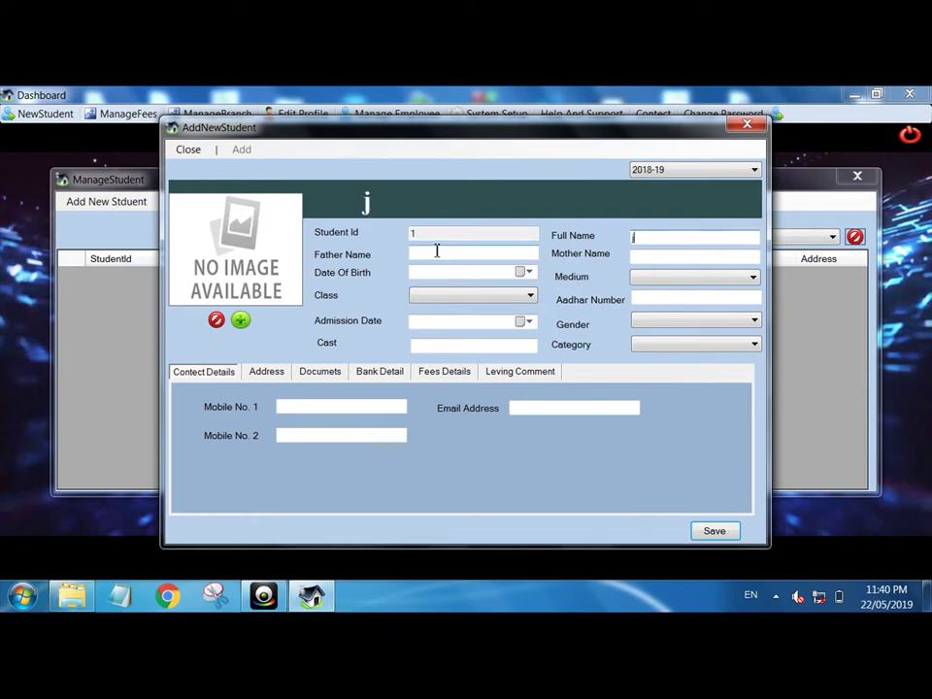
{"action": "left_click", "coordinate": [436, 251]}
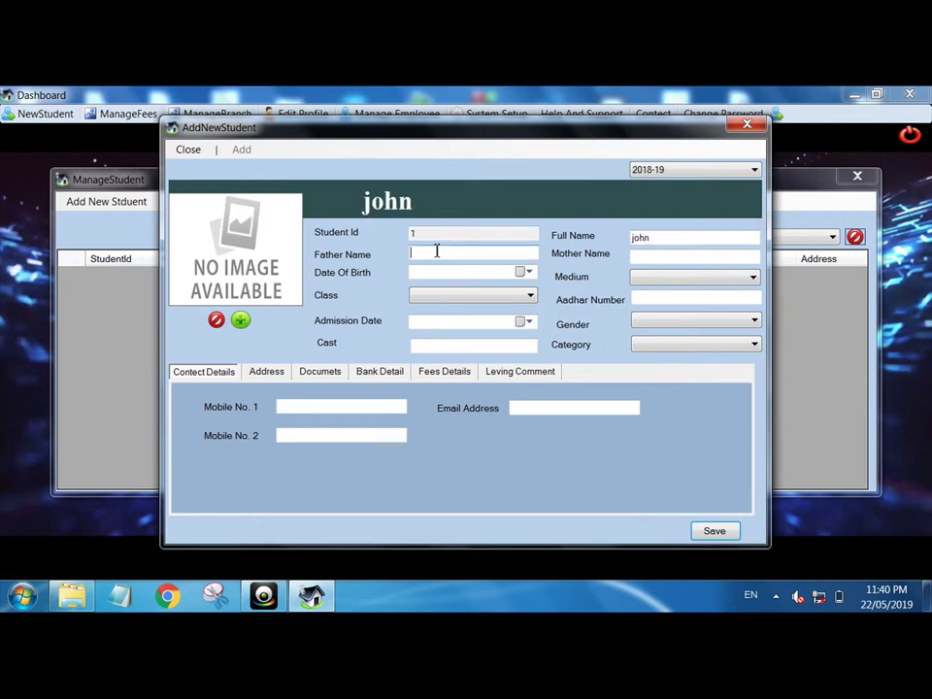
{"action": "type", "text": "Smith"}
{"action": "left_click", "coordinate": [680, 256]}
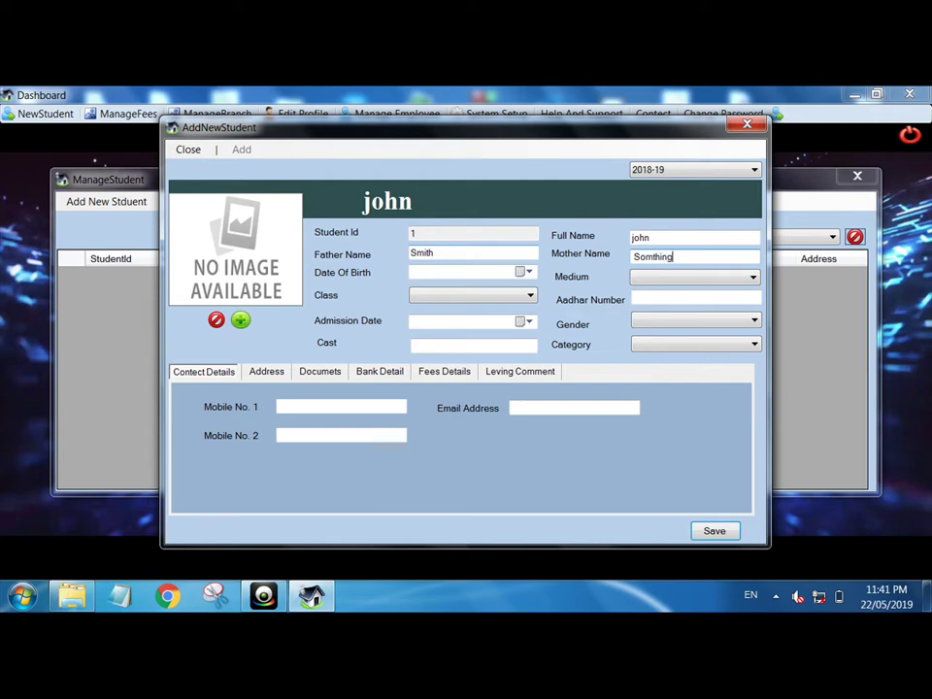
- Set birth date 22/05/2019, Hindi medium, class DCA, and enter the Aadhar number
{"action": "left_click", "coordinate": [527, 273]}
{"action": "left_click", "coordinate": [499, 380]}
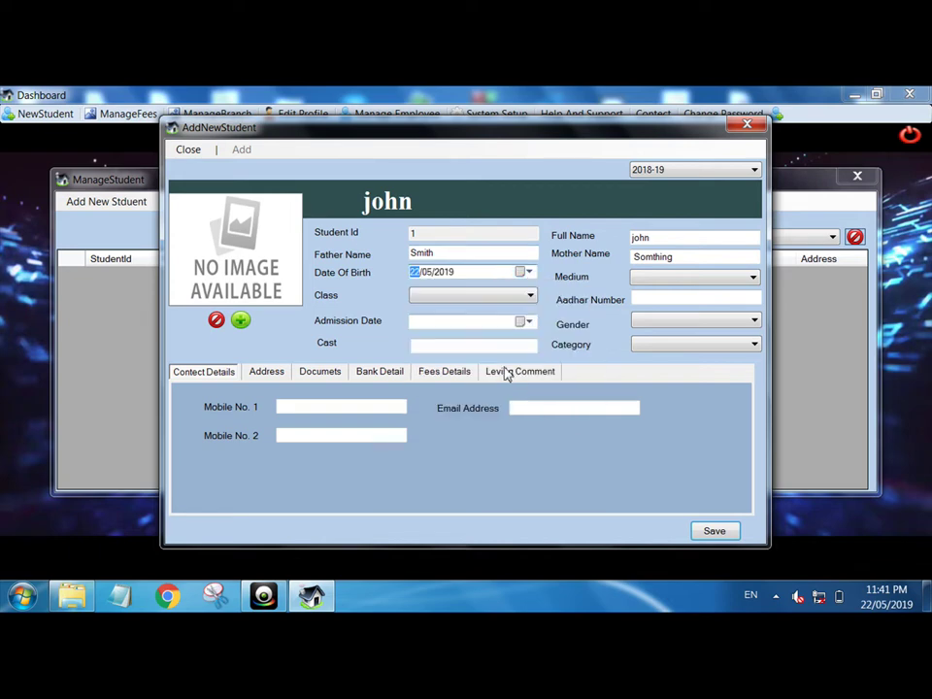
{"action": "left_click", "coordinate": [652, 281]}
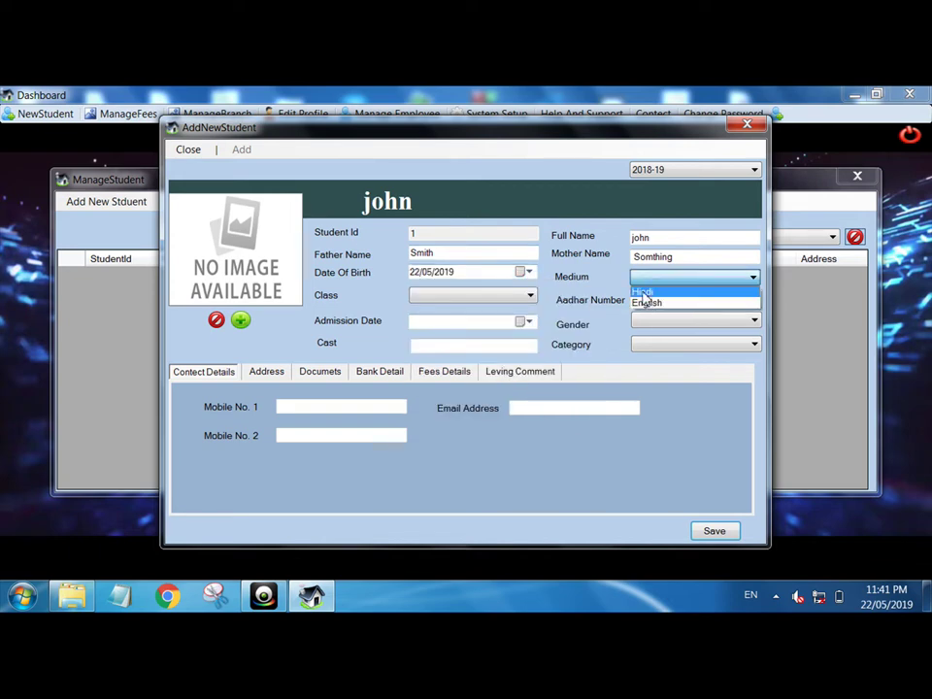
{"action": "left_click", "coordinate": [644, 292]}
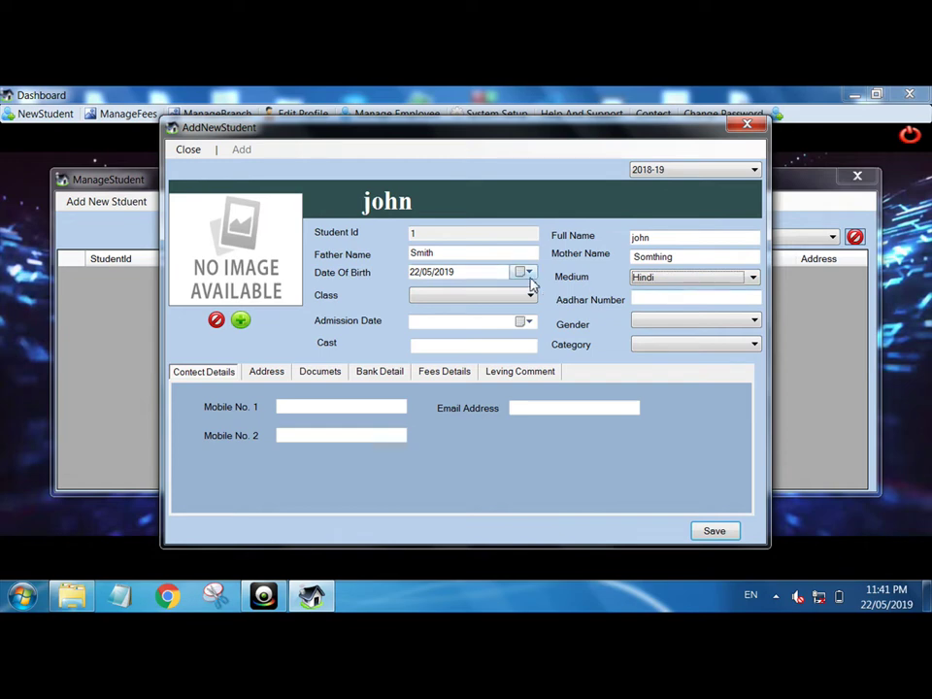
{"action": "left_click", "coordinate": [529, 298]}
{"action": "left_click", "coordinate": [475, 310]}
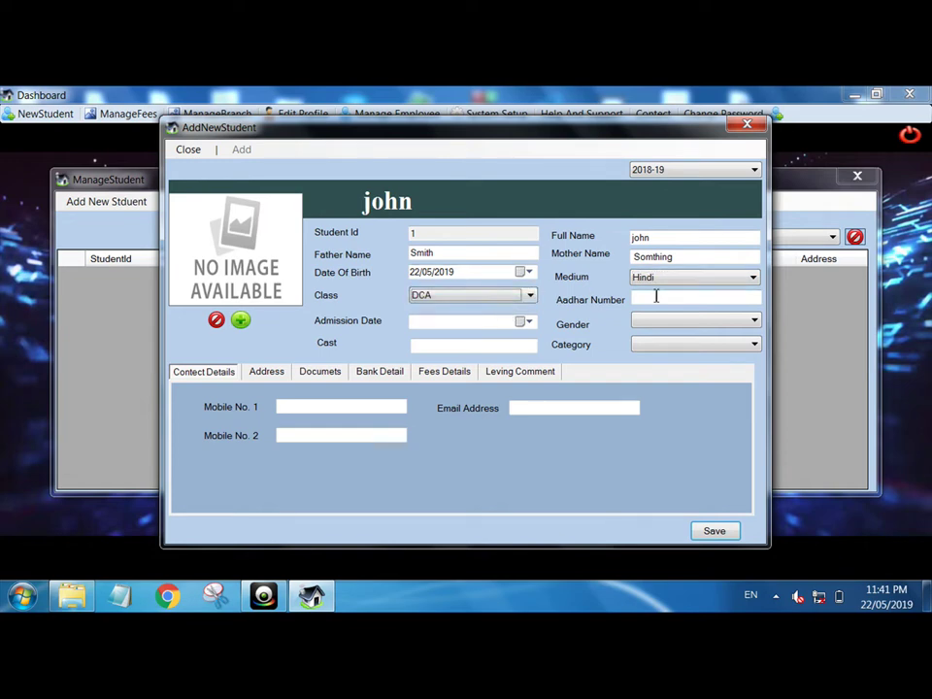
{"action": "left_click", "coordinate": [659, 296]}
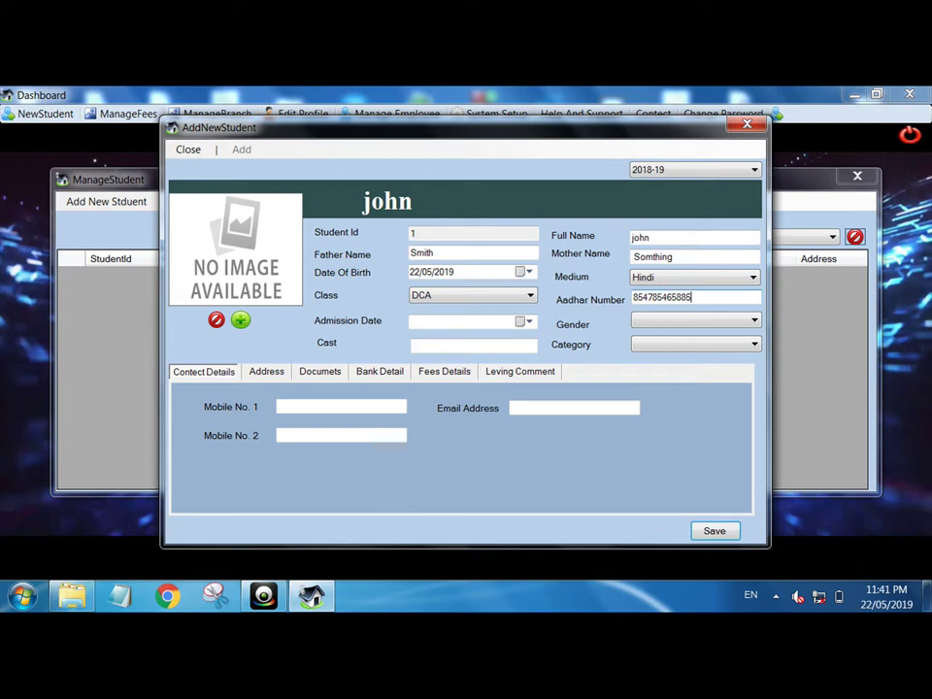
- Set the admission date to 22/05/2019 and gender to Male
{"action": "left_click", "coordinate": [524, 321]}
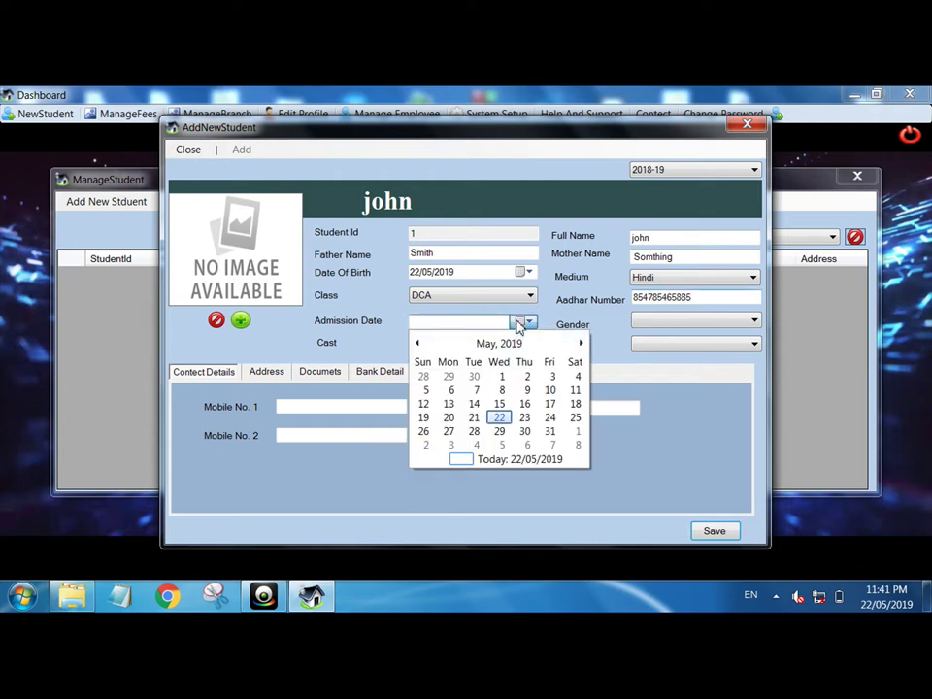
{"action": "left_click", "coordinate": [500, 417]}
{"action": "left_click", "coordinate": [701, 323]}
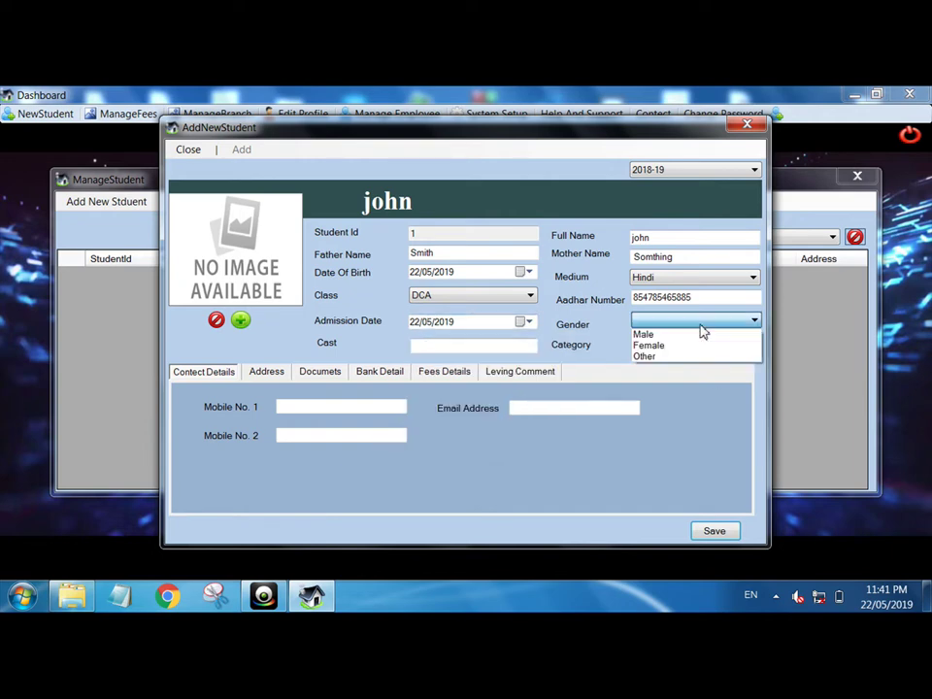
{"action": "left_click", "coordinate": [662, 335]}
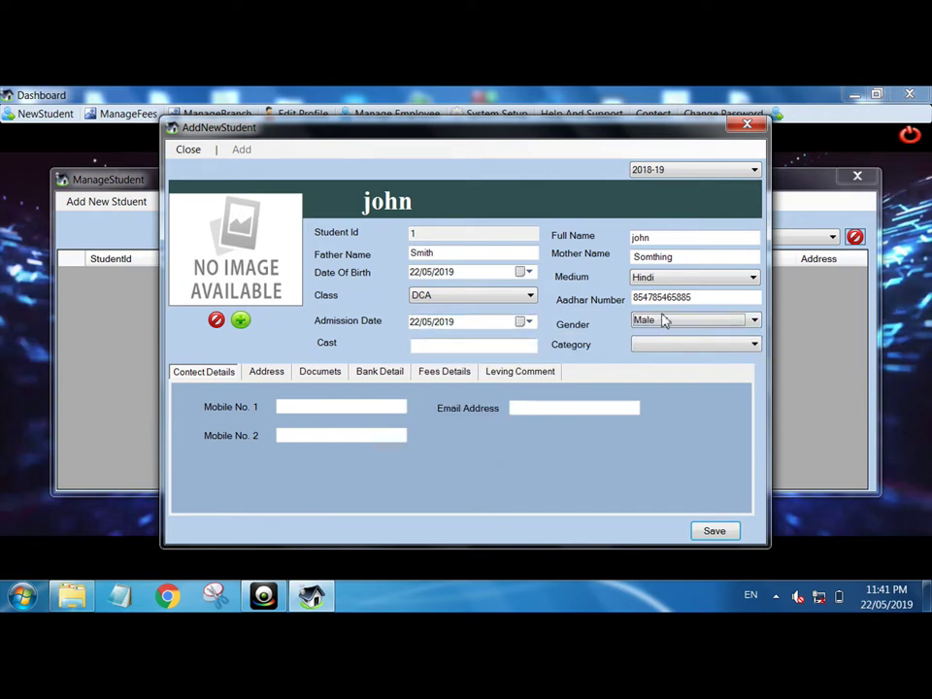
- Enter the student's mobile number and e-mail address, then try saving
{"action": "left_click", "coordinate": [308, 405]}
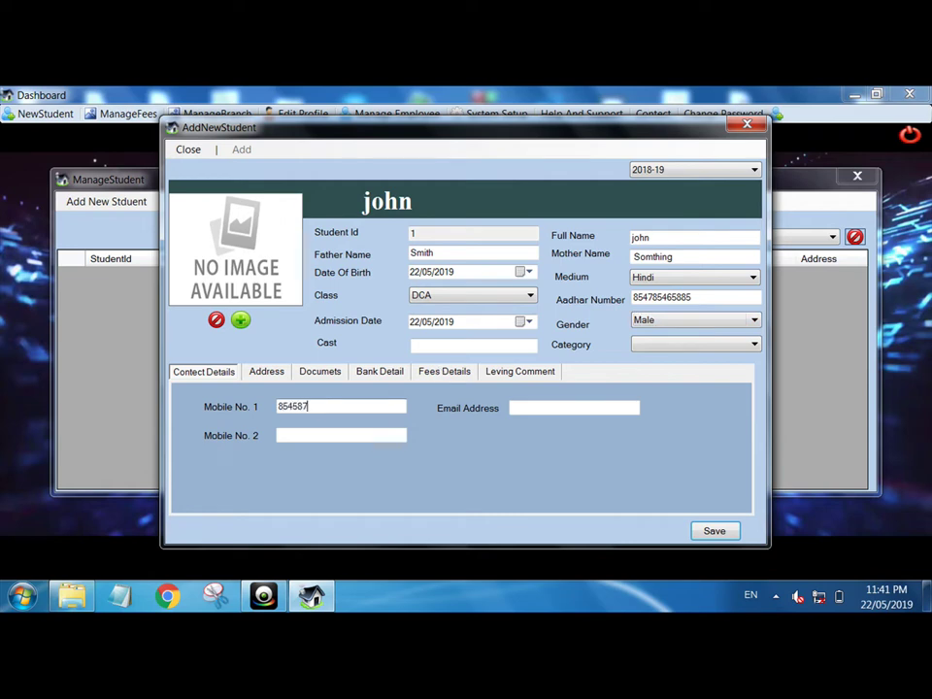
{"action": "key", "text": "Tab"}
{"action": "type", "text": "Ex"}
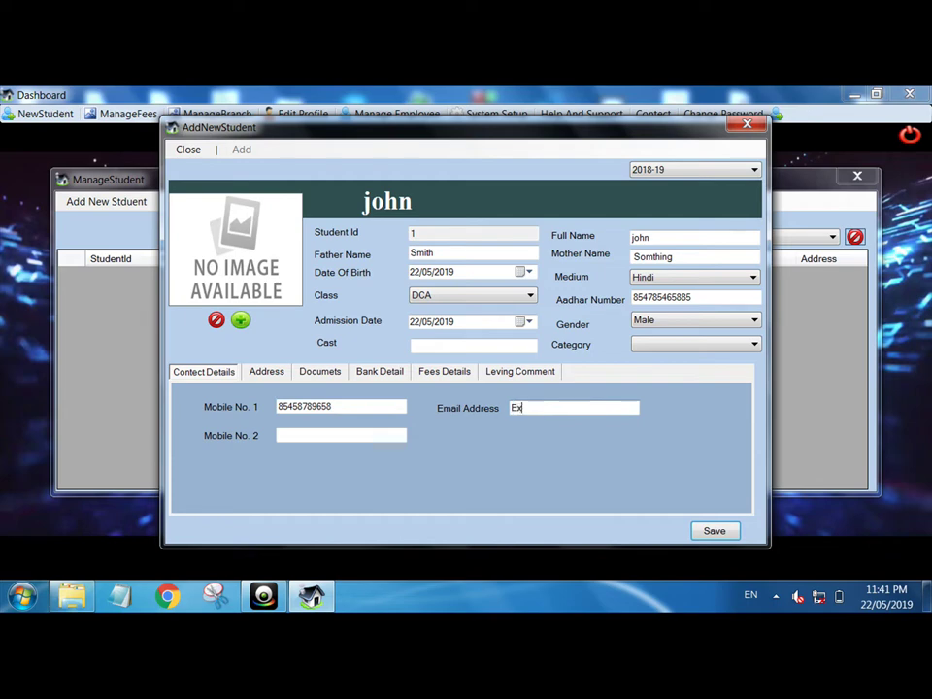
{"action": "type", "text": "ample@gmail.com"}
{"action": "key", "text": "Return"}
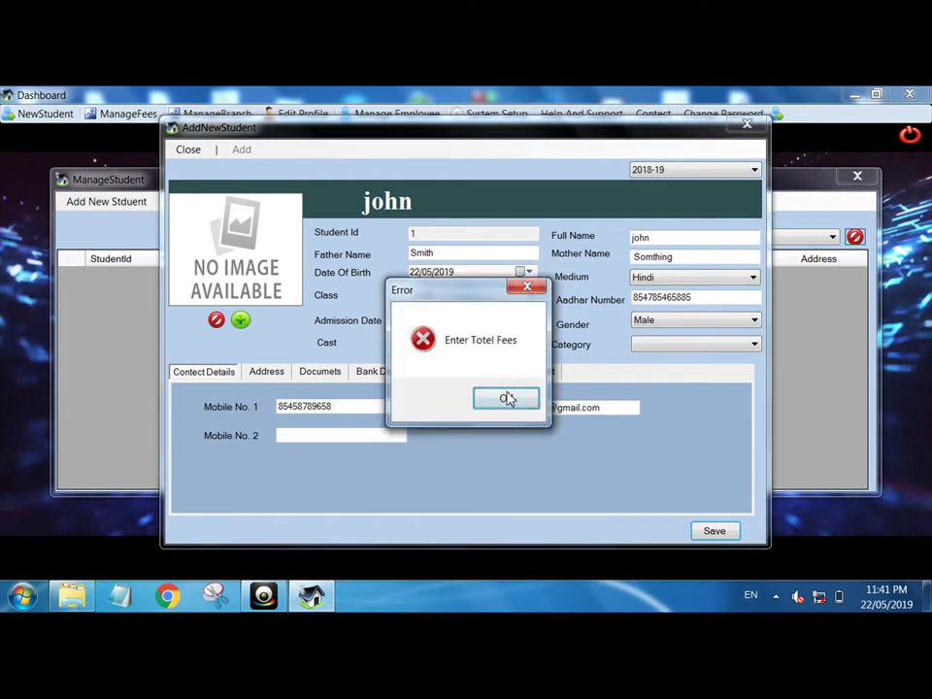
- Fill in the permanent address: city, district, address line and post code
{"action": "left_click", "coordinate": [506, 397]}
{"action": "left_click", "coordinate": [462, 378]}
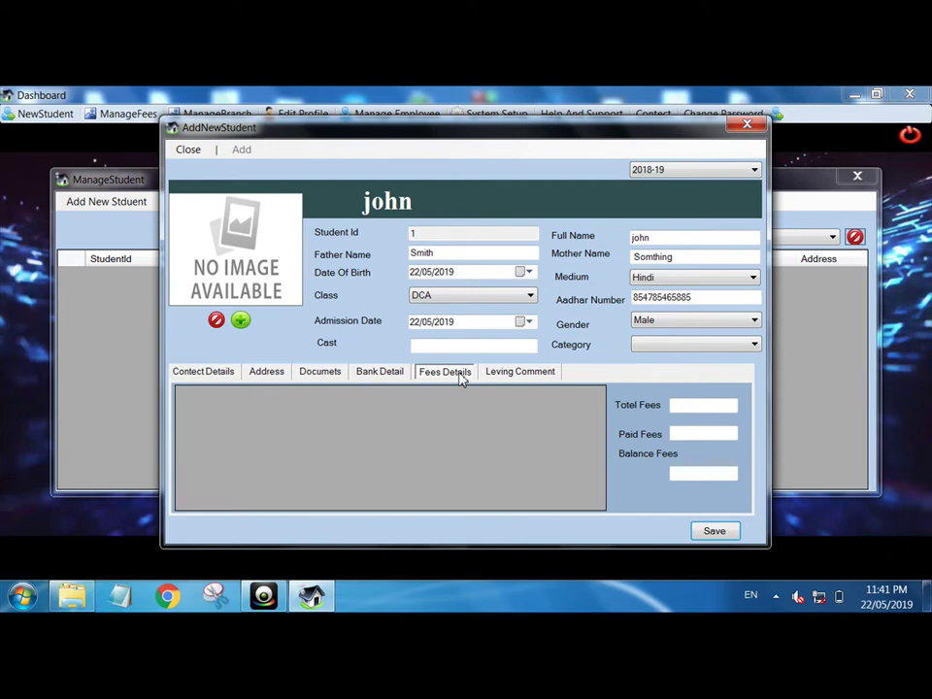
{"action": "left_click", "coordinate": [223, 377]}
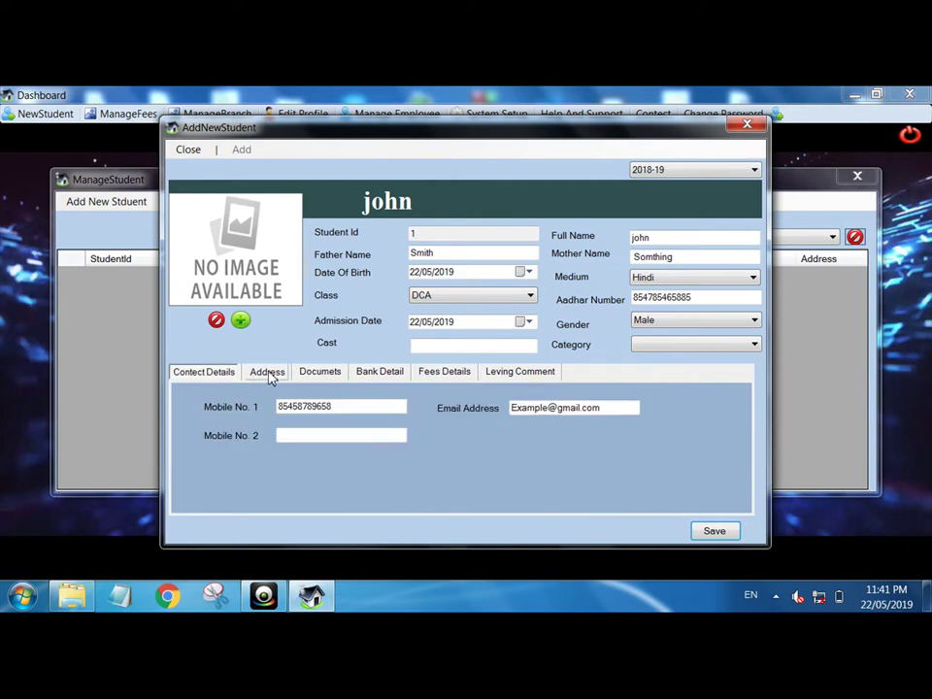
{"action": "left_click", "coordinate": [268, 379]}
{"action": "left_click", "coordinate": [349, 442]}
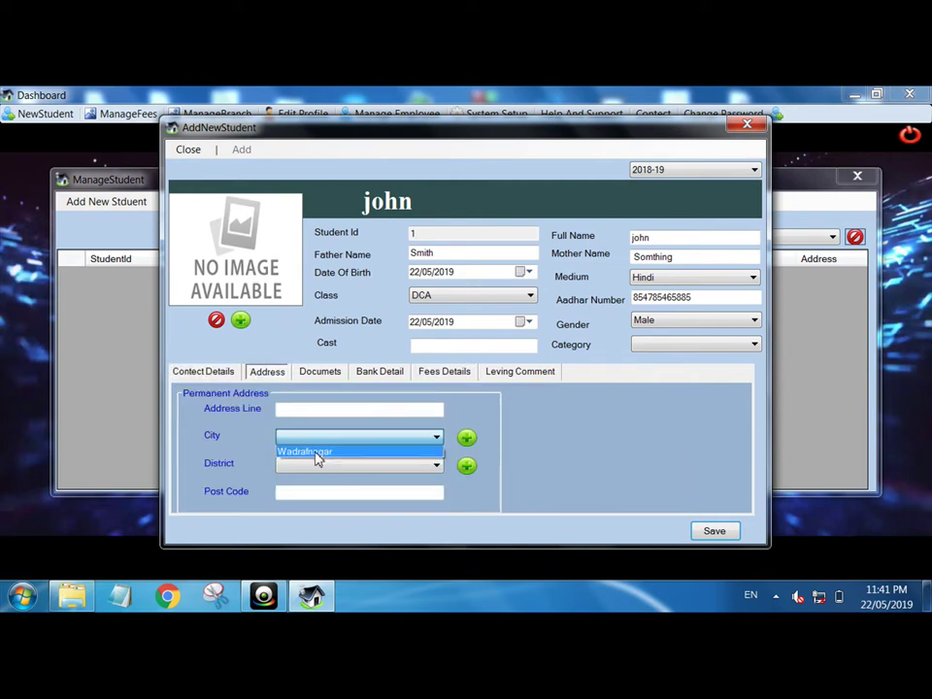
{"action": "left_click", "coordinate": [315, 452]}
{"action": "left_click", "coordinate": [359, 467]}
{"action": "left_click", "coordinate": [322, 479]}
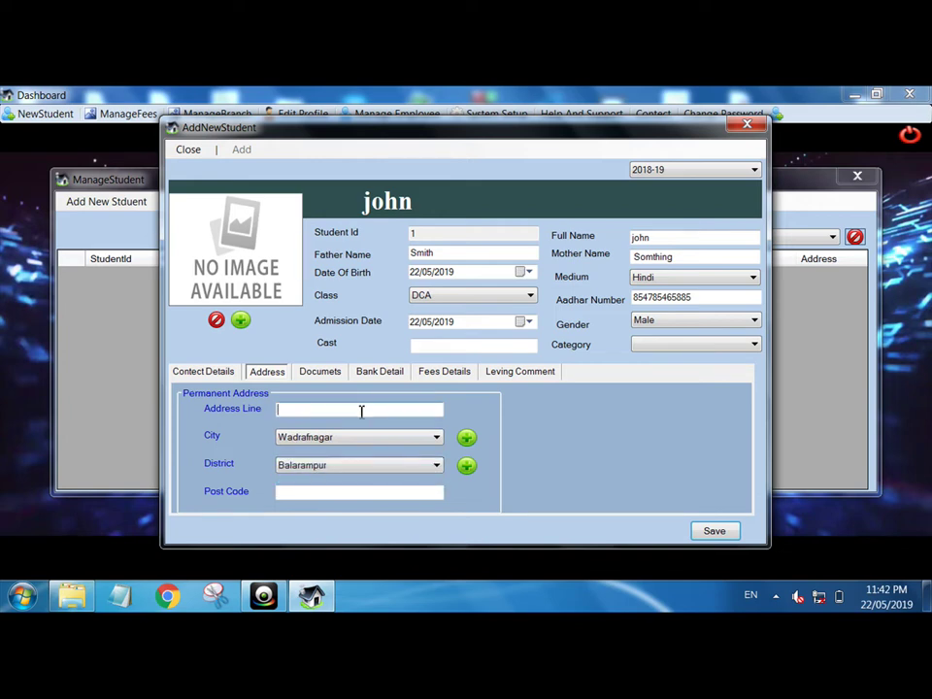
{"action": "type", "text": "Bantpur"}
{"action": "left_click", "coordinate": [291, 493]}
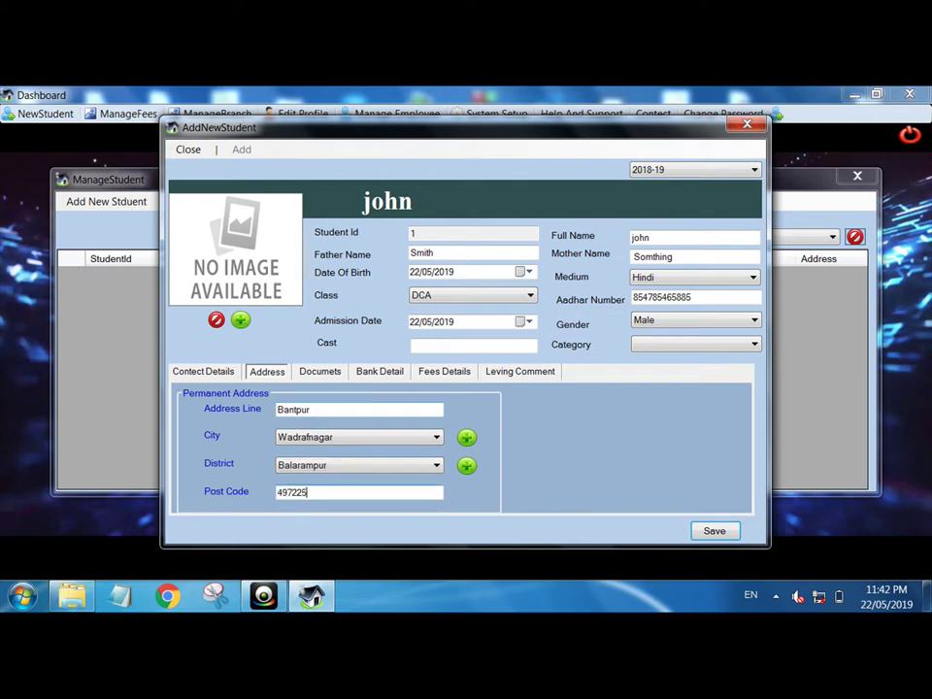
- Enter total fees of 5000 and save the new student
{"action": "left_click", "coordinate": [309, 373]}
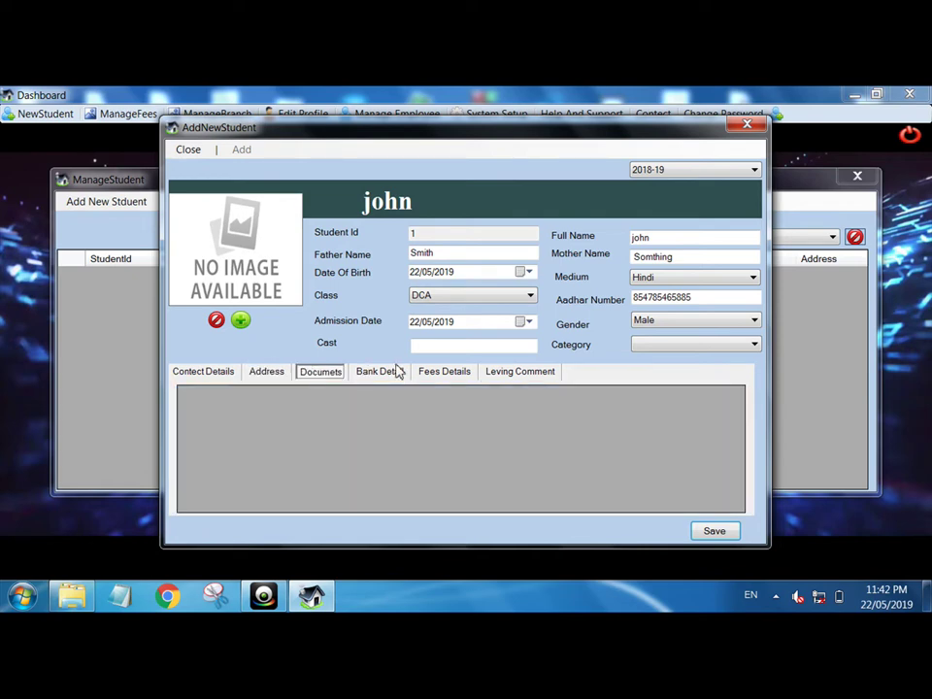
{"action": "left_click", "coordinate": [398, 372]}
{"action": "left_click", "coordinate": [444, 375]}
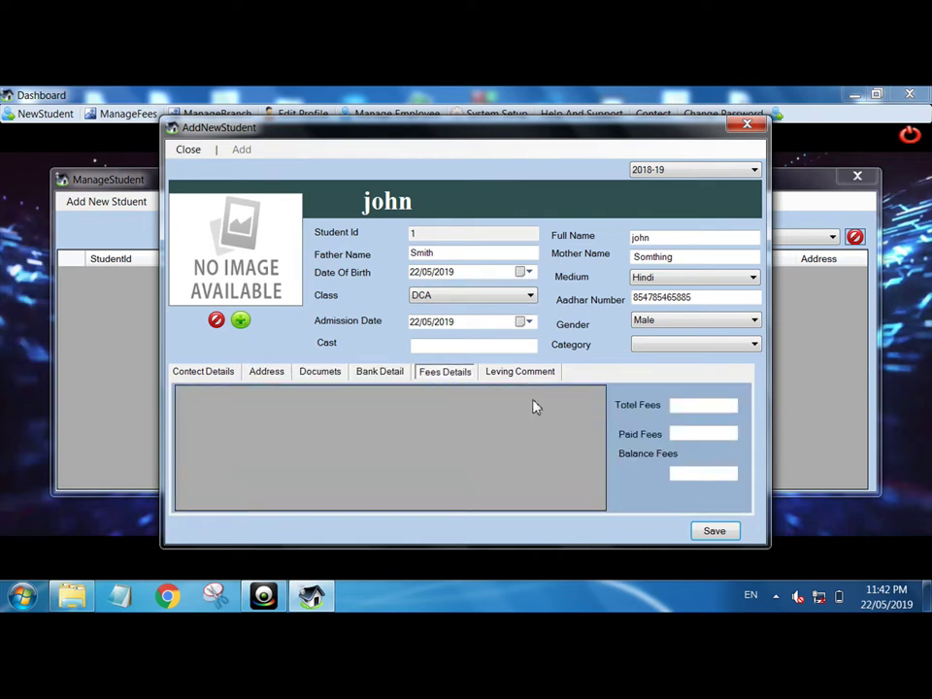
{"action": "left_click", "coordinate": [680, 406]}
{"action": "type", "text": "5000"}
{"action": "left_click", "coordinate": [714, 531]}
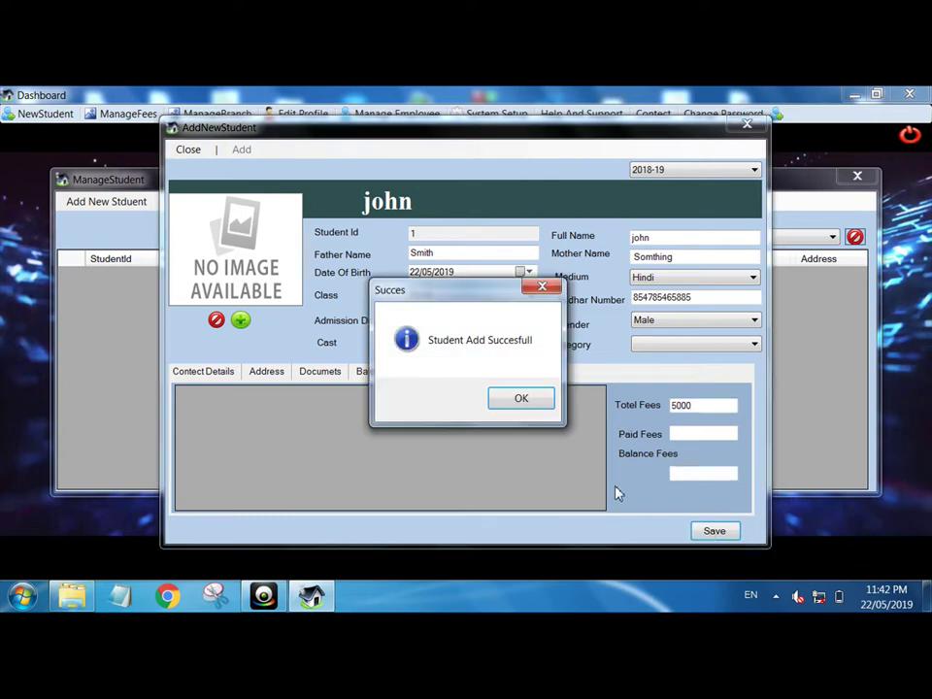
{"action": "left_click", "coordinate": [531, 403]}
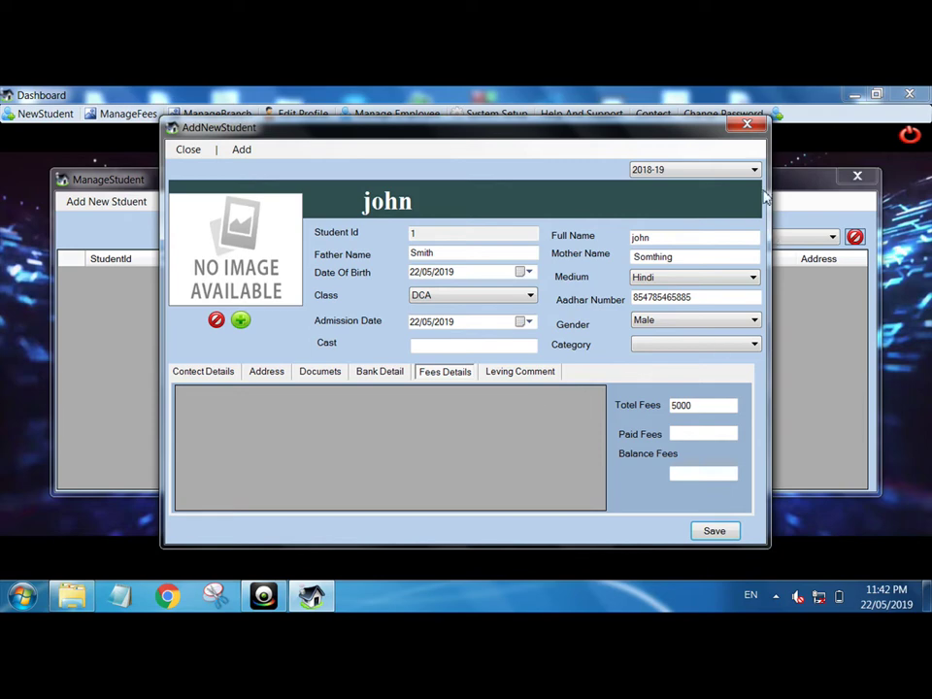
- Close the new student form and reopen the saved student's record
{"action": "left_click", "coordinate": [695, 170]}
{"action": "left_click", "coordinate": [694, 170]}
{"action": "left_click", "coordinate": [749, 126]}
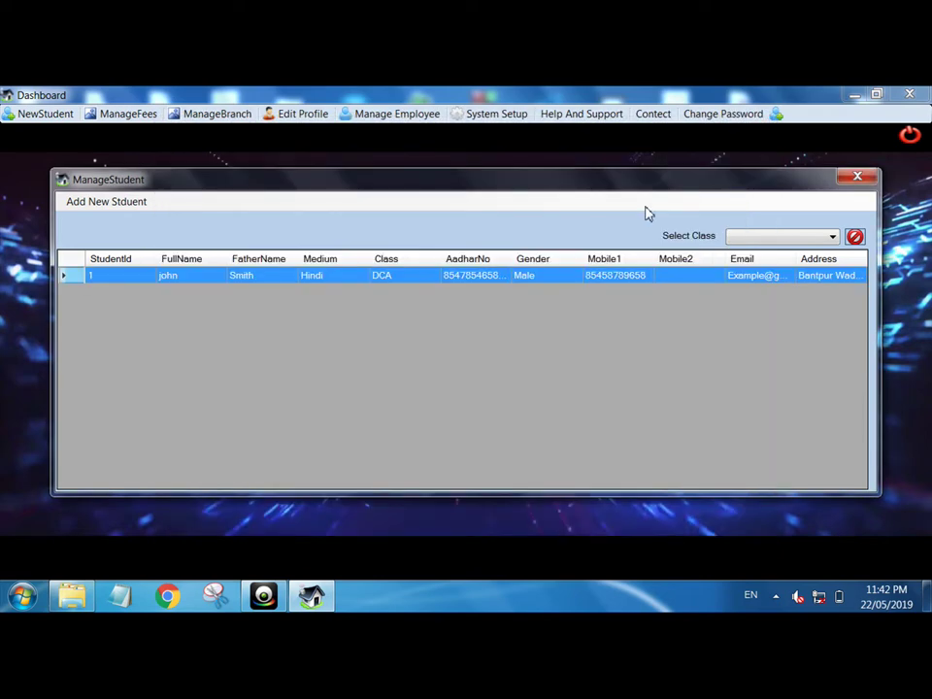
{"action": "double_click", "coordinate": [505, 282]}
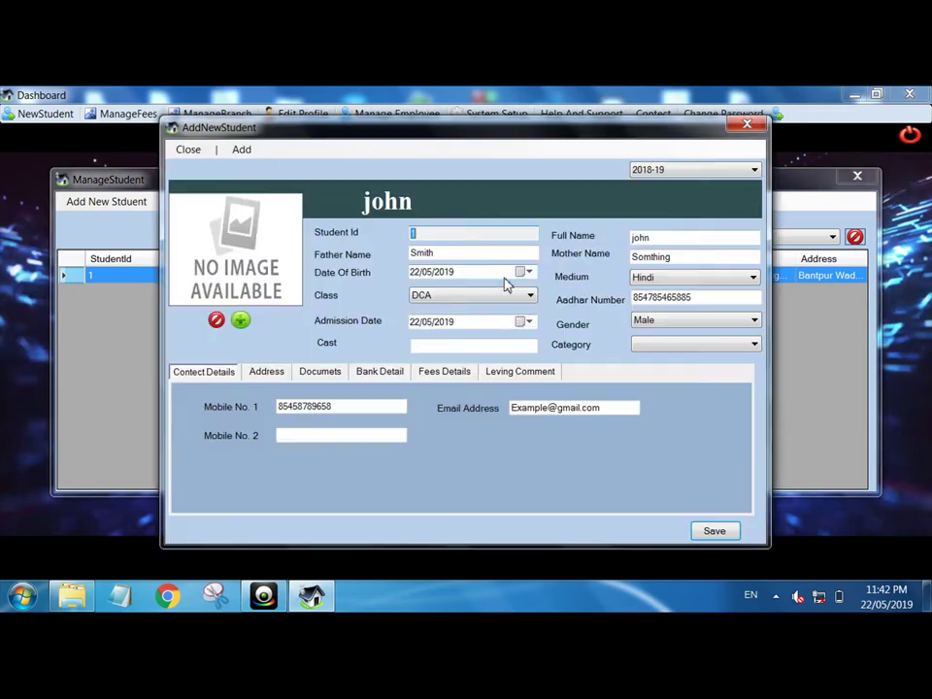
- Load sem.jpg as the student's photo, removing and re-adding it
{"action": "left_click", "coordinate": [257, 253]}
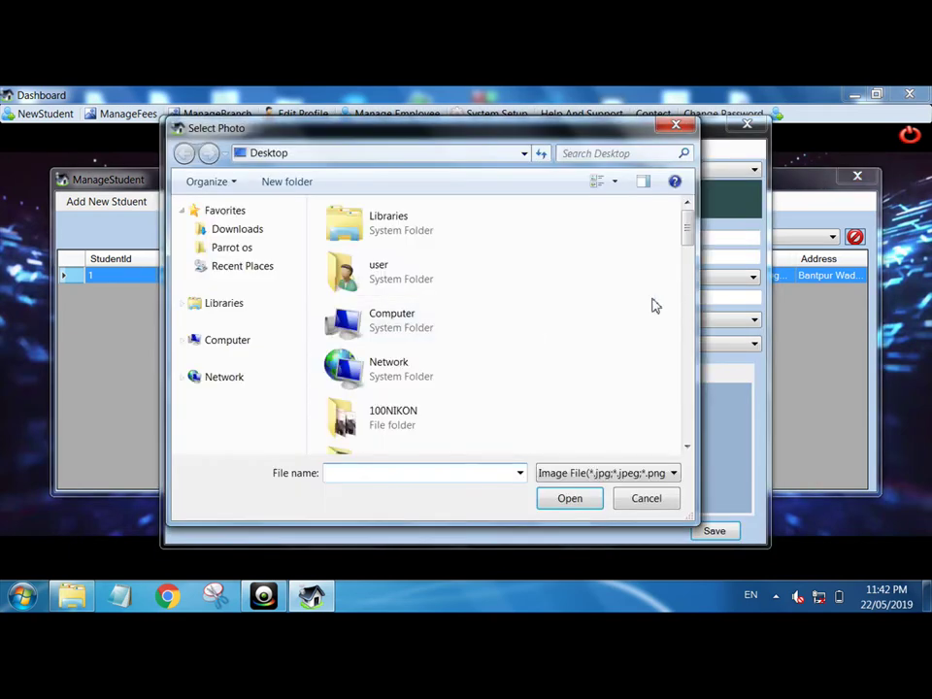
{"action": "left_click_drag", "start_coordinate": [688, 238], "coordinate": [688, 427]}
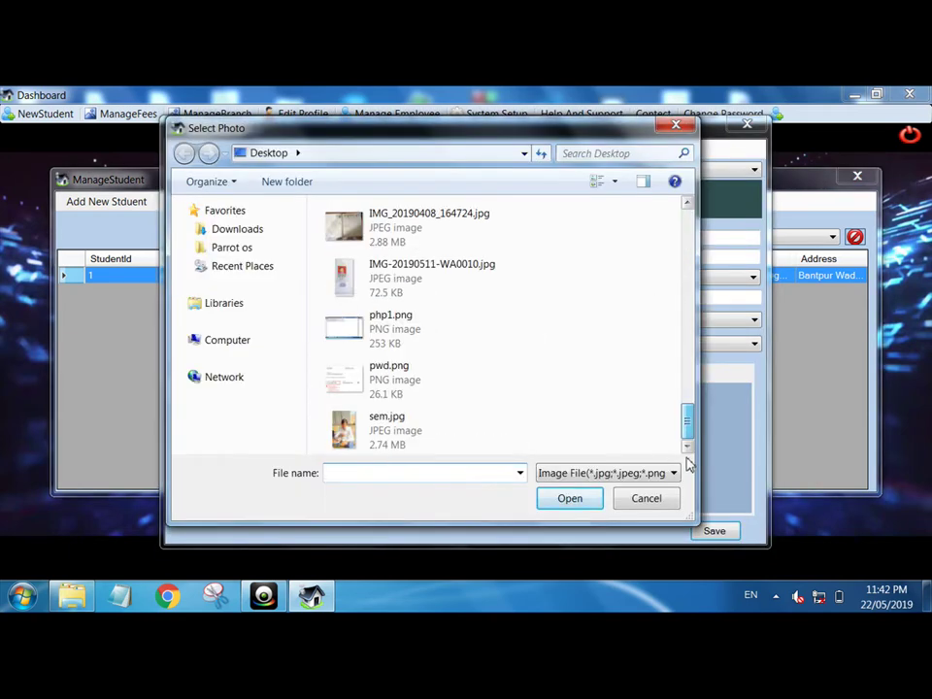
{"action": "left_click", "coordinate": [443, 435]}
{"action": "double_click", "coordinate": [444, 435]}
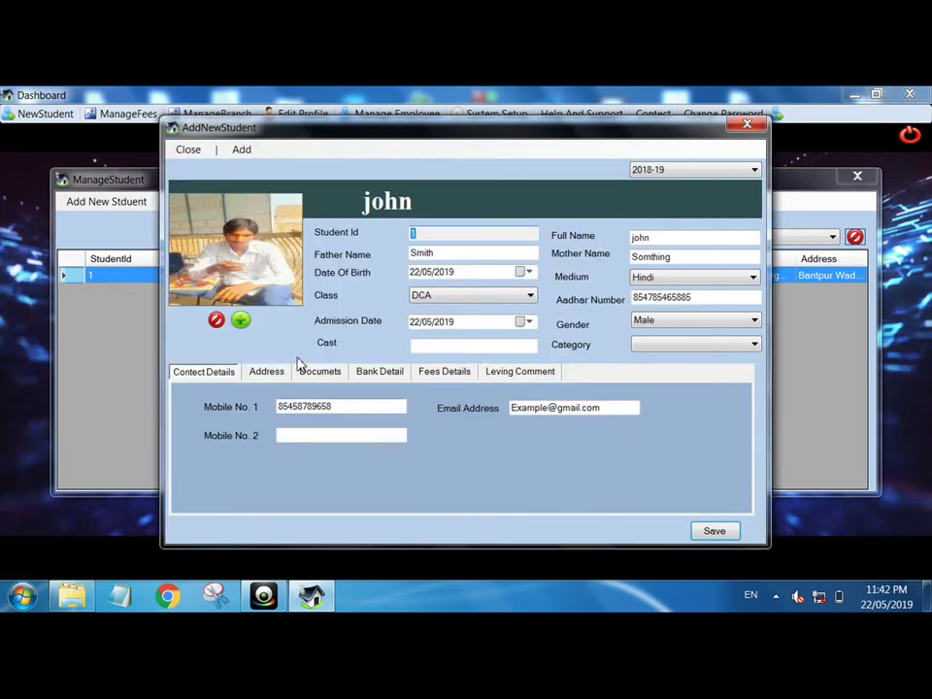
{"action": "left_click", "coordinate": [216, 321]}
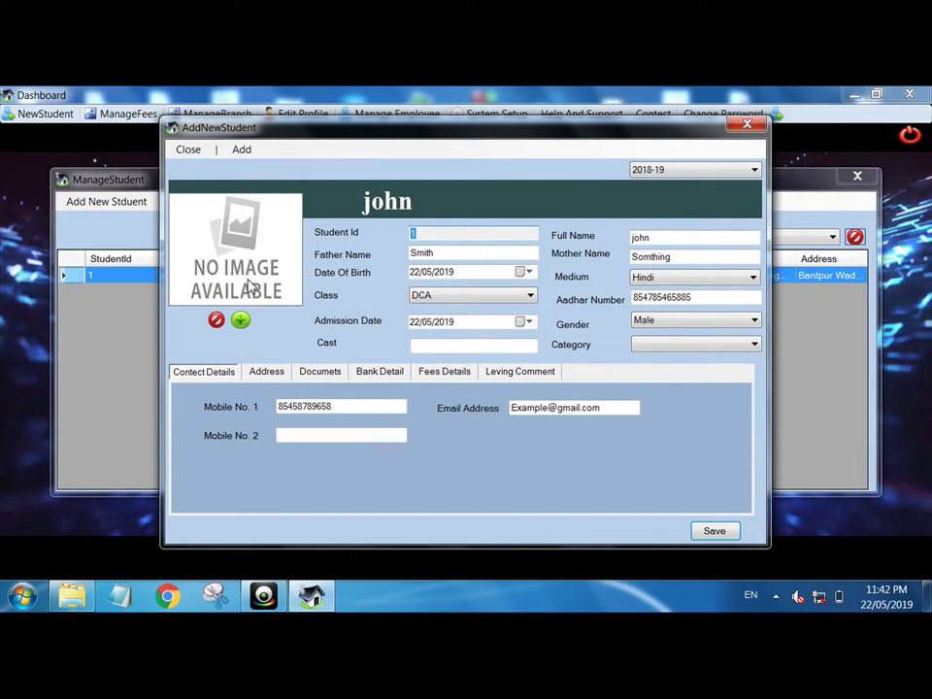
{"action": "left_click", "coordinate": [240, 320]}
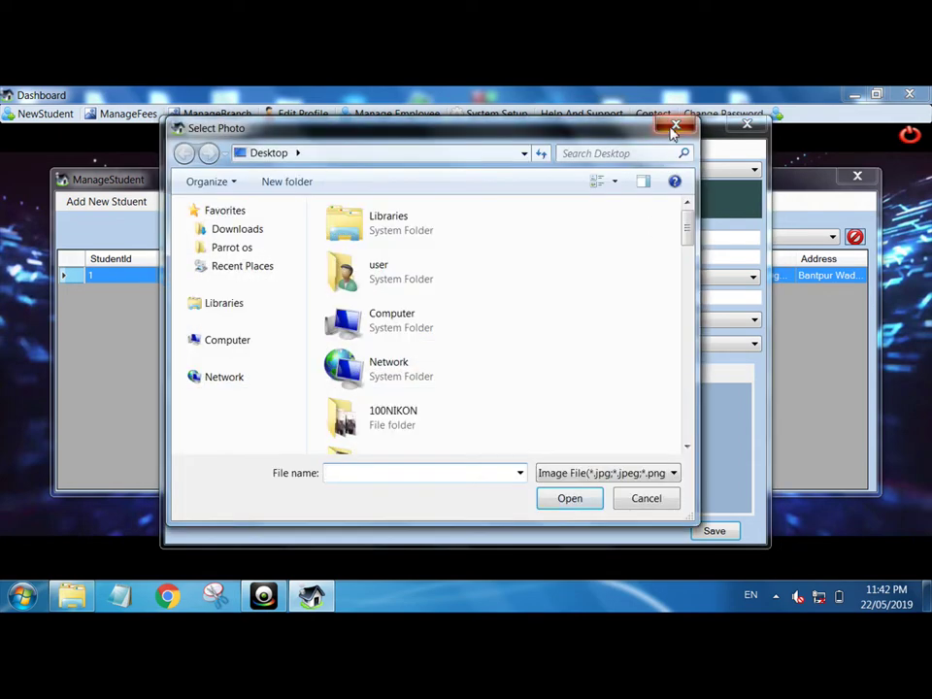
{"action": "left_click", "coordinate": [675, 127]}
{"action": "left_click", "coordinate": [241, 321]}
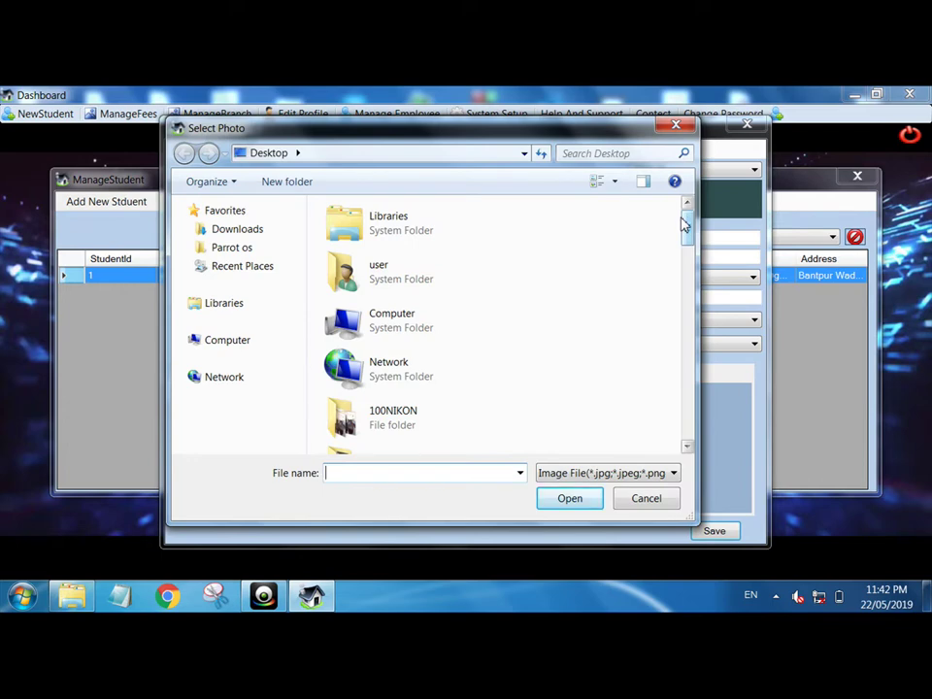
{"action": "left_click_drag", "start_coordinate": [688, 229], "coordinate": [683, 433]}
{"action": "left_click", "coordinate": [403, 437]}
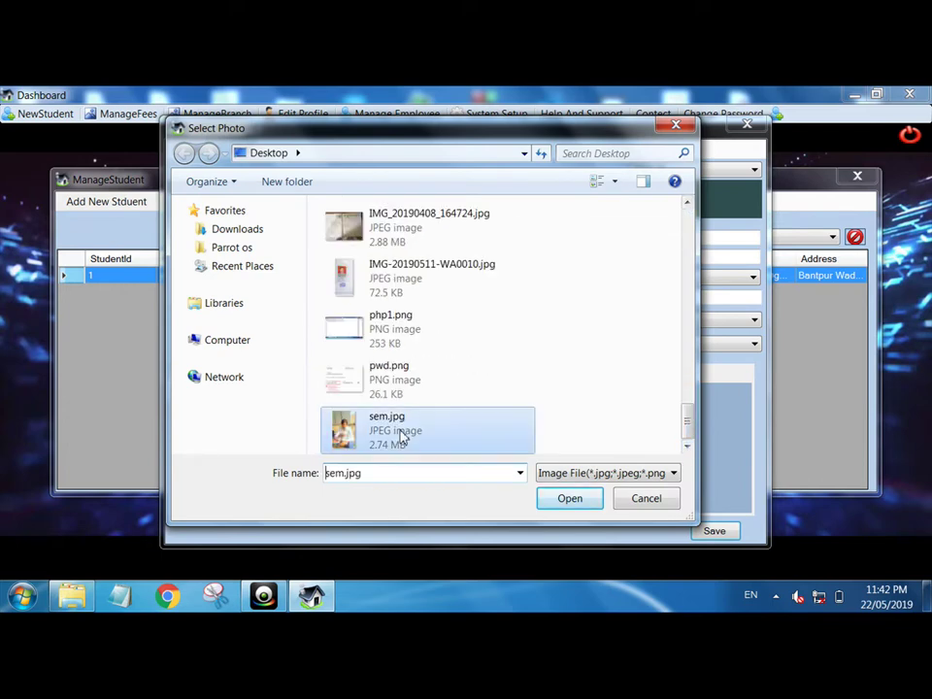
{"action": "double_click", "coordinate": [403, 437]}
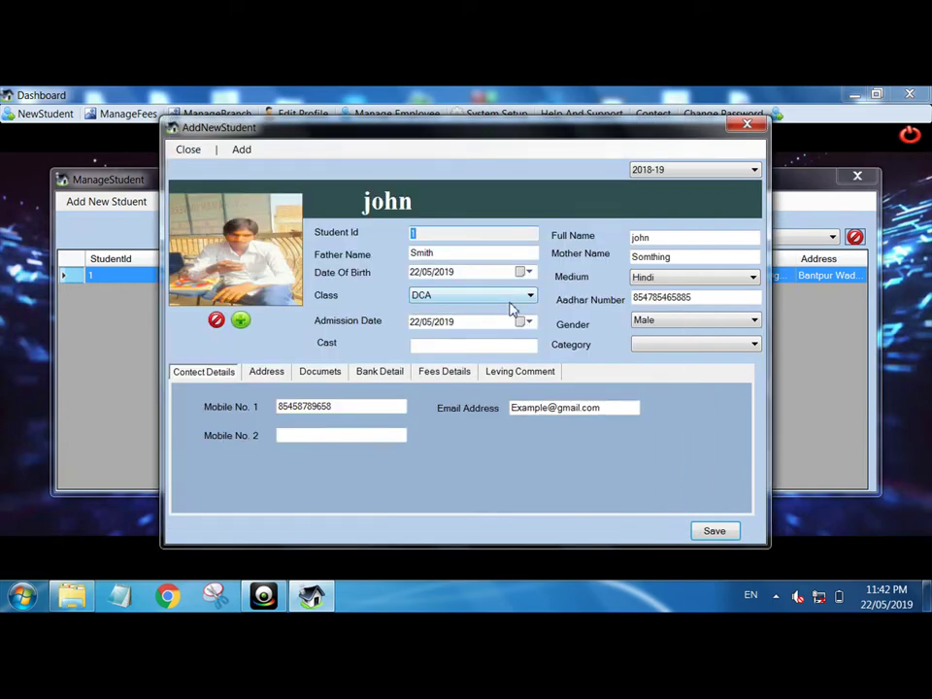
- Save the updated record, then reopen it and view its Address and Documents sections
{"action": "left_click", "coordinate": [718, 531]}
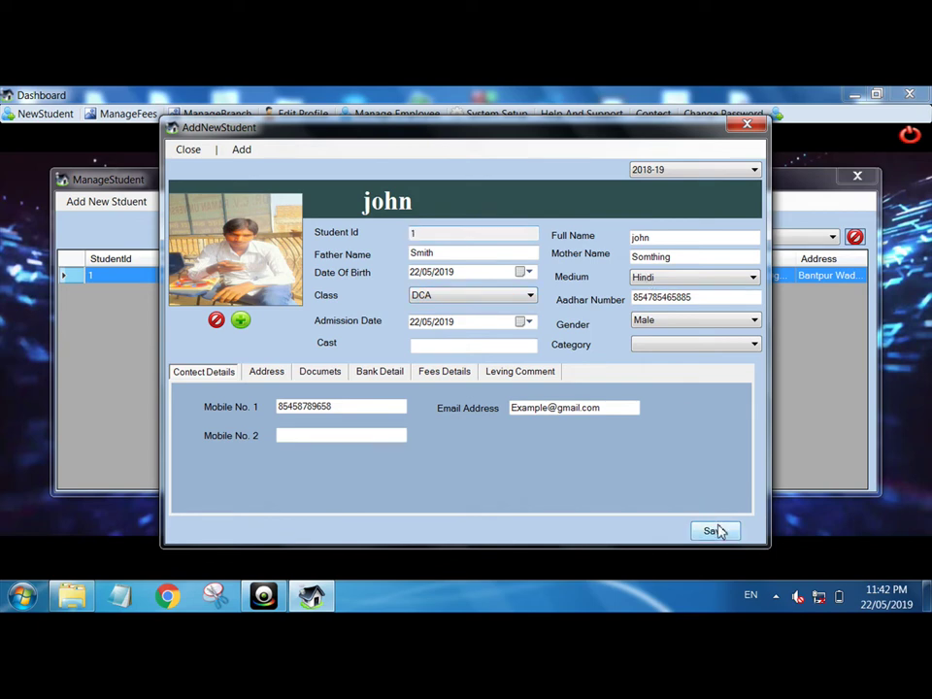
{"action": "left_click", "coordinate": [516, 397]}
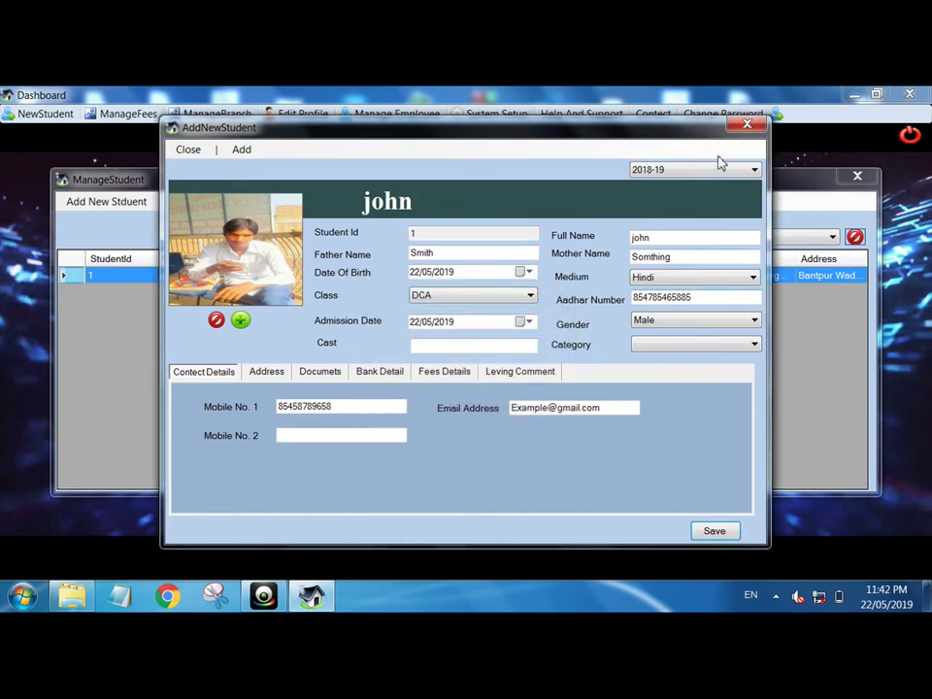
{"action": "left_click", "coordinate": [747, 123]}
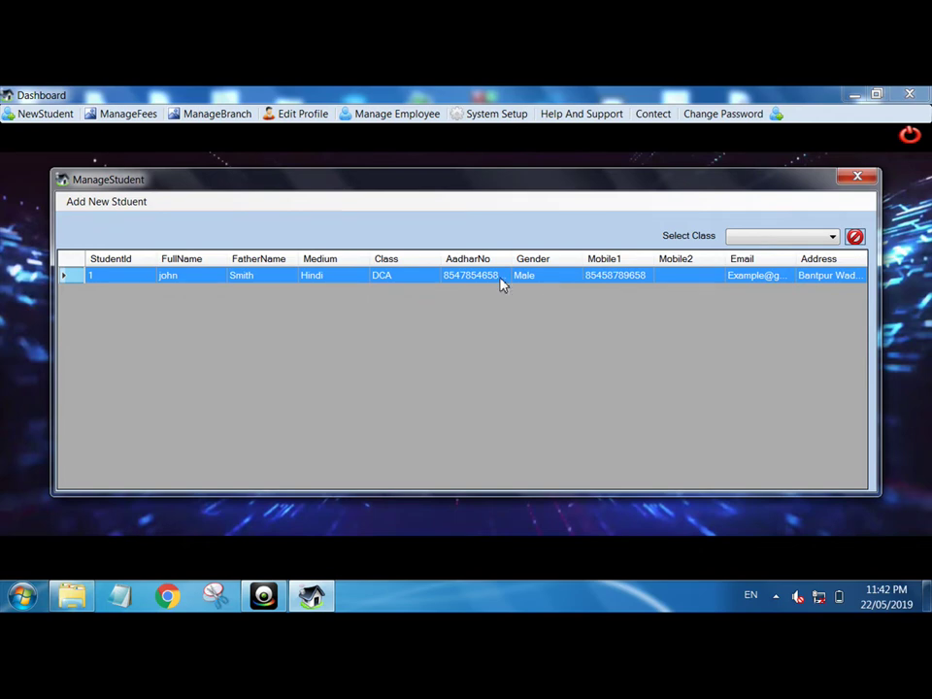
{"action": "double_click", "coordinate": [502, 282]}
{"action": "left_click", "coordinate": [279, 374]}
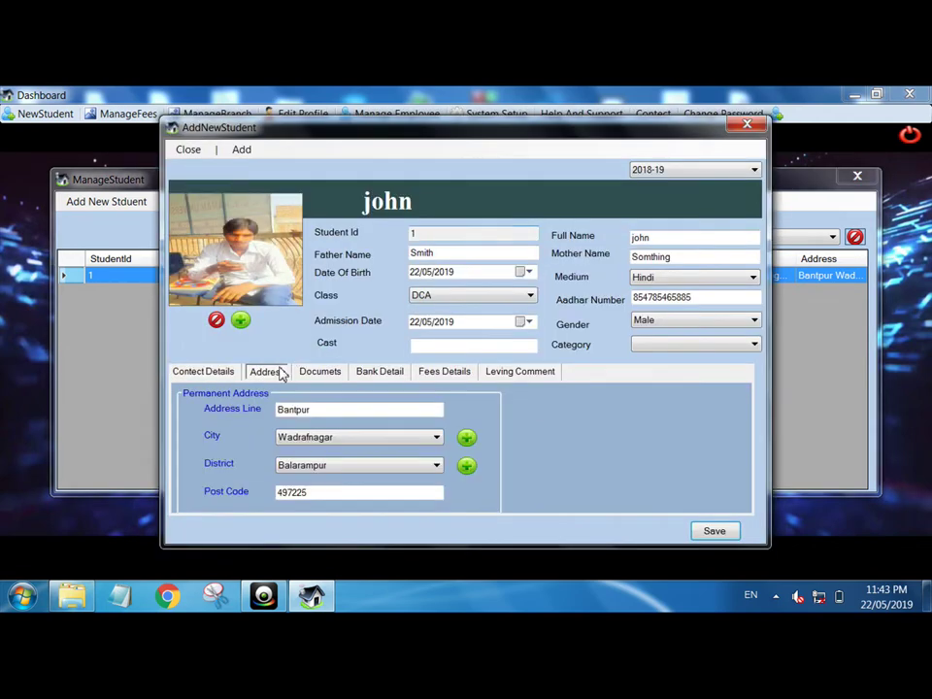
{"action": "left_click", "coordinate": [335, 376]}
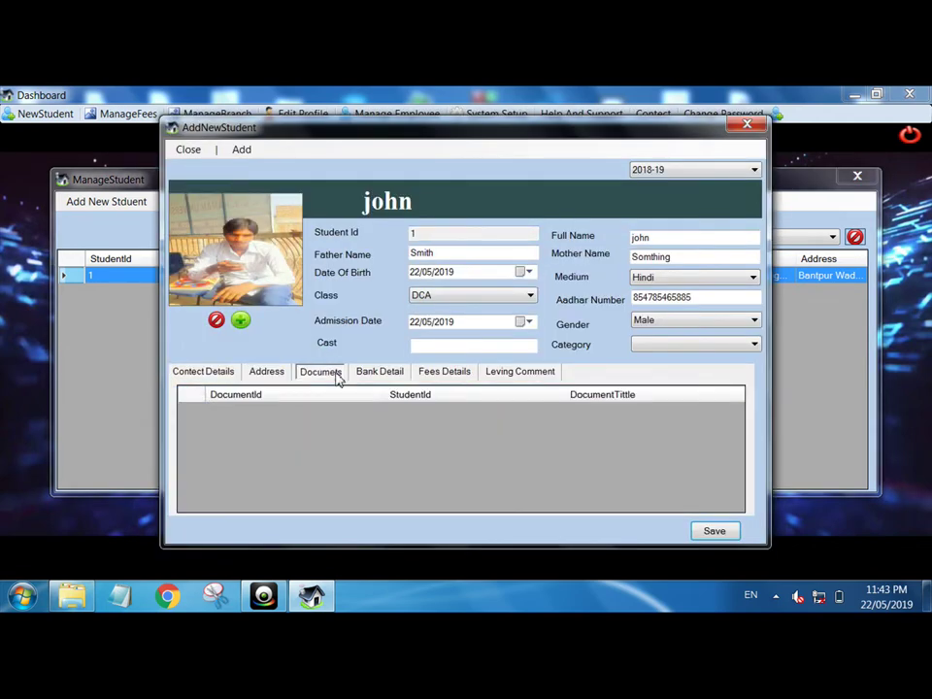
- Start a new document and attach php1.png as its image, replacing IMG_20190408_164724.jpg
{"action": "left_click", "coordinate": [244, 151]}
{"action": "left_click", "coordinate": [273, 184]}
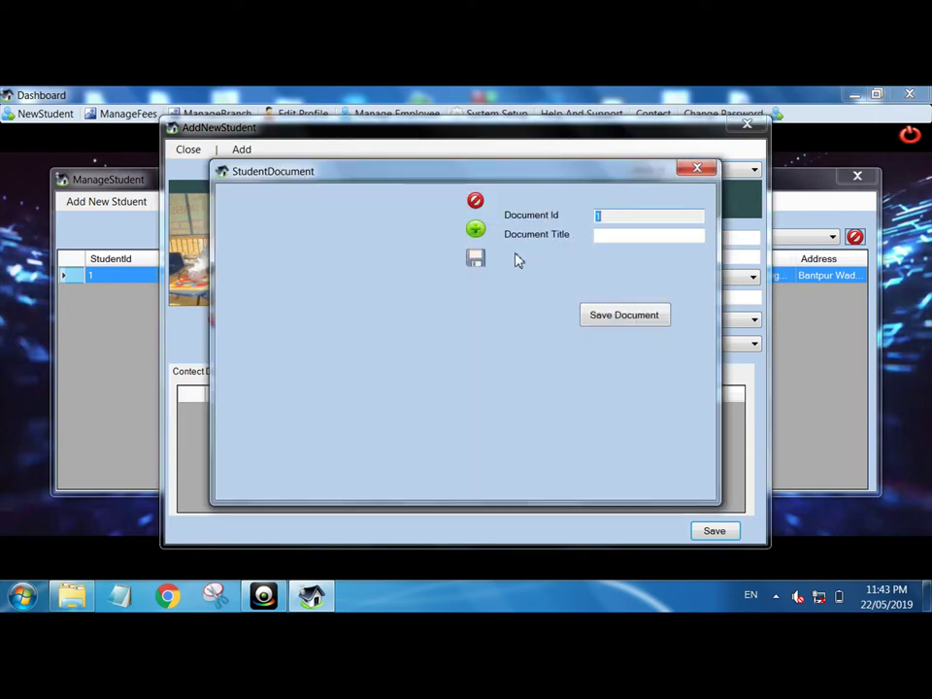
{"action": "left_click", "coordinate": [475, 230]}
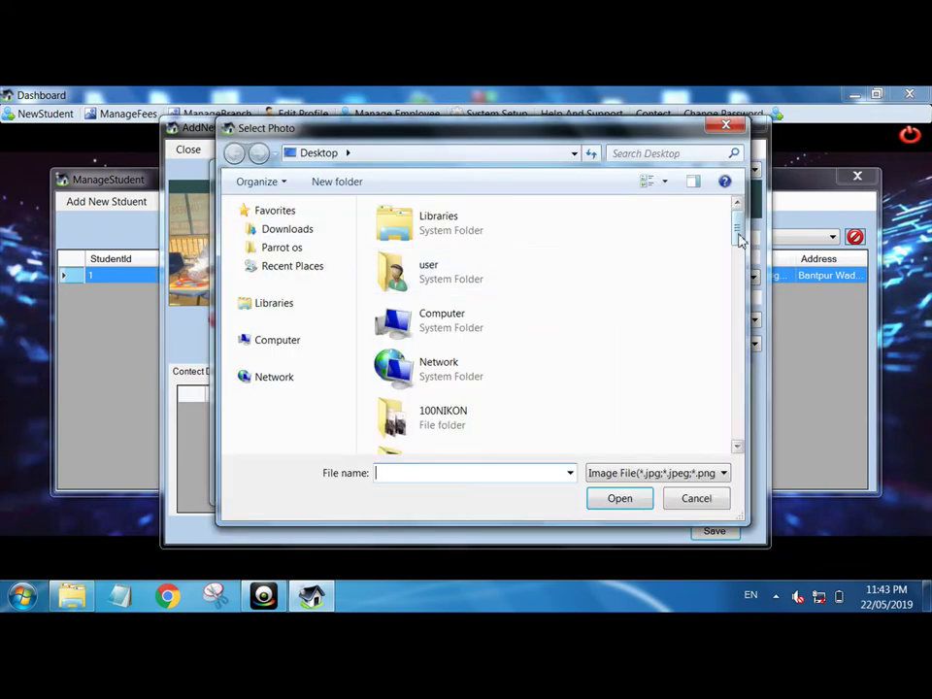
{"action": "left_click_drag", "start_coordinate": [740, 238], "coordinate": [743, 458]}
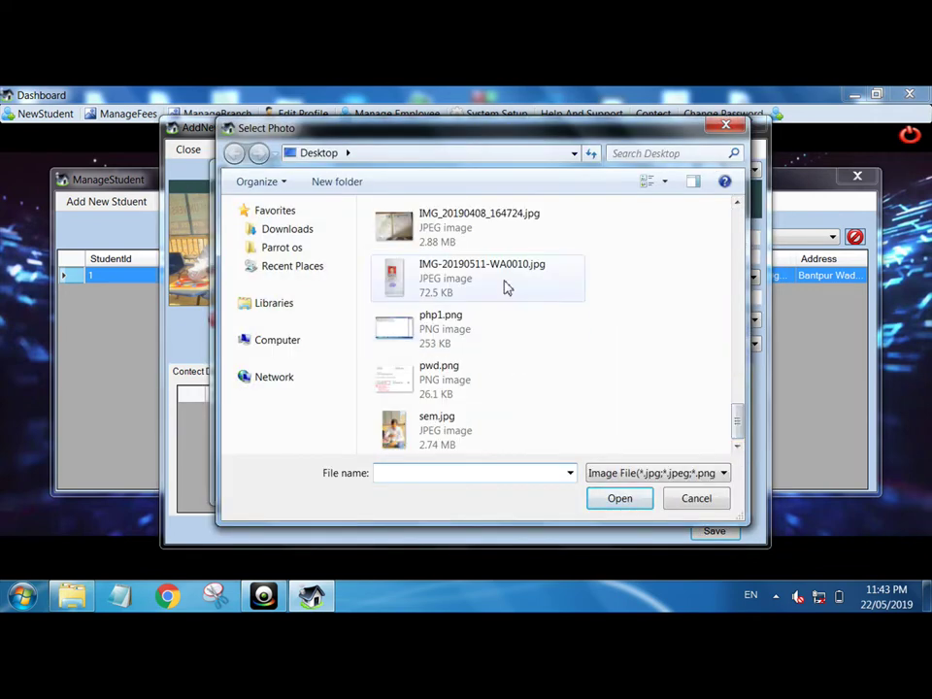
{"action": "left_click", "coordinate": [504, 233]}
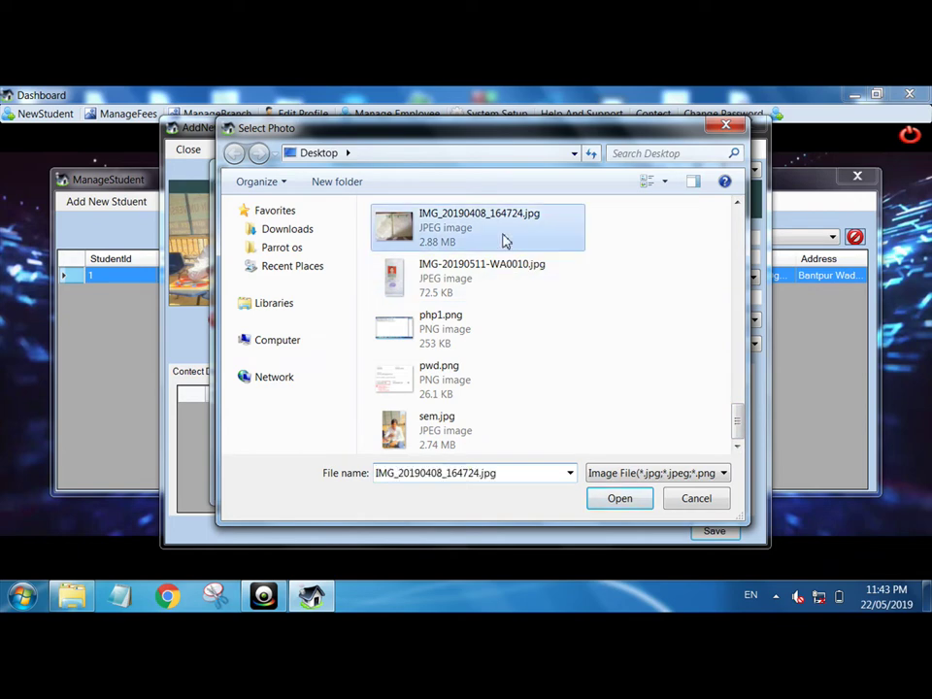
{"action": "double_click", "coordinate": [504, 233]}
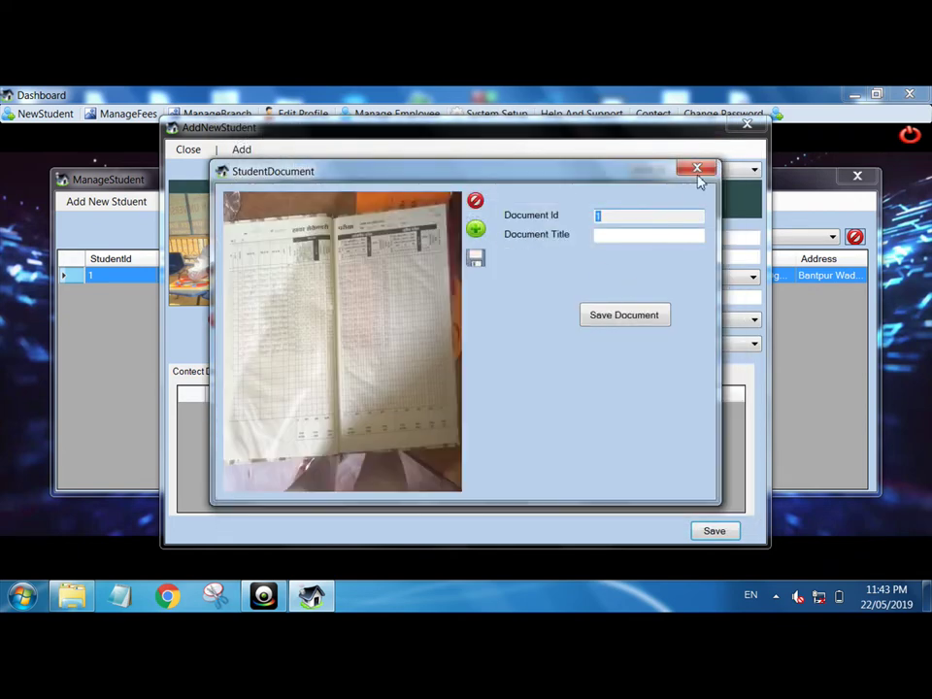
{"action": "left_click", "coordinate": [477, 229]}
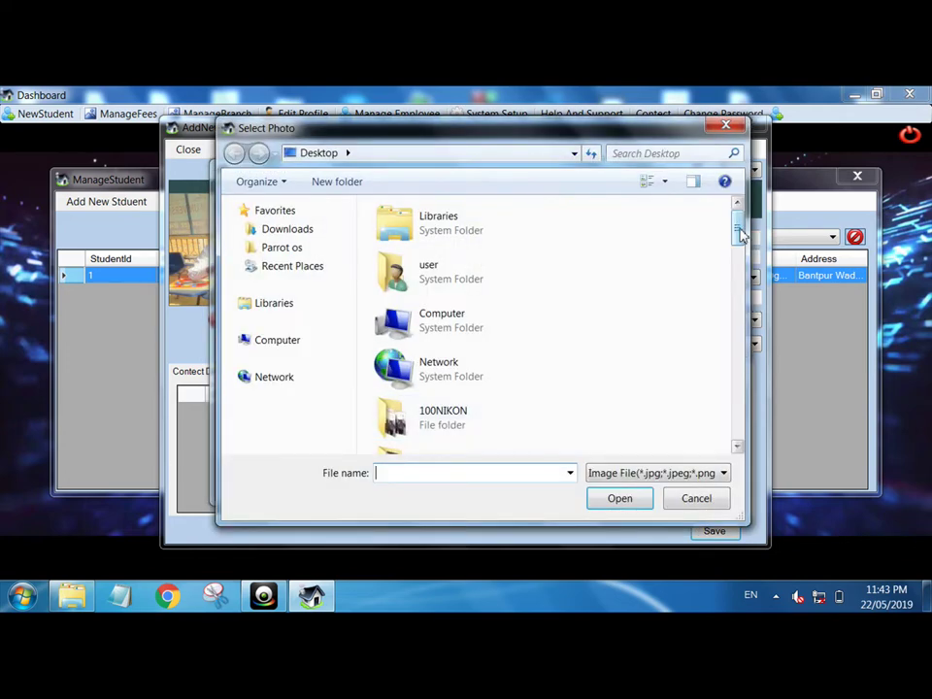
{"action": "left_click_drag", "start_coordinate": [739, 233], "coordinate": [748, 417]}
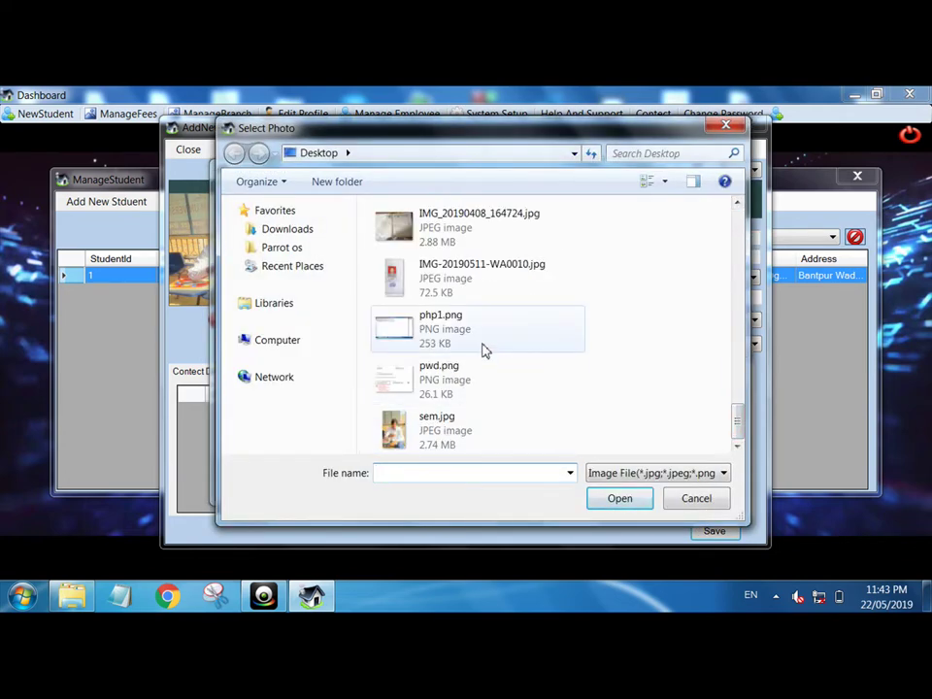
{"action": "double_click", "coordinate": [485, 348]}
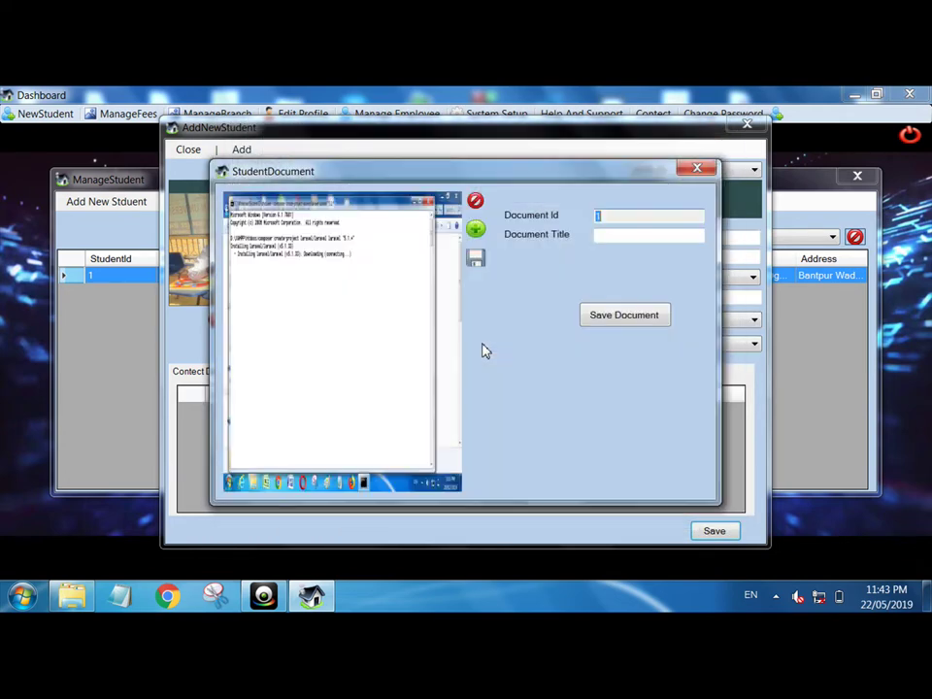
- Title the document '10 th marSheet' and save it
{"action": "left_click", "coordinate": [620, 237]}
{"action": "type", "text": "10 th ma"}
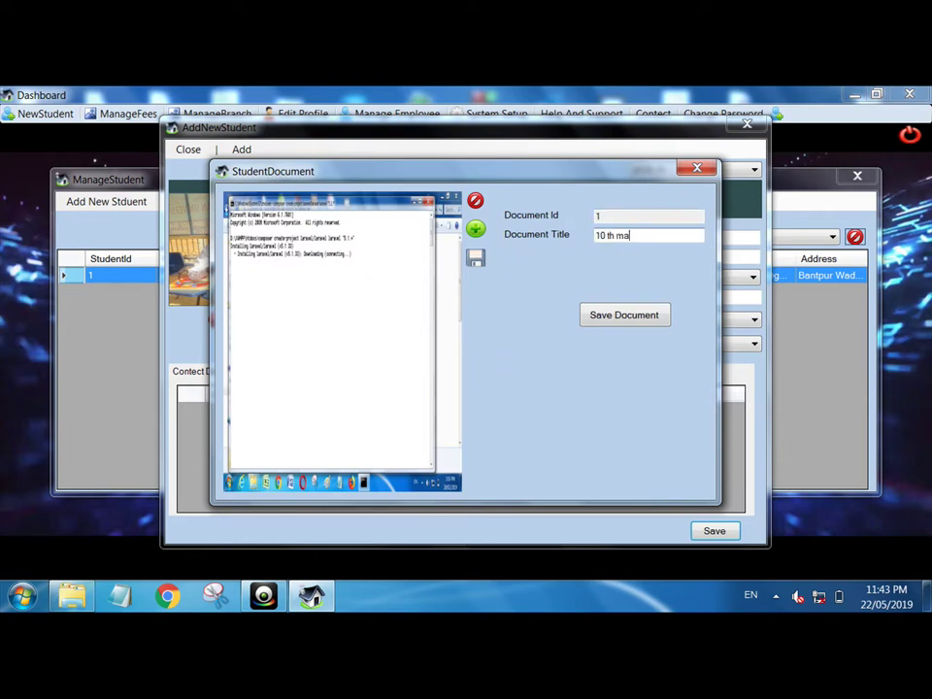
{"action": "type", "text": "rSheet"}
{"action": "left_click", "coordinate": [616, 317]}
{"action": "left_click", "coordinate": [521, 399]}
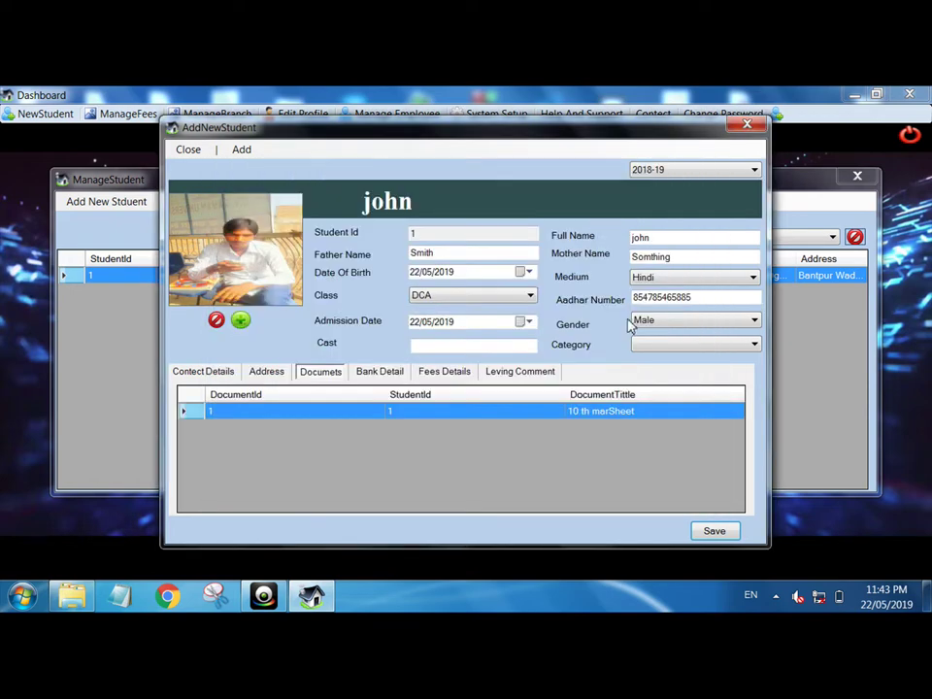
- Open the 10 th marSheet document, cancel exporting its image, and close both windows
{"action": "double_click", "coordinate": [483, 414]}
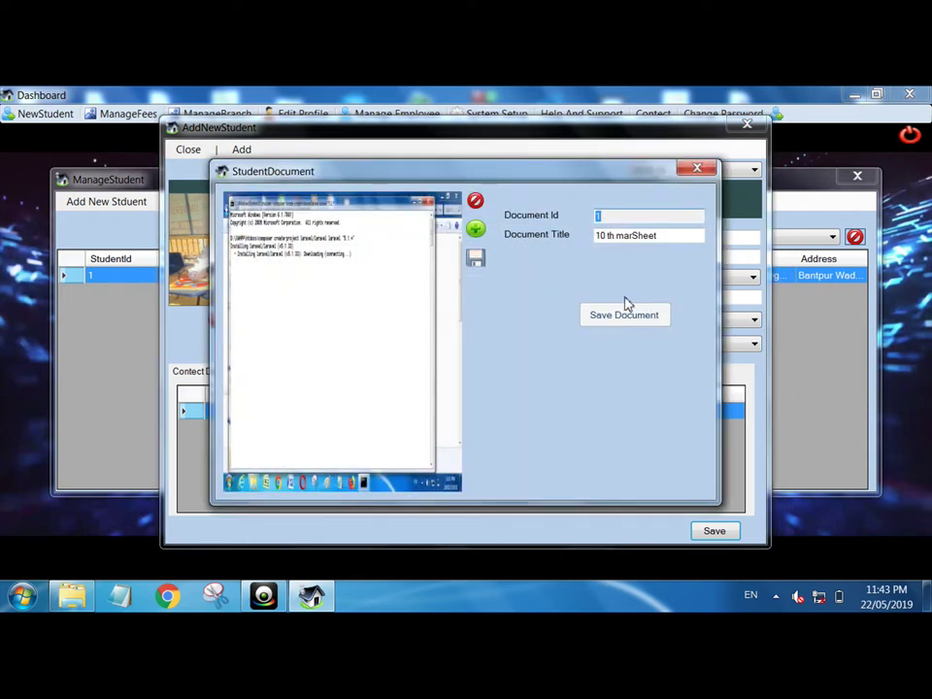
{"action": "left_click", "coordinate": [475, 259]}
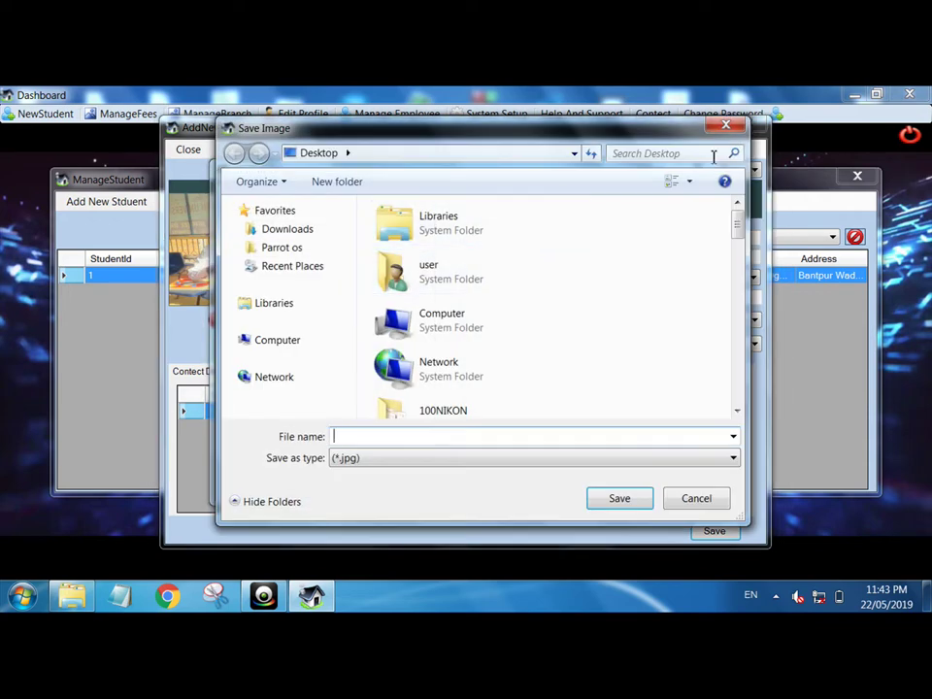
{"action": "left_click", "coordinate": [725, 126]}
{"action": "left_click", "coordinate": [697, 169]}
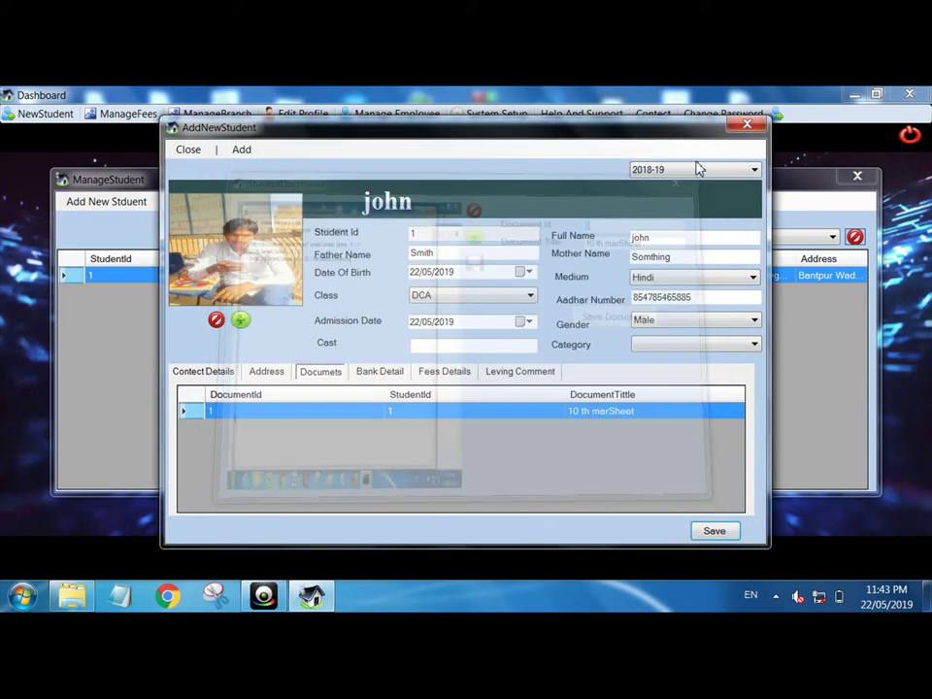
{"action": "left_click", "coordinate": [742, 130]}
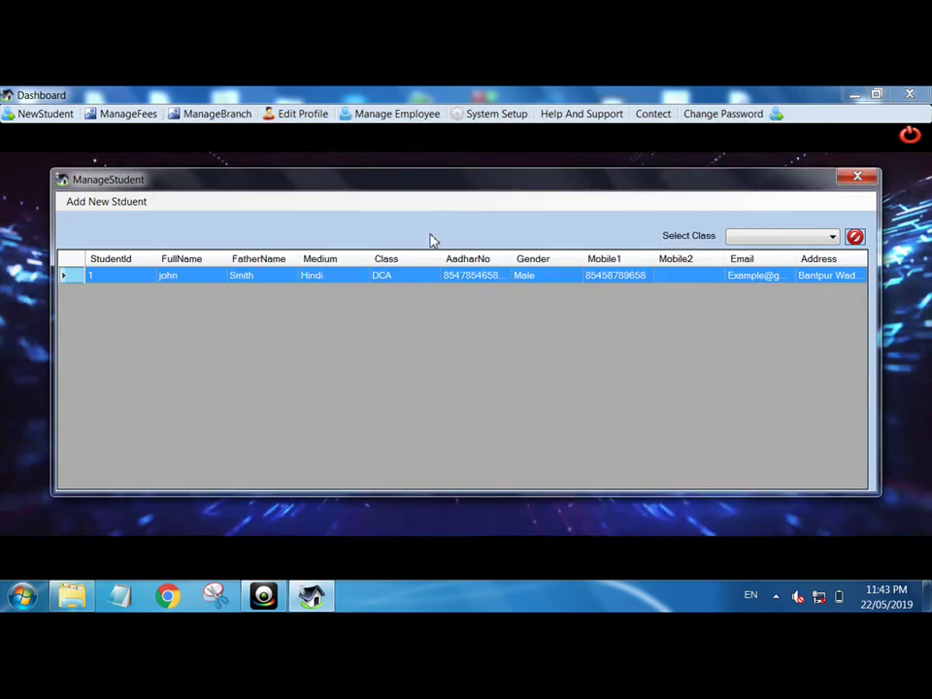
- Reopen the student's record and check fees: total 5000, paid 0, balance 5000
{"action": "double_click", "coordinate": [398, 278]}
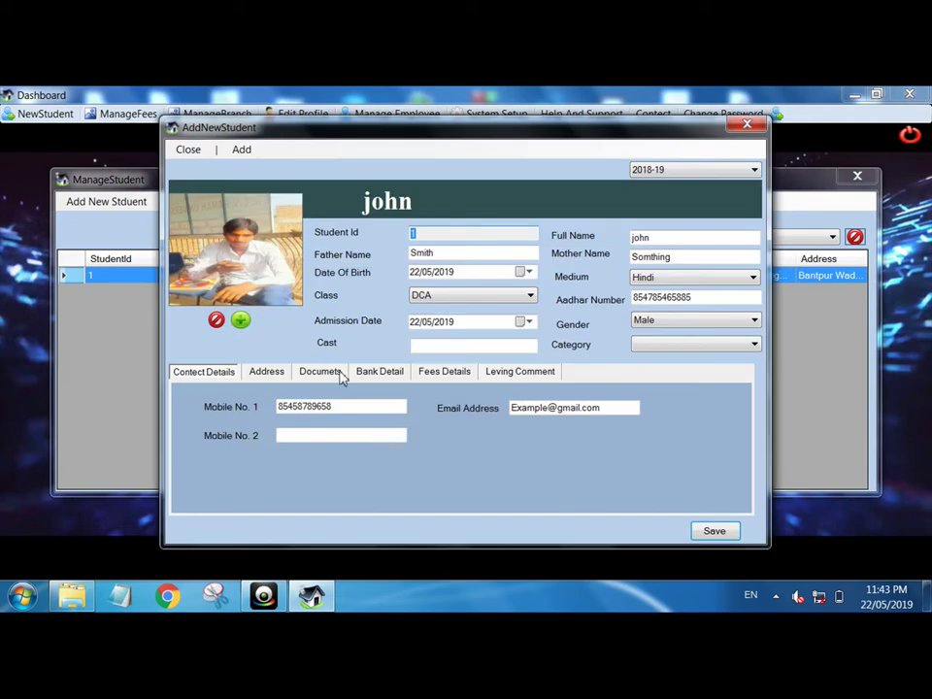
{"action": "left_click", "coordinate": [325, 373]}
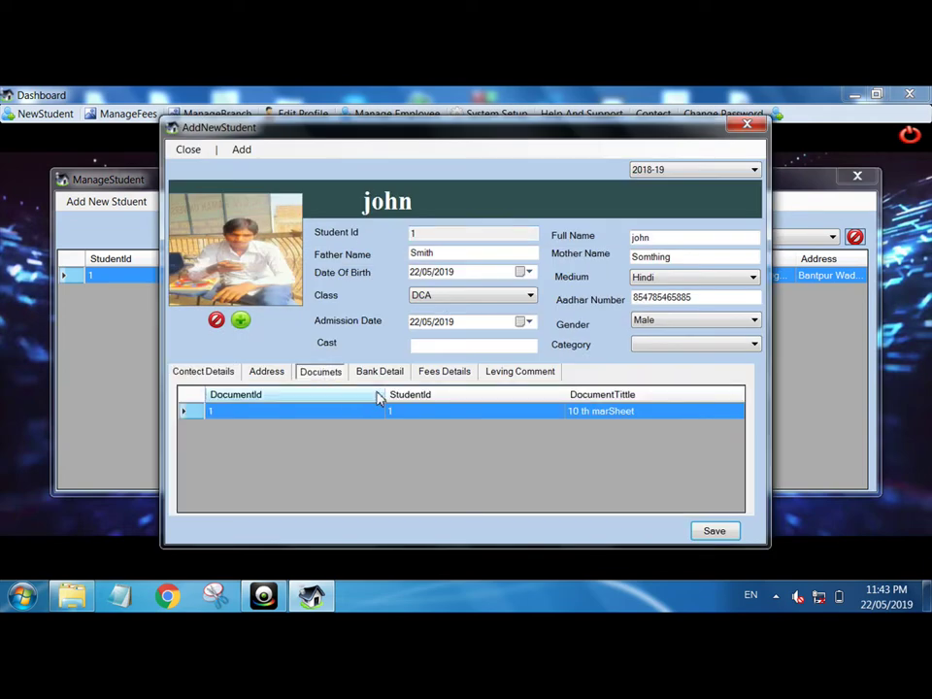
{"action": "left_click", "coordinate": [383, 376]}
{"action": "left_click", "coordinate": [440, 376]}
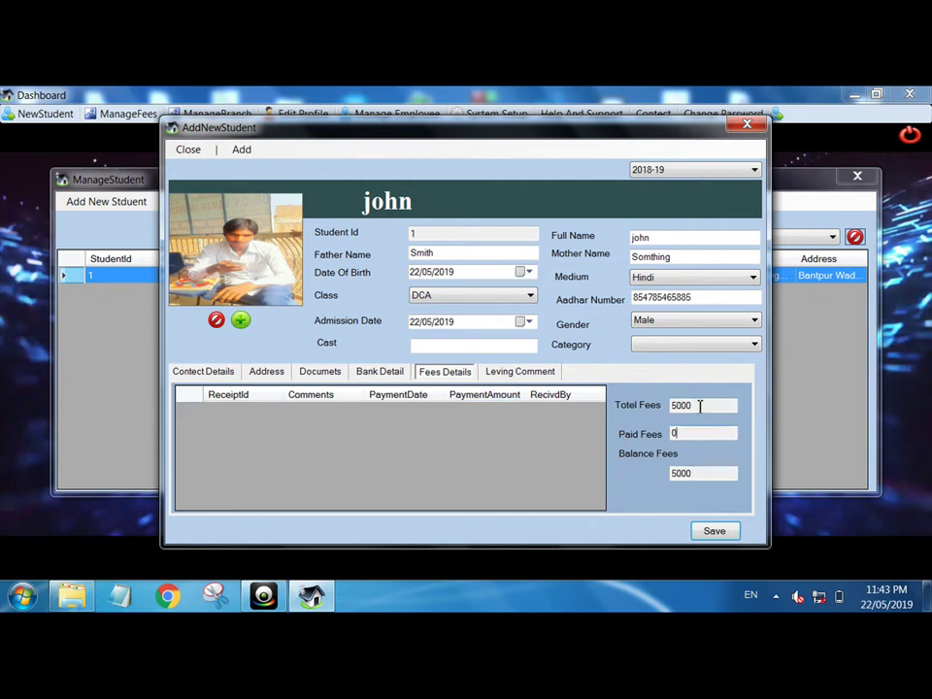
{"action": "left_click_drag", "start_coordinate": [700, 405], "coordinate": [654, 407]}
{"action": "double_click", "coordinate": [681, 433]}
- Add a 200 Admission Fees line and submit the payment as receipt 1, leaving 4800 due
{"action": "left_click", "coordinate": [243, 151]}
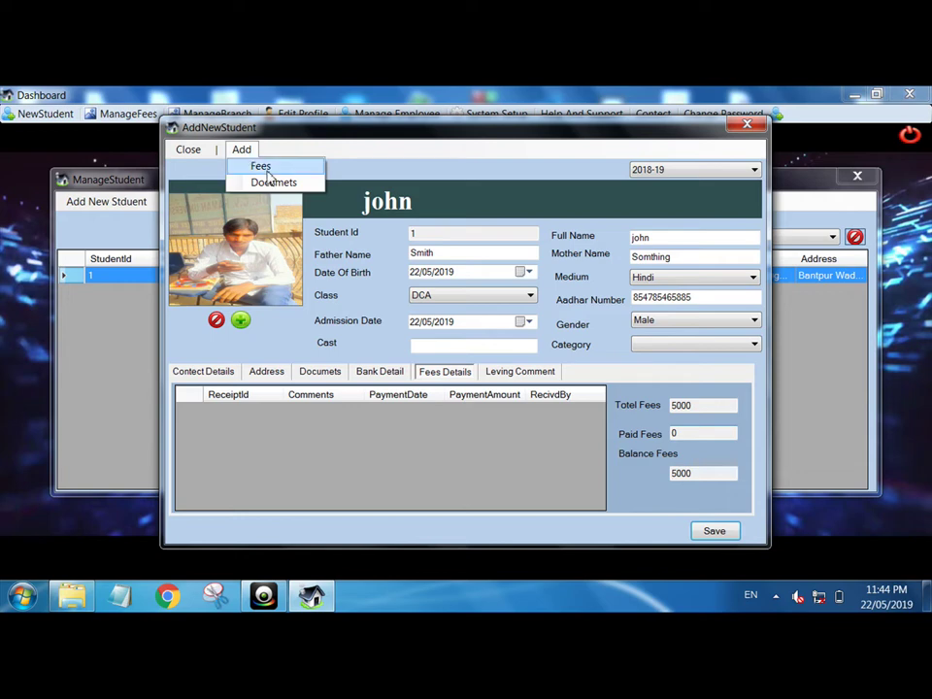
{"action": "left_click", "coordinate": [262, 167]}
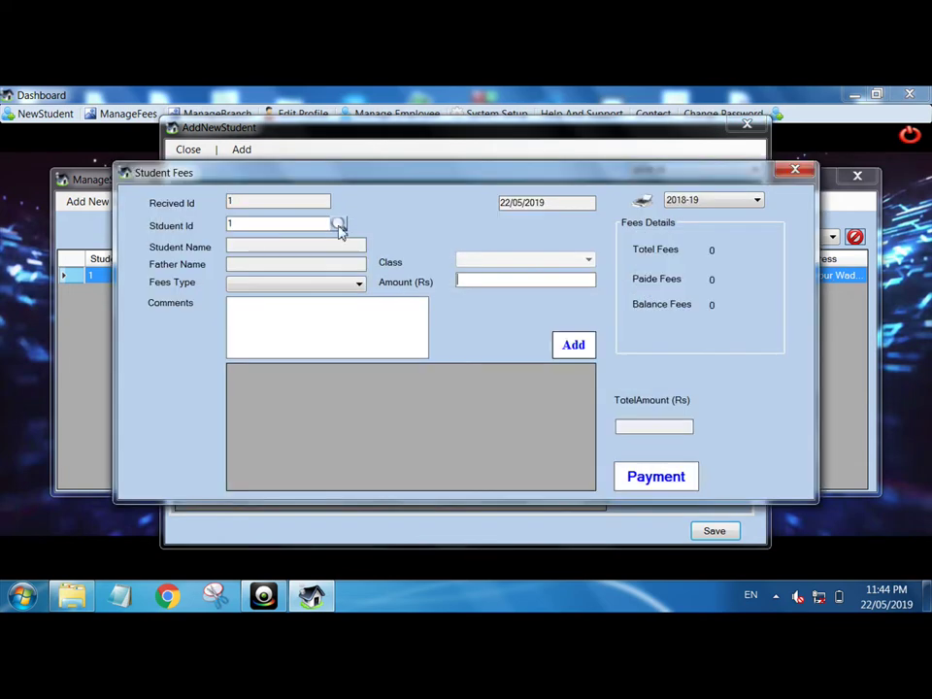
{"action": "left_click", "coordinate": [338, 224]}
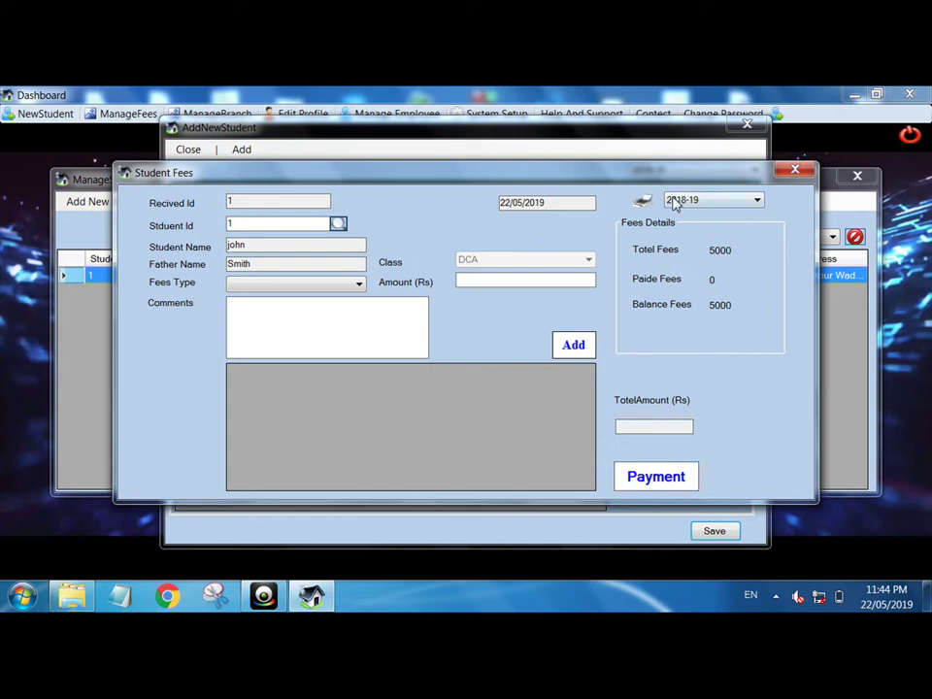
{"action": "left_click", "coordinate": [350, 281]}
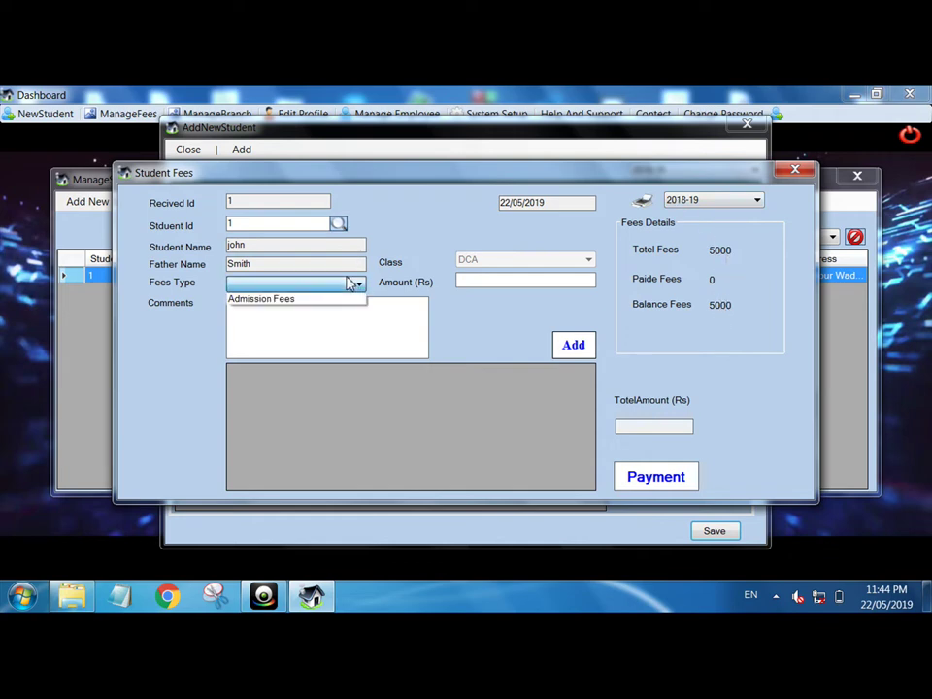
{"action": "left_click", "coordinate": [281, 301]}
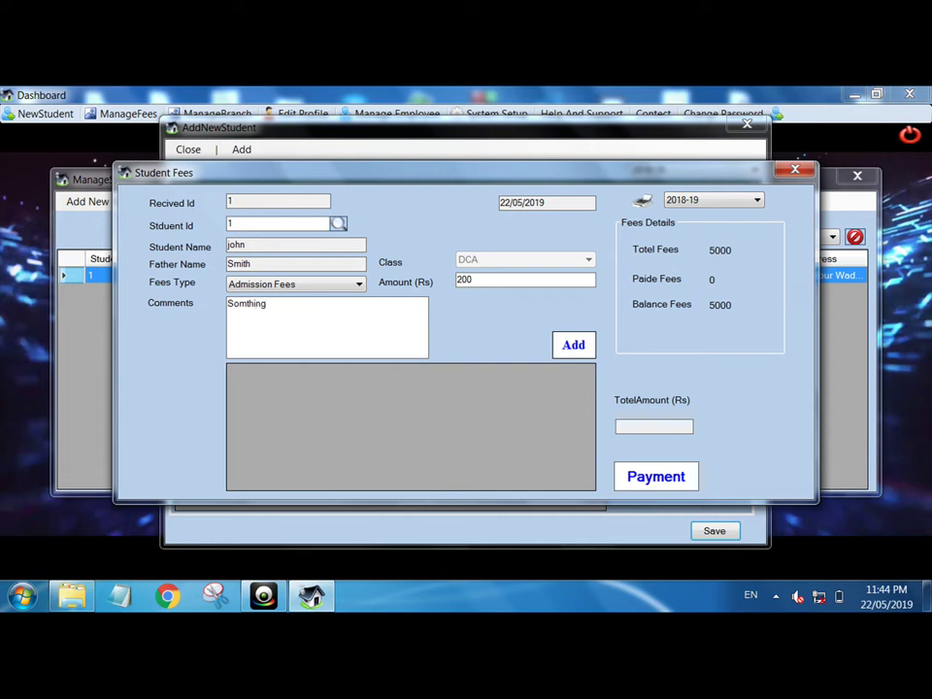
{"action": "left_click", "coordinate": [562, 355]}
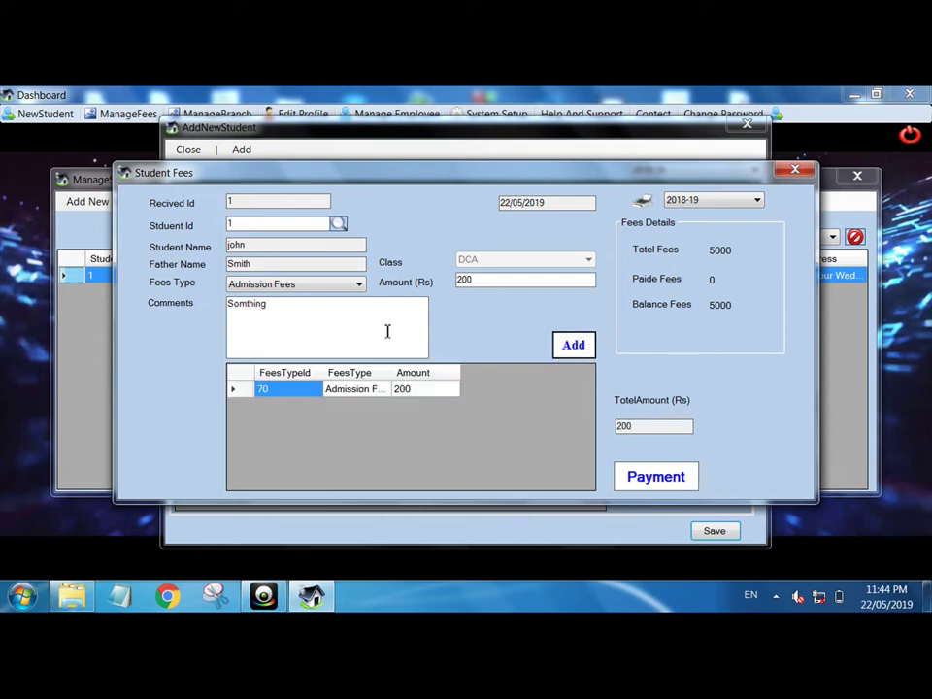
{"action": "left_click", "coordinate": [653, 480]}
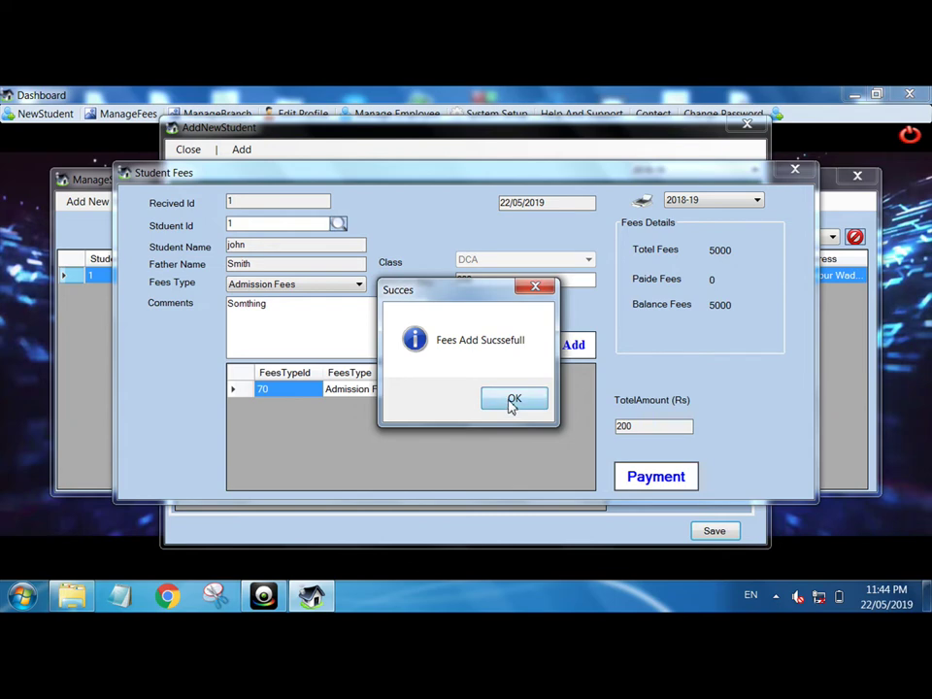
{"action": "left_click", "coordinate": [514, 400]}
{"action": "left_click_drag", "start_coordinate": [697, 407], "coordinate": [678, 434]}
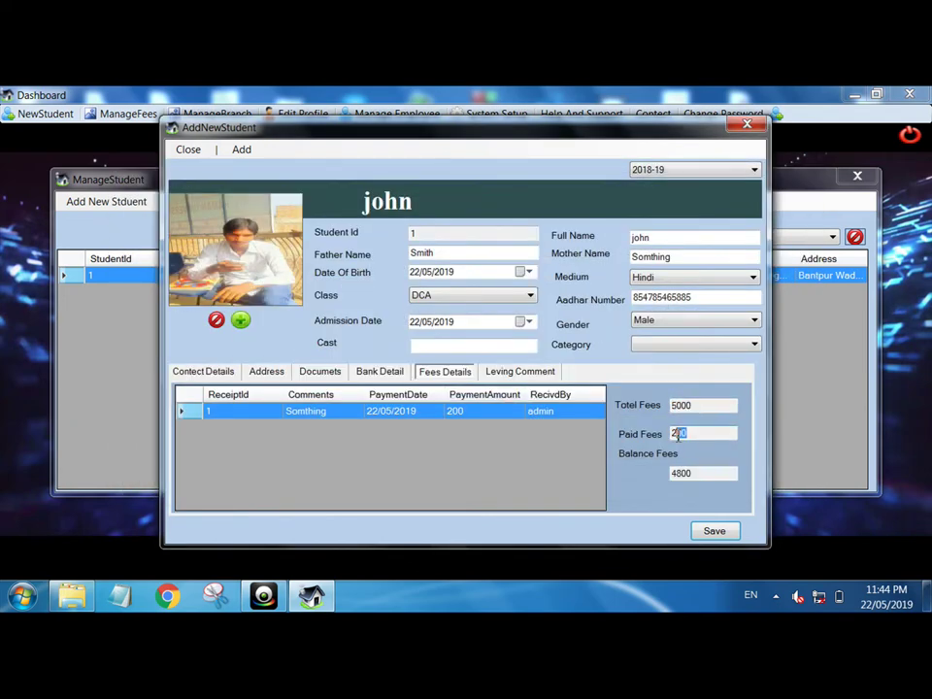
- Review the recorded payment on the Fees Details and Leving Comment tabs
{"action": "left_click", "coordinate": [706, 476]}
{"action": "left_click_drag", "start_coordinate": [690, 476], "coordinate": [662, 480]}
{"action": "left_click", "coordinate": [710, 477]}
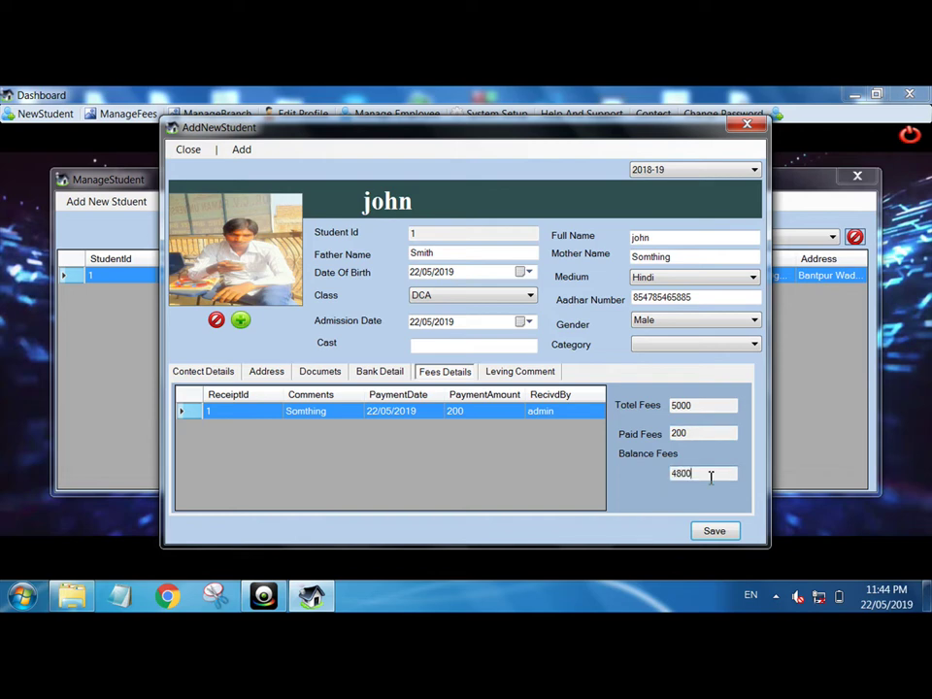
{"action": "left_click", "coordinate": [505, 375]}
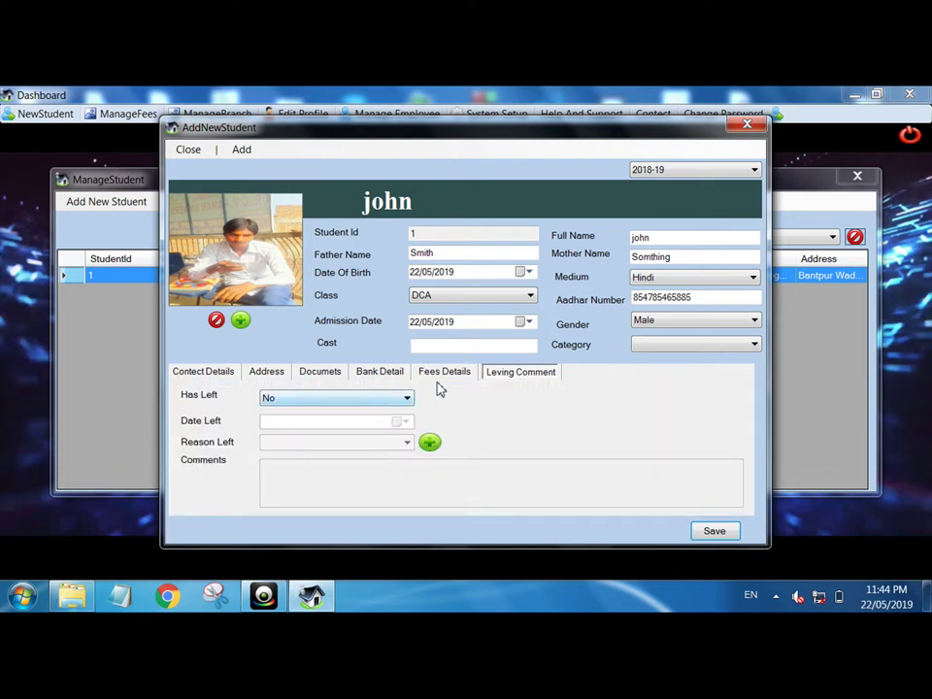
{"action": "left_click", "coordinate": [445, 375]}
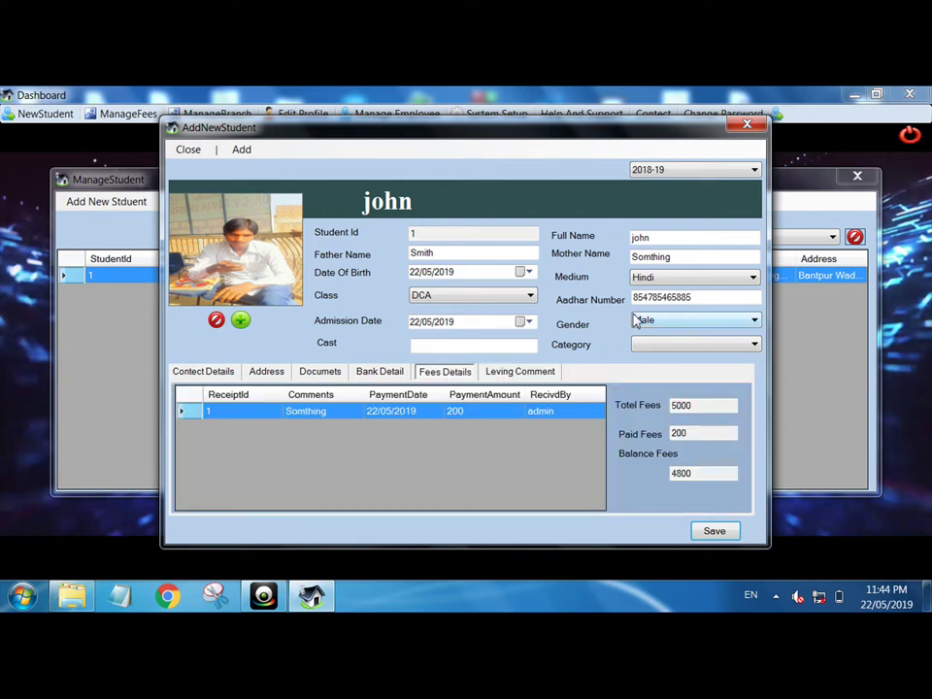
- Close the record, reopen it to recheck the fee details, then close it again
{"action": "left_click", "coordinate": [745, 123]}
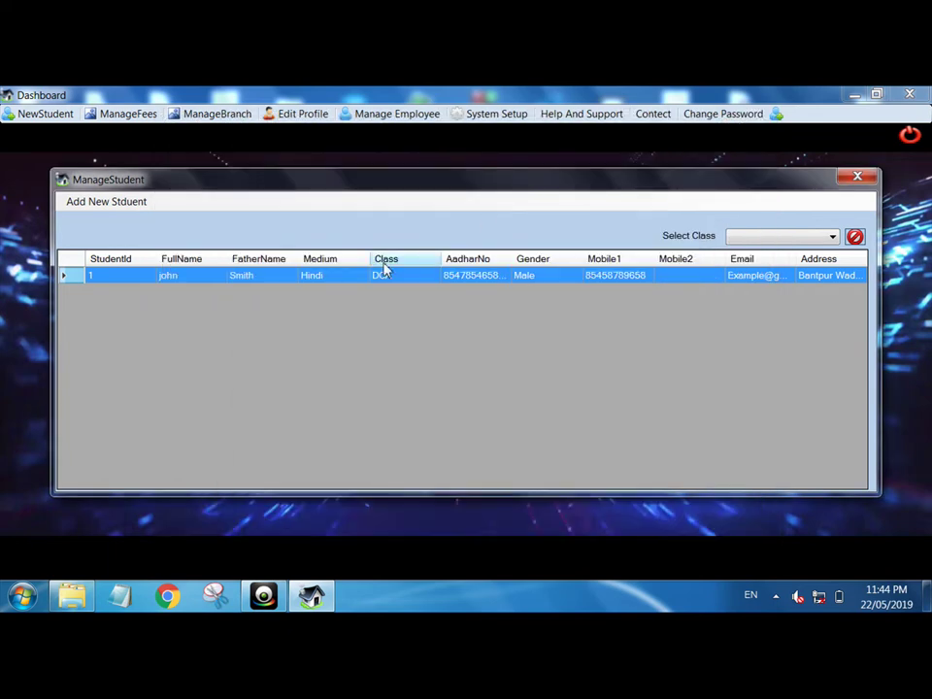
{"action": "double_click", "coordinate": [355, 279]}
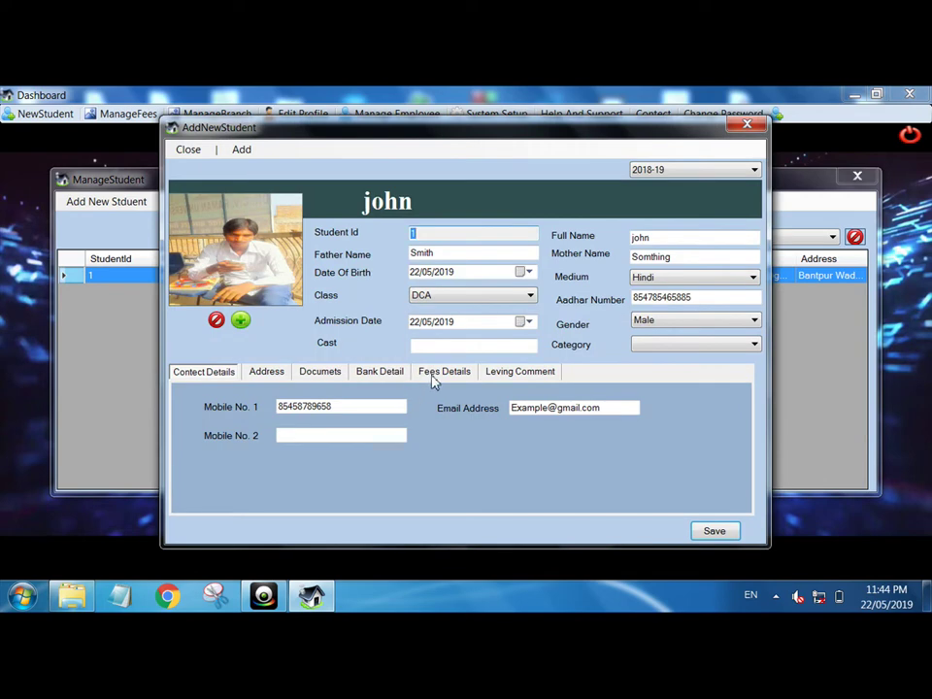
{"action": "left_click", "coordinate": [437, 373]}
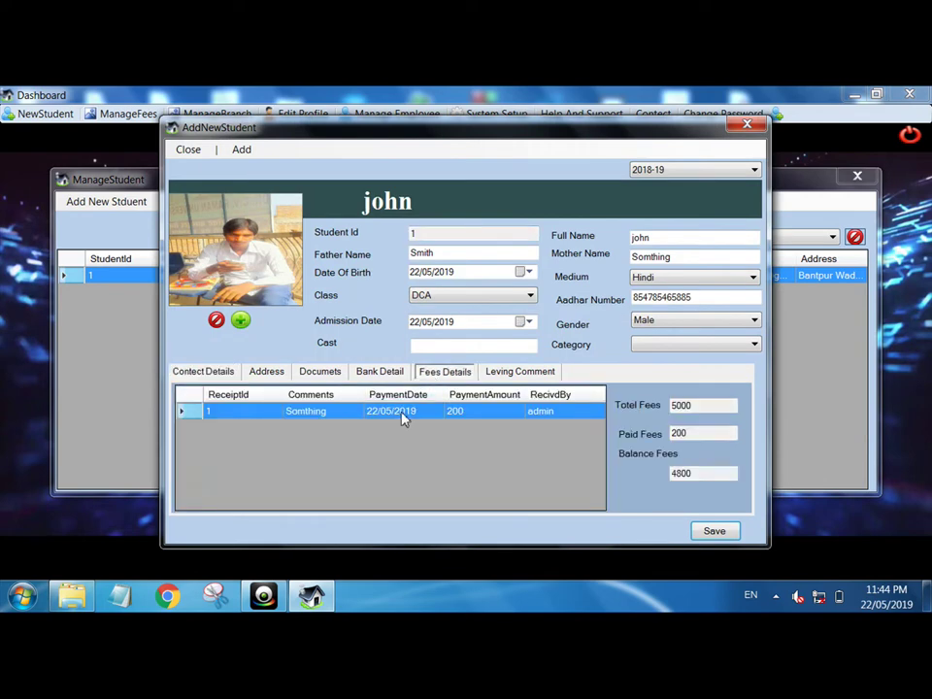
{"action": "left_click", "coordinate": [746, 123]}
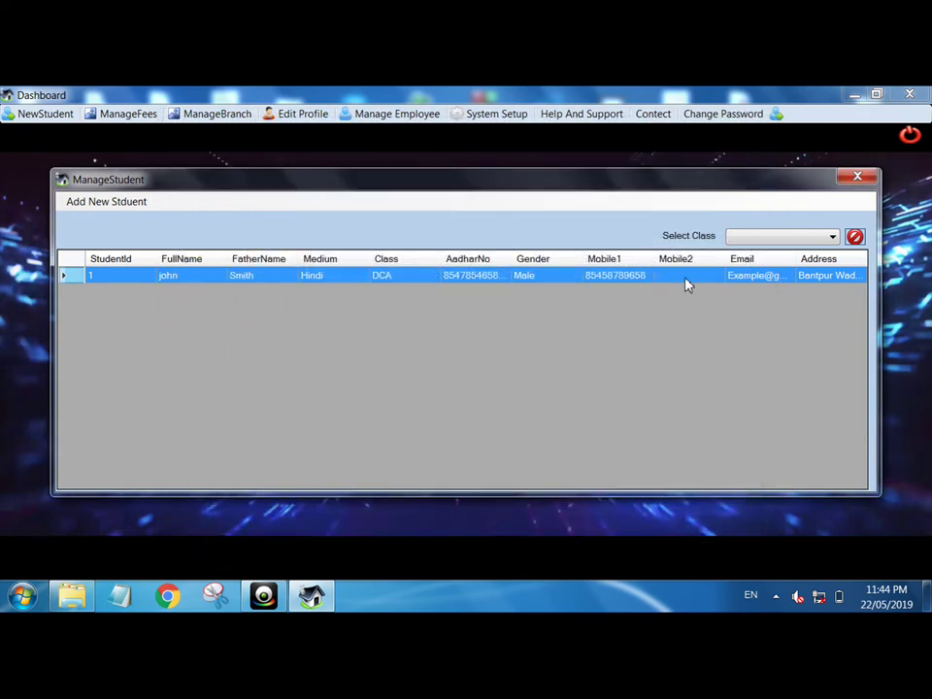
- Open the print preview of john's 200 Rs Admission Fees receipt from the fee payments list
{"action": "left_click", "coordinate": [855, 178]}
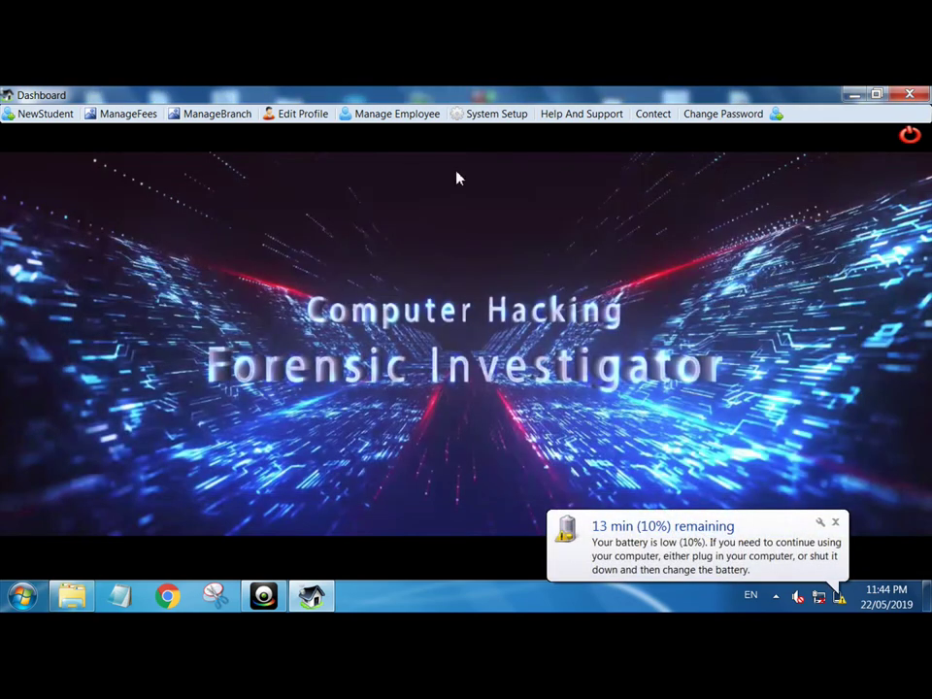
{"action": "left_click", "coordinate": [147, 117]}
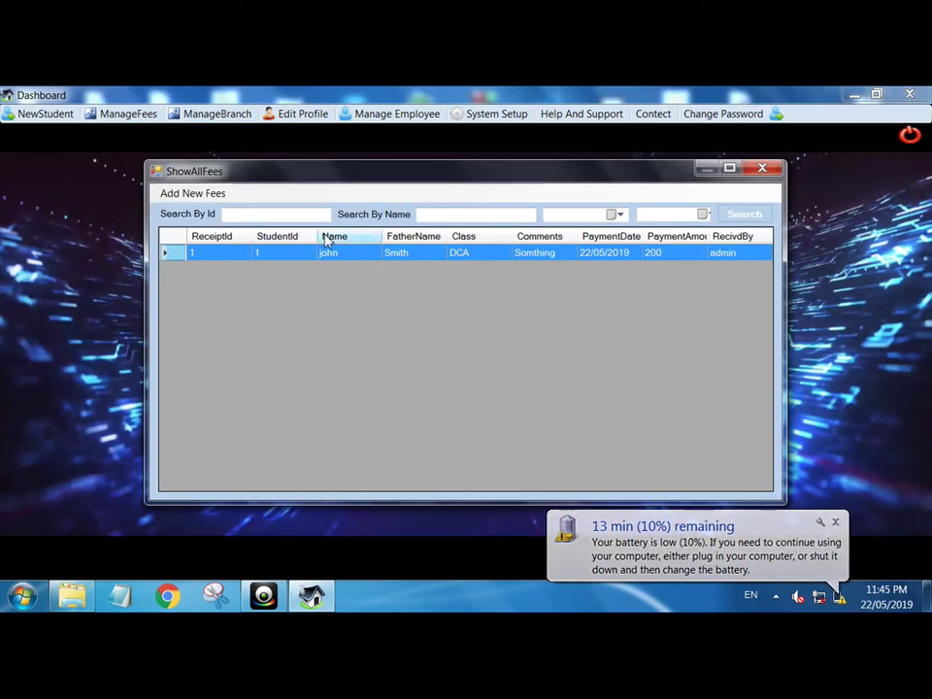
{"action": "double_click", "coordinate": [349, 256]}
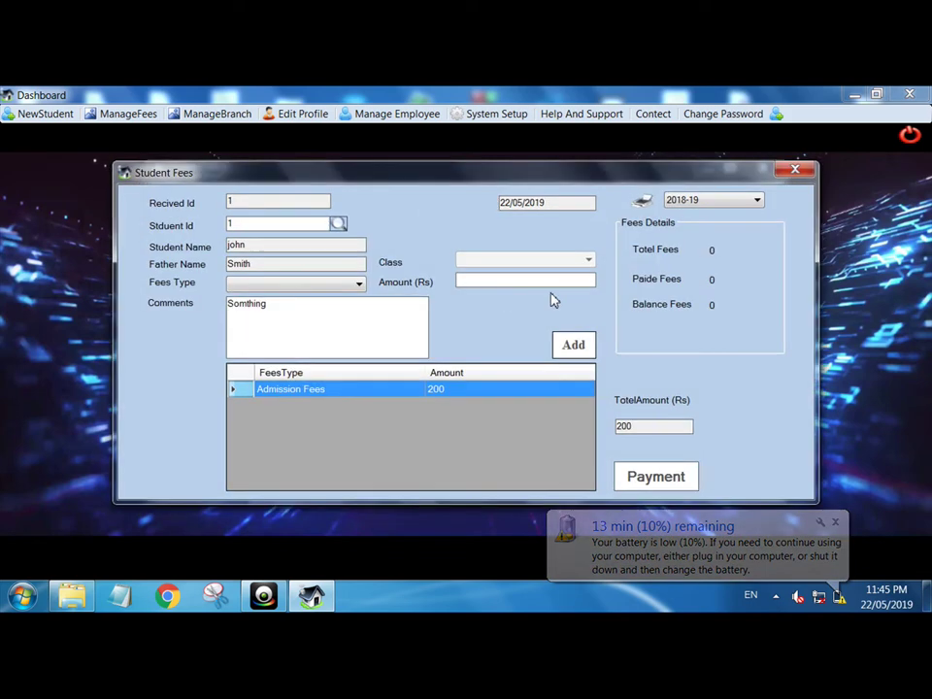
{"action": "left_click", "coordinate": [643, 202]}
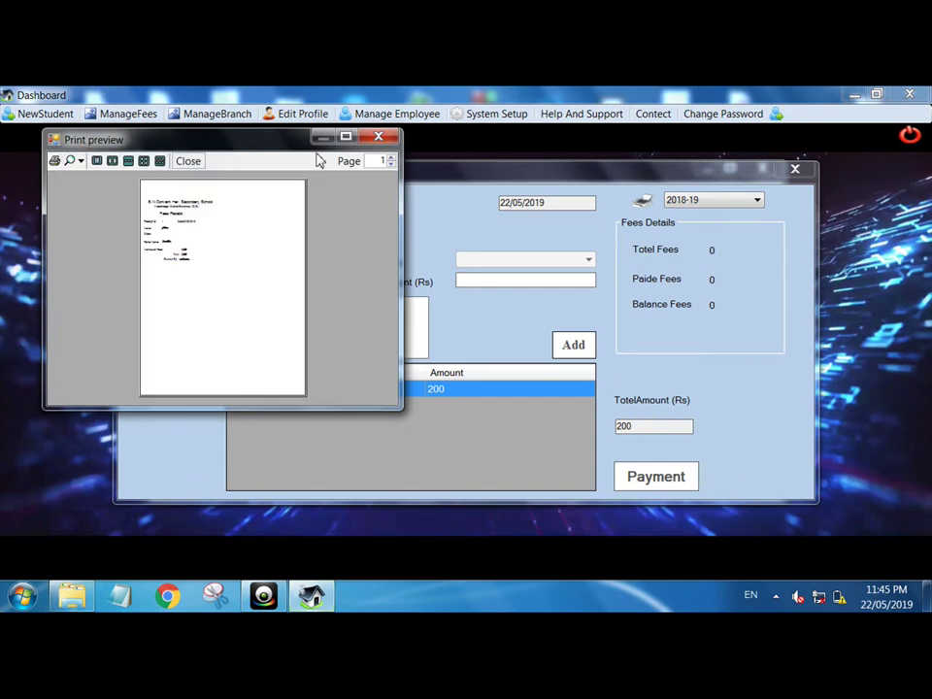
- Maximize the receipt preview, view it at 100% zoom, then close the preview
{"action": "left_click", "coordinate": [346, 138]}
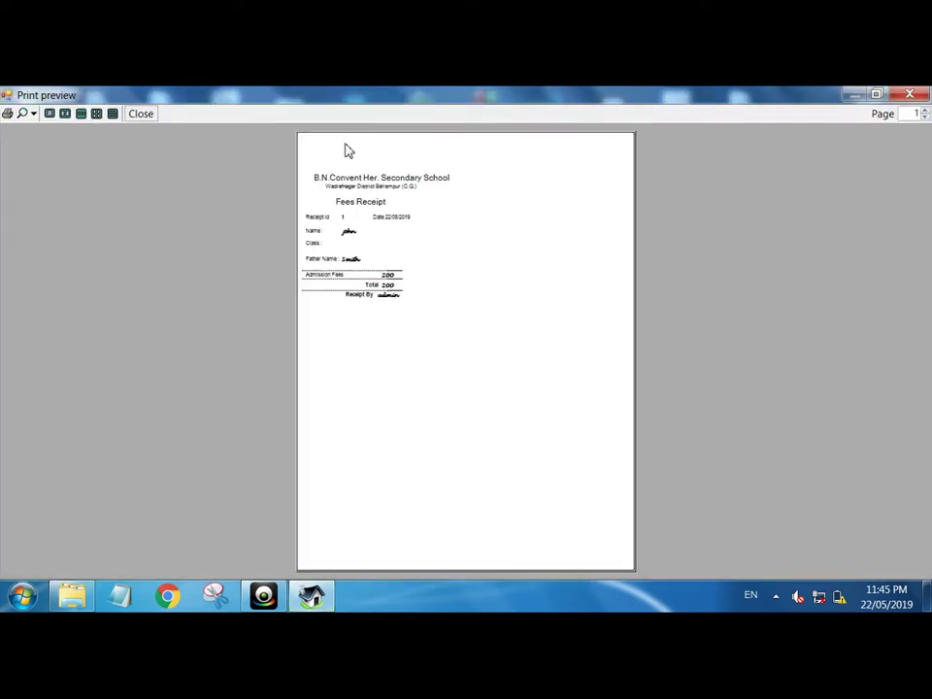
{"action": "left_click", "coordinate": [33, 113]}
{"action": "left_click", "coordinate": [51, 196]}
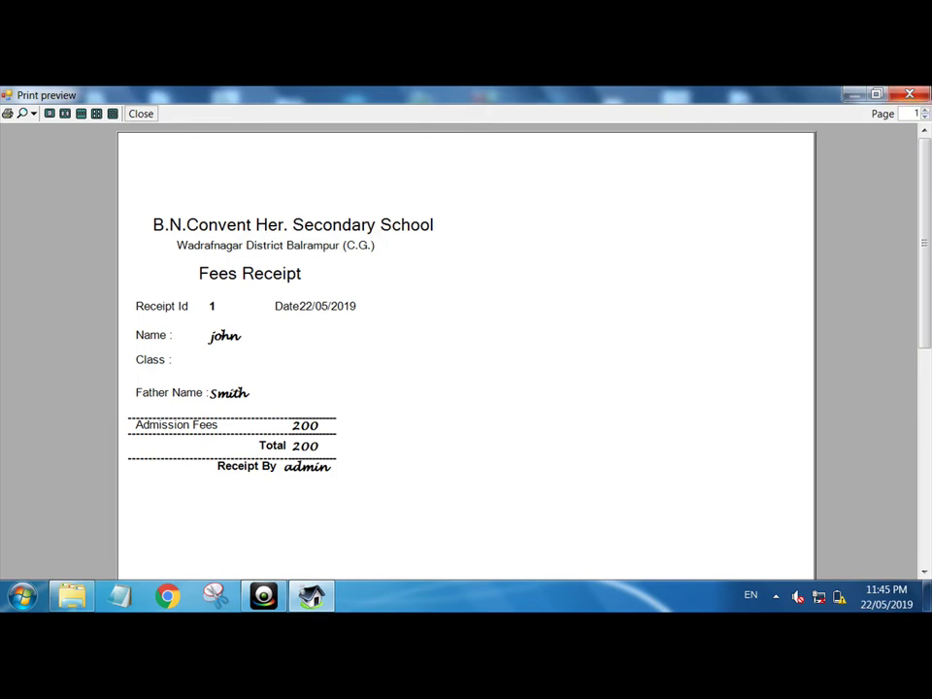
{"action": "left_click", "coordinate": [910, 95]}
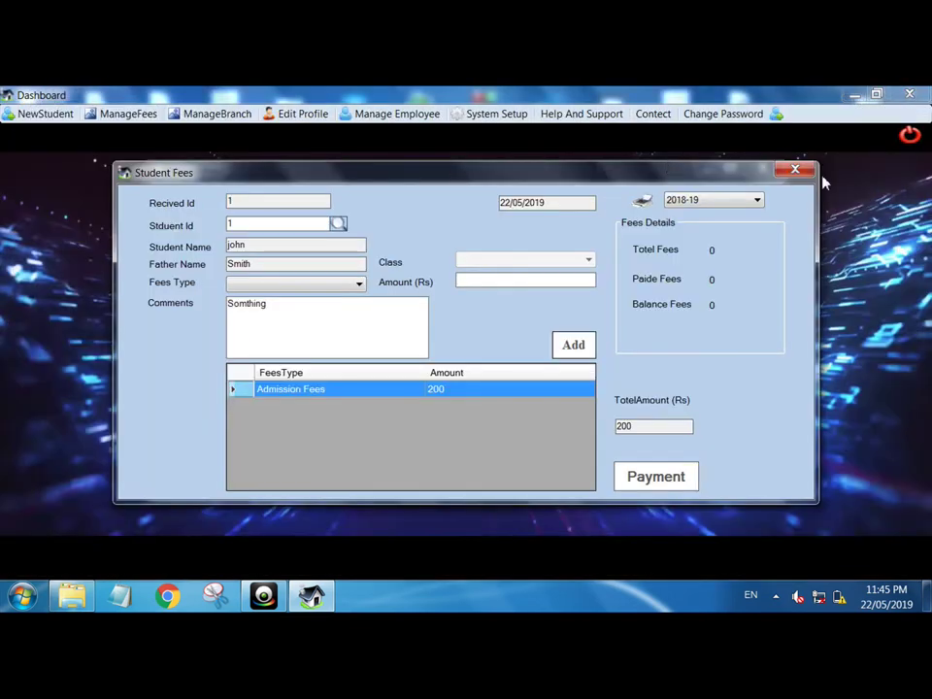
- Close the fee windows, filter the student list to class DCA, then close it
{"action": "left_click", "coordinate": [796, 174]}
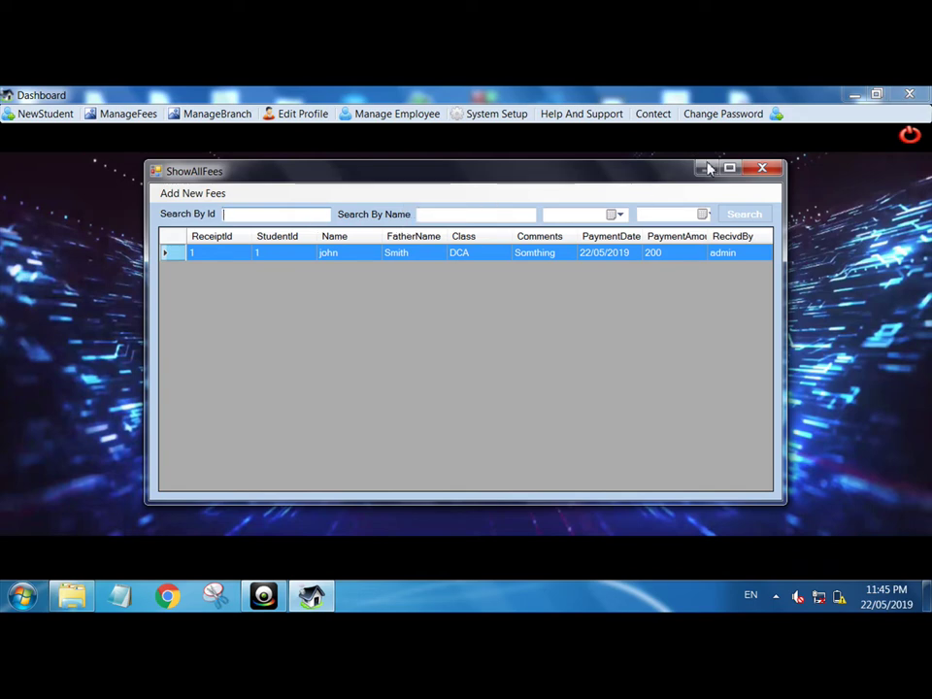
{"action": "left_click", "coordinate": [768, 171]}
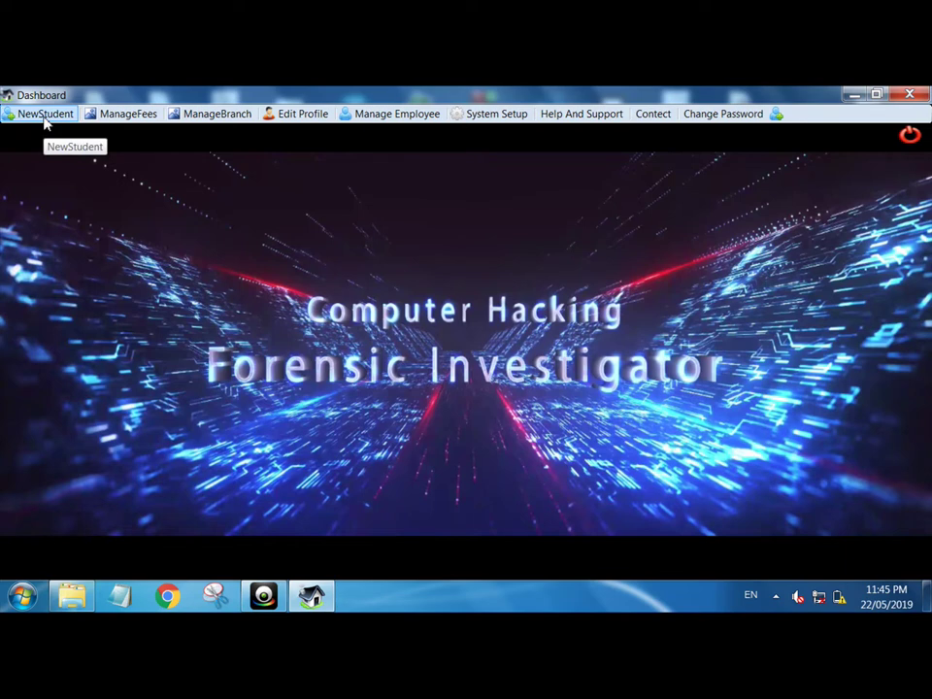
{"action": "left_click", "coordinate": [45, 115]}
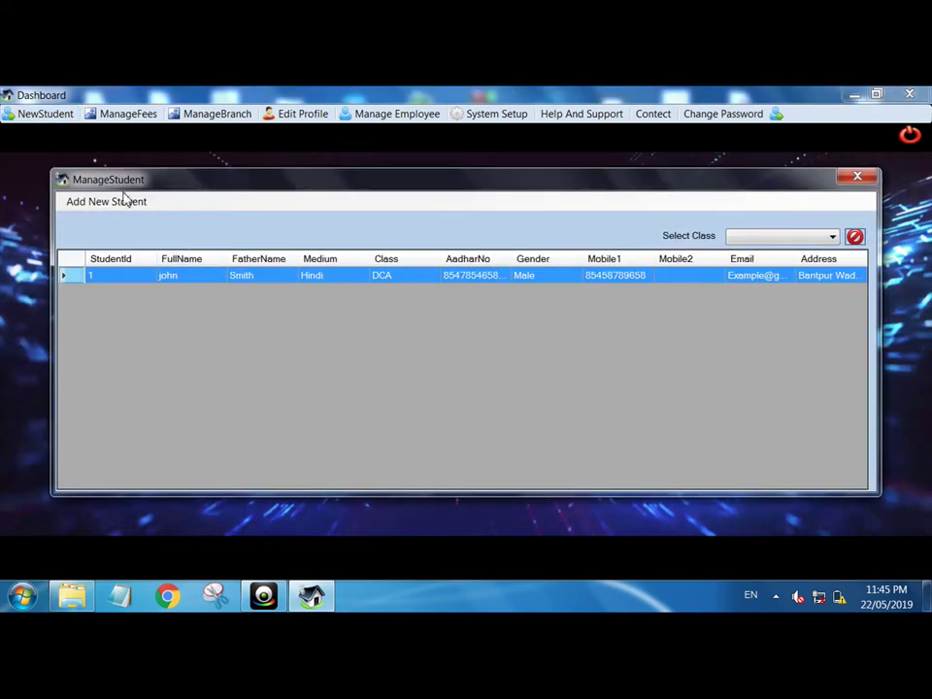
{"action": "left_click", "coordinate": [791, 239]}
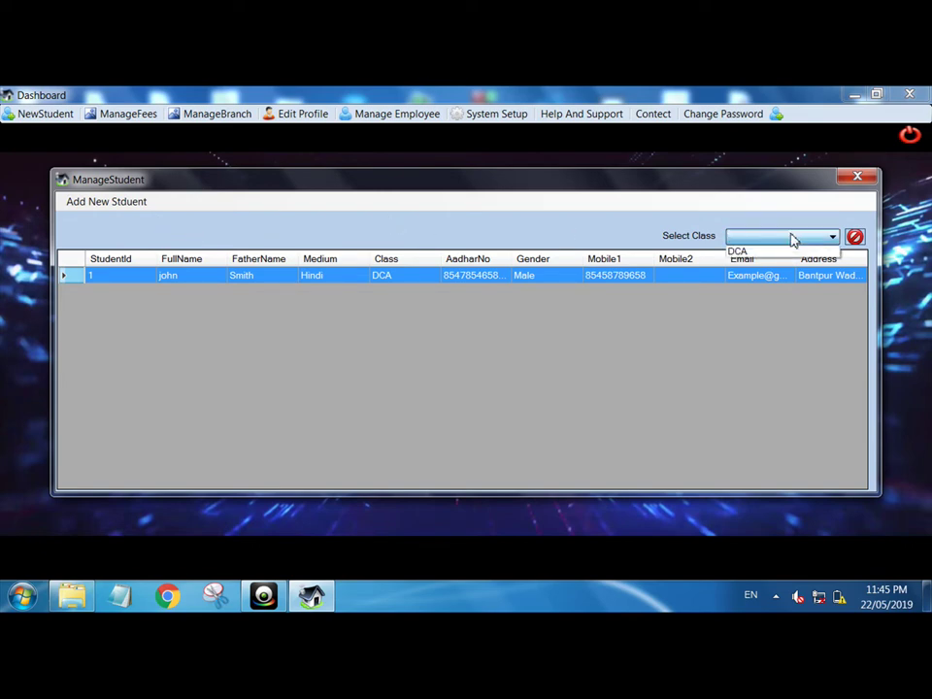
{"action": "key", "text": "Down"}
{"action": "left_click", "coordinate": [487, 392]}
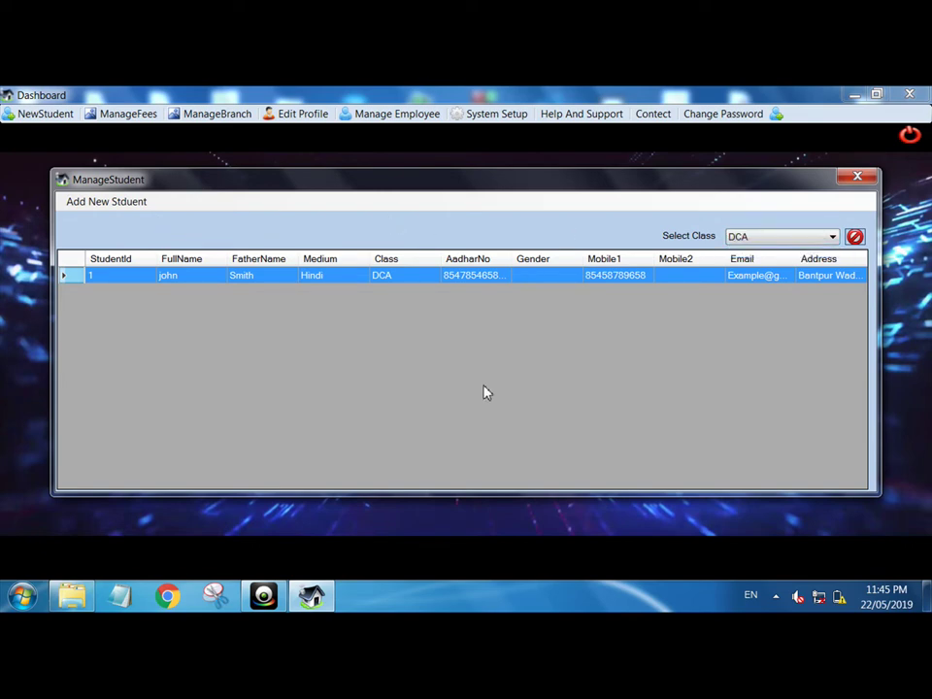
{"action": "left_click", "coordinate": [854, 178]}
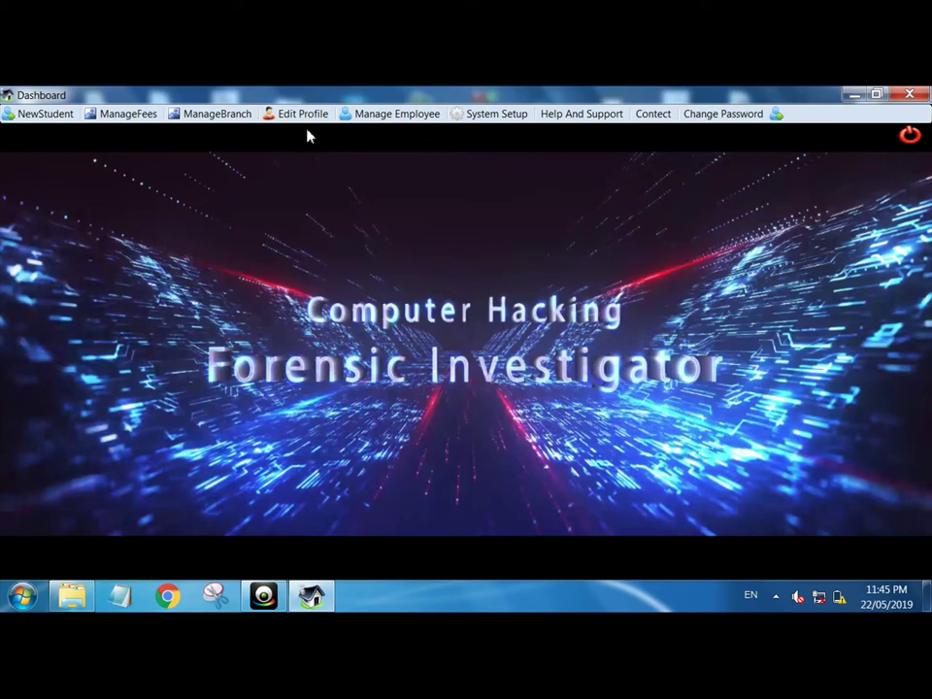
- Record a new 200 Rs Admission Fees payment for the student, then close the fee payments list
{"action": "left_click", "coordinate": [118, 118]}
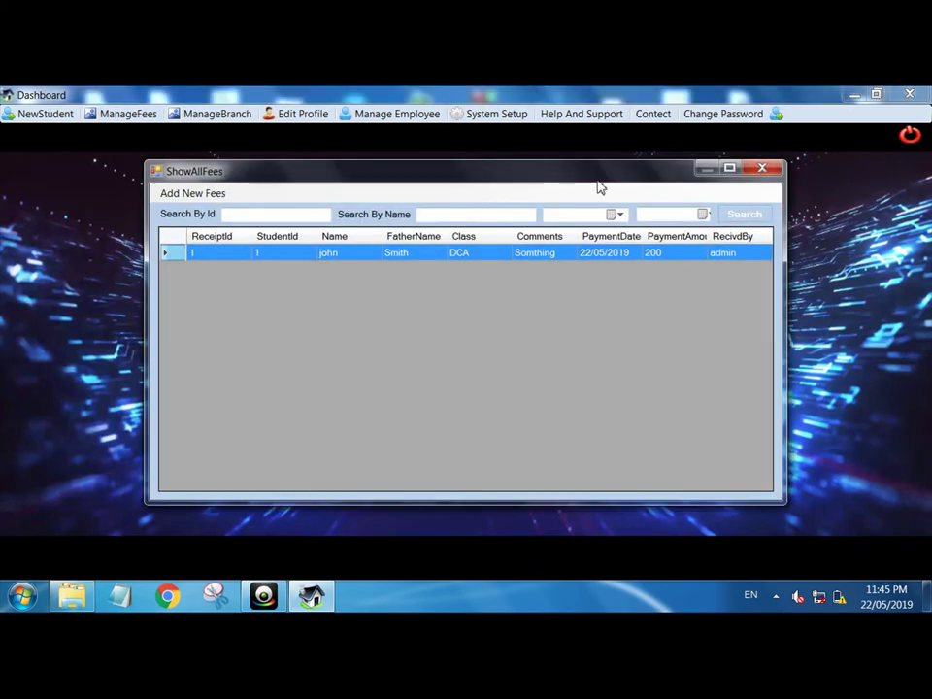
{"action": "left_click", "coordinate": [207, 194]}
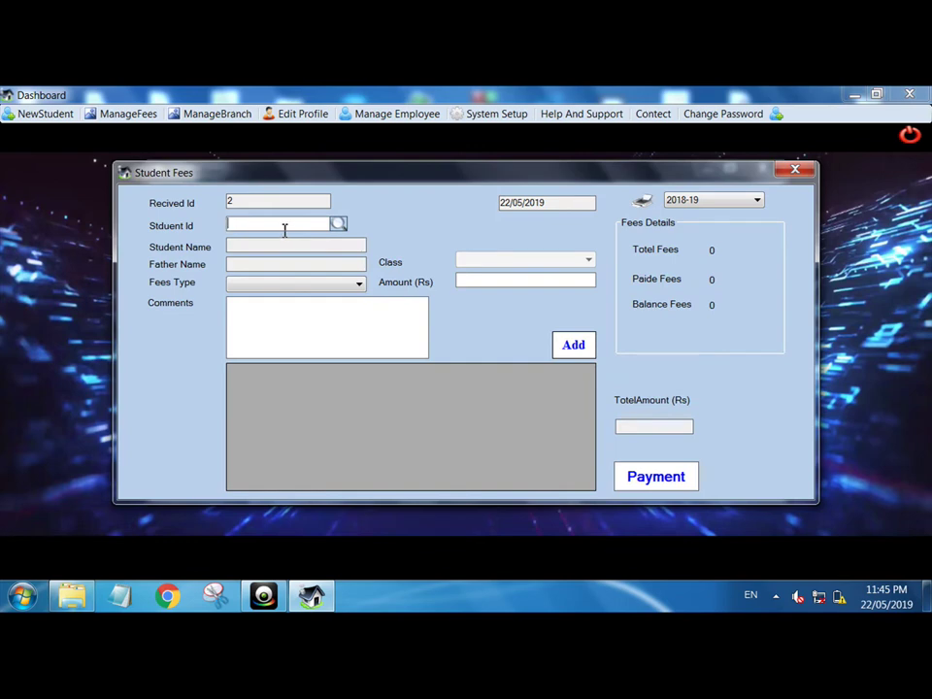
{"action": "left_click", "coordinate": [338, 223]}
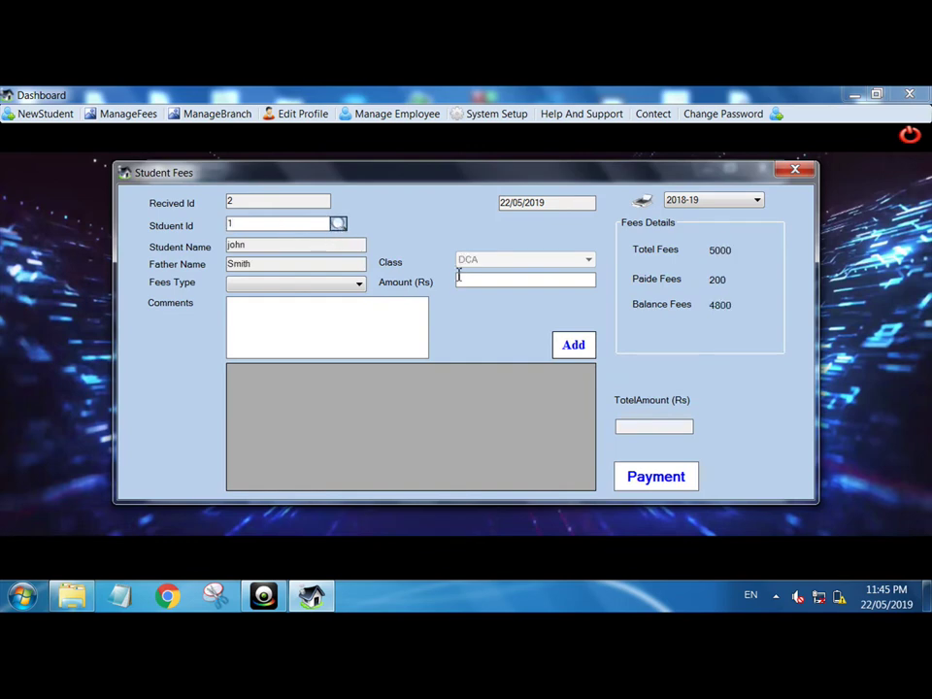
{"action": "left_click", "coordinate": [502, 283]}
{"action": "left_click", "coordinate": [359, 283]}
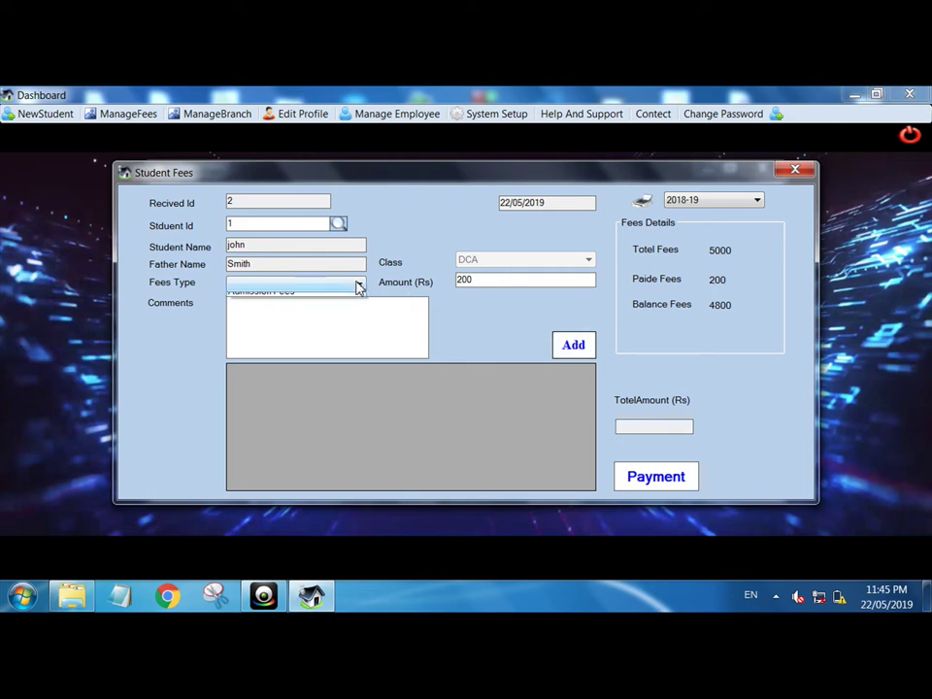
{"action": "left_click", "coordinate": [290, 299]}
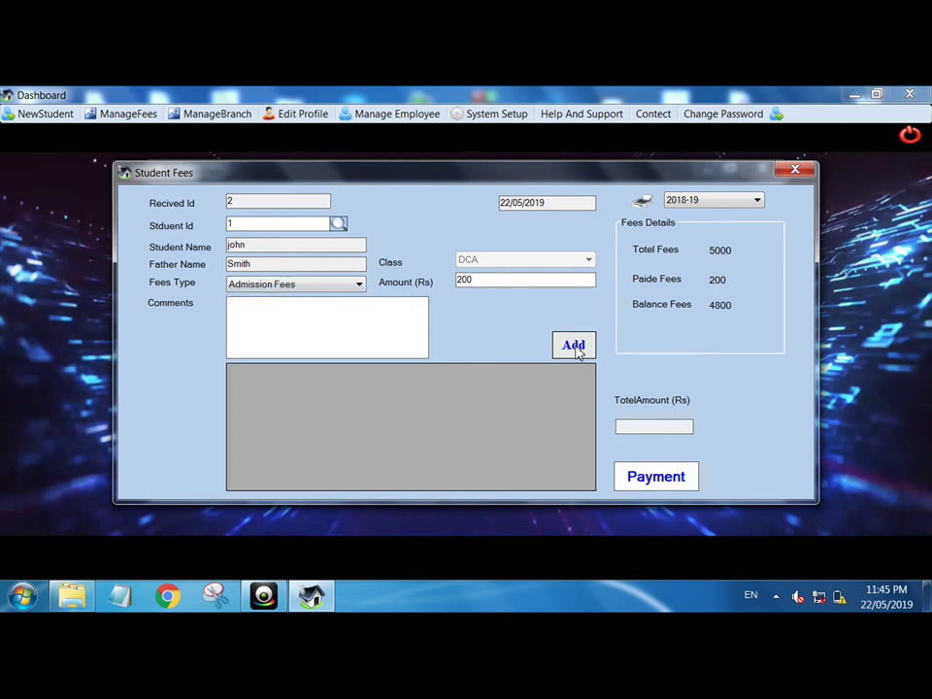
{"action": "left_click", "coordinate": [575, 347]}
{"action": "left_click", "coordinate": [666, 474]}
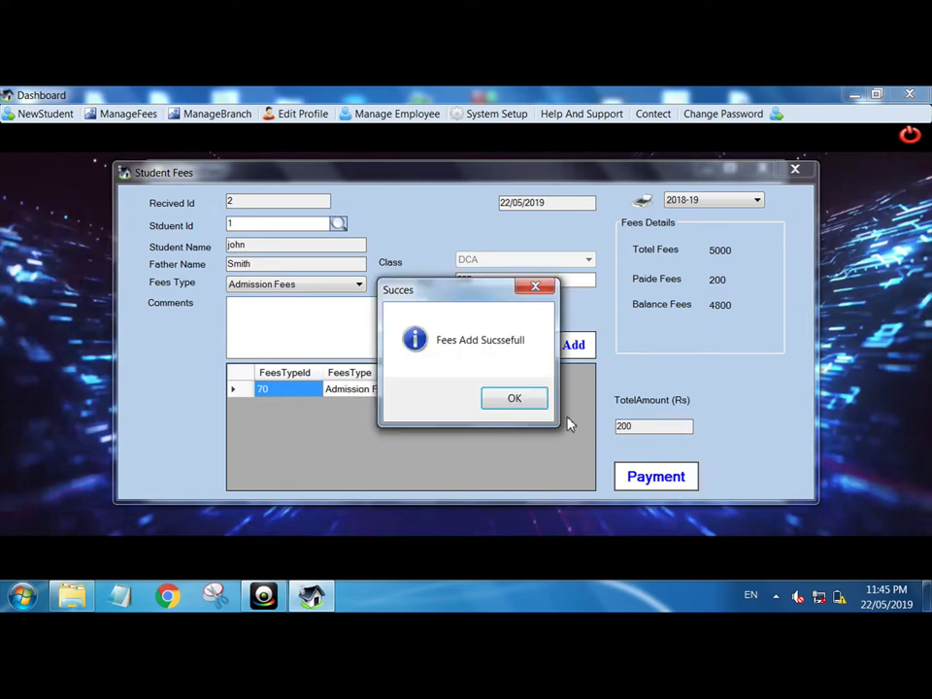
{"action": "left_click", "coordinate": [529, 399]}
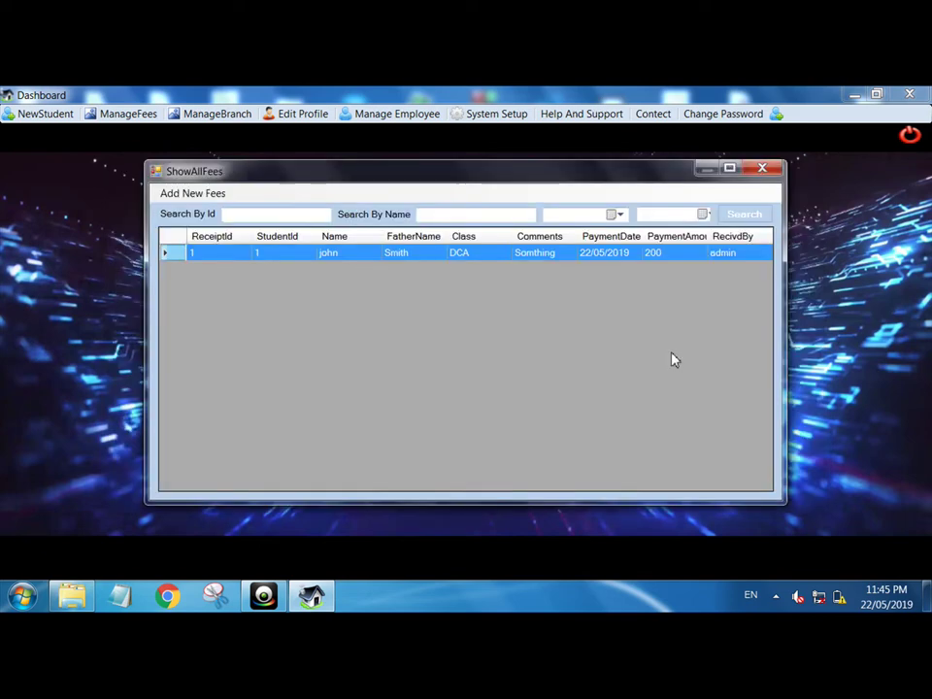
{"action": "left_click", "coordinate": [760, 171]}
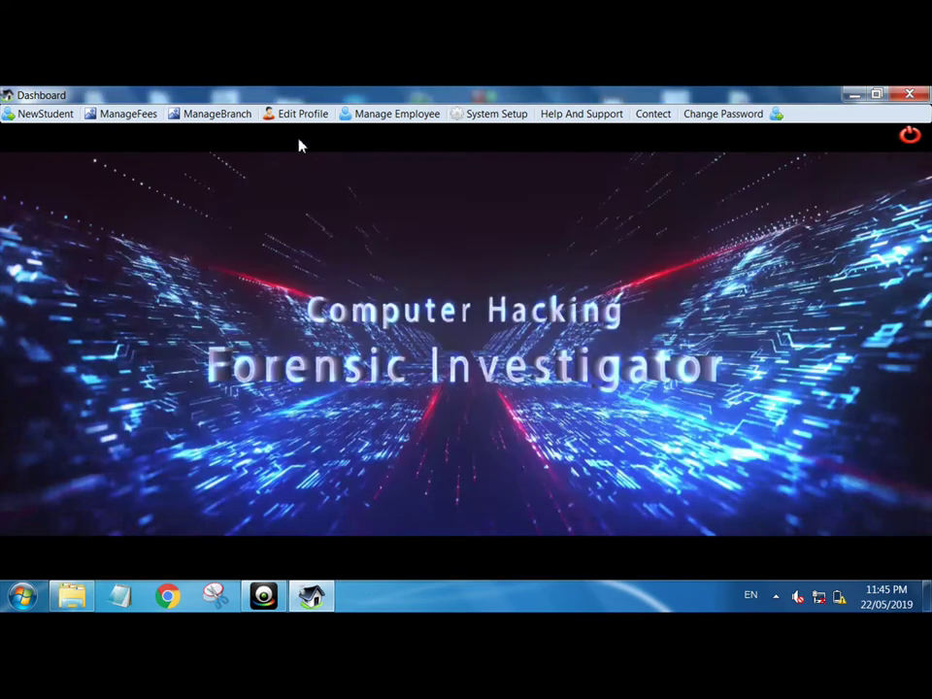
- Open john's student record, select his second receipt under Fees Details, then close the record
{"action": "left_click", "coordinate": [44, 114]}
{"action": "left_click", "coordinate": [63, 137]}
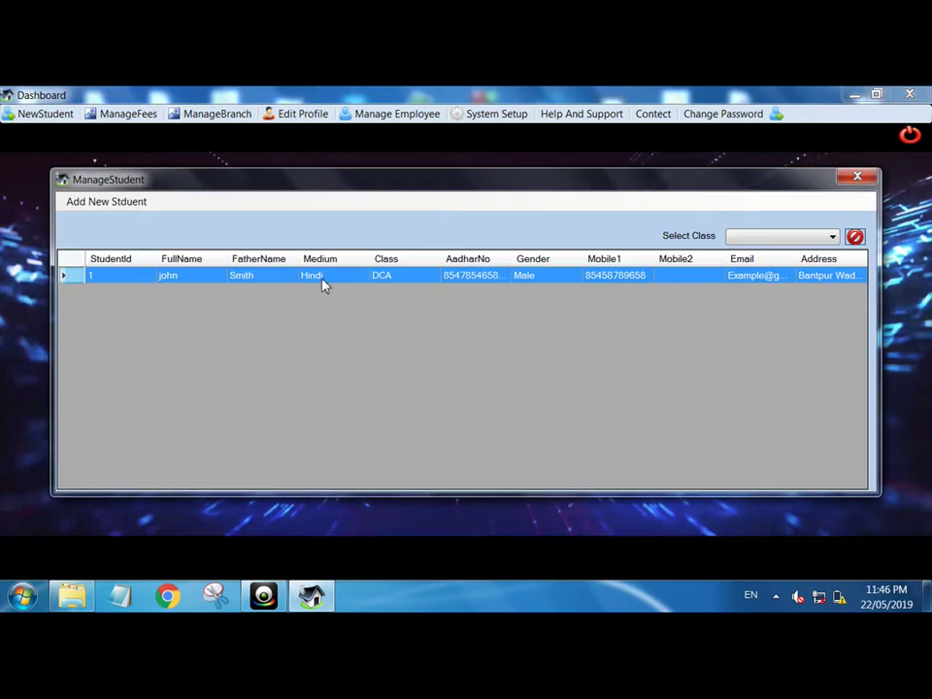
{"action": "double_click", "coordinate": [323, 279]}
{"action": "left_click", "coordinate": [442, 373]}
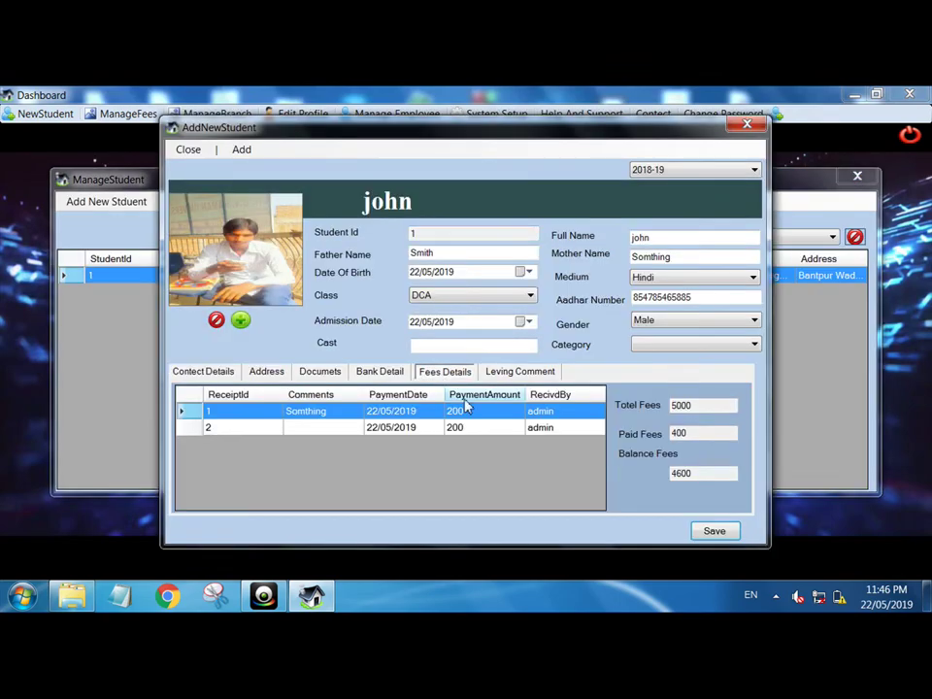
{"action": "left_click", "coordinate": [557, 428]}
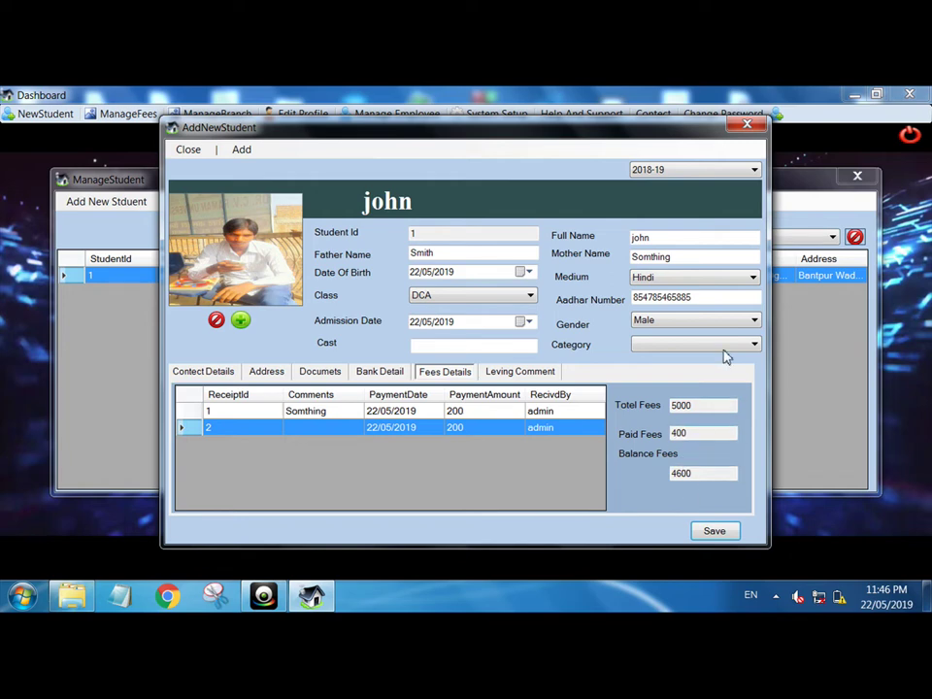
{"action": "left_click", "coordinate": [747, 124]}
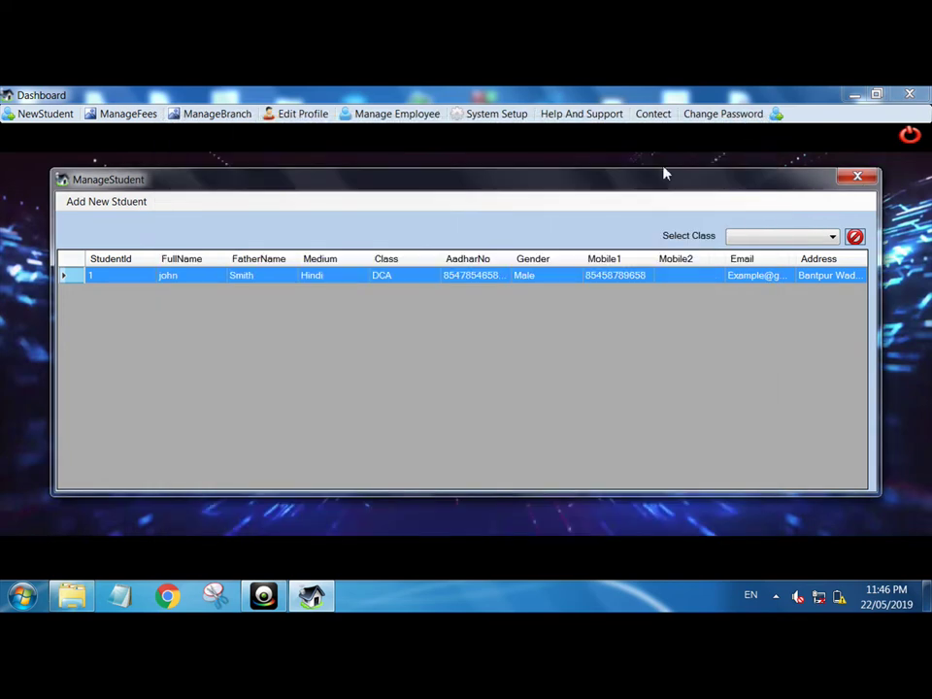
- Close the student list, view the New Branch and Semant branch details, then close the branch list
{"action": "left_click", "coordinate": [855, 178]}
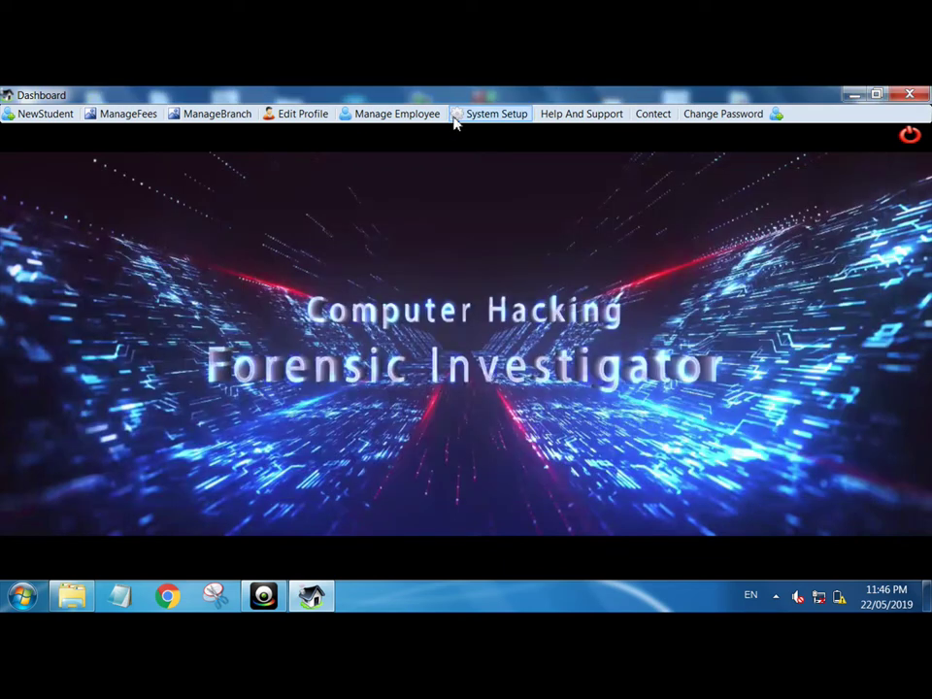
{"action": "left_click", "coordinate": [217, 114]}
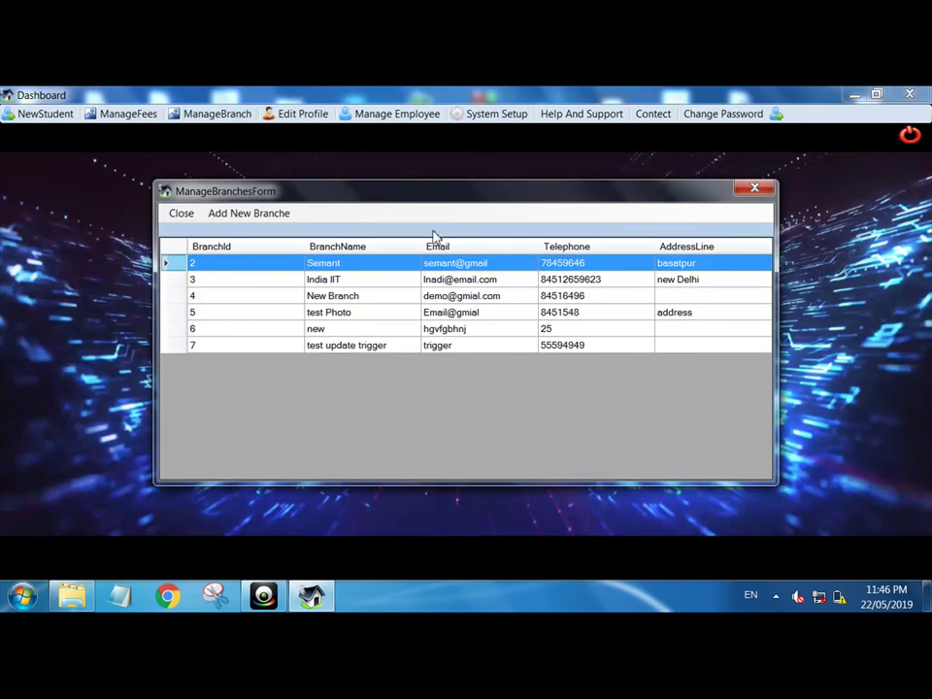
{"action": "double_click", "coordinate": [331, 296]}
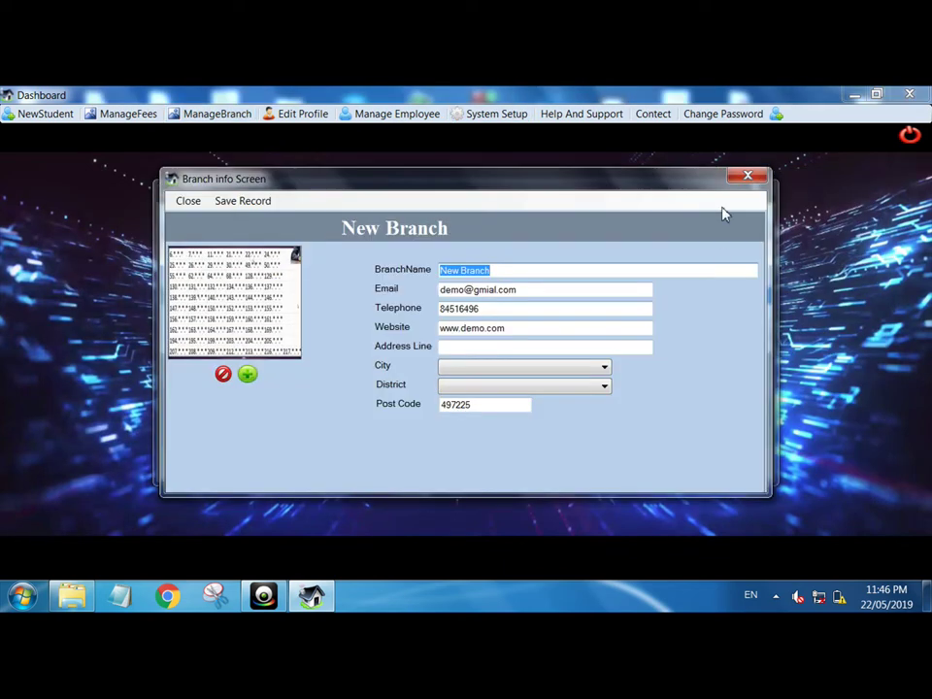
{"action": "left_click", "coordinate": [745, 176]}
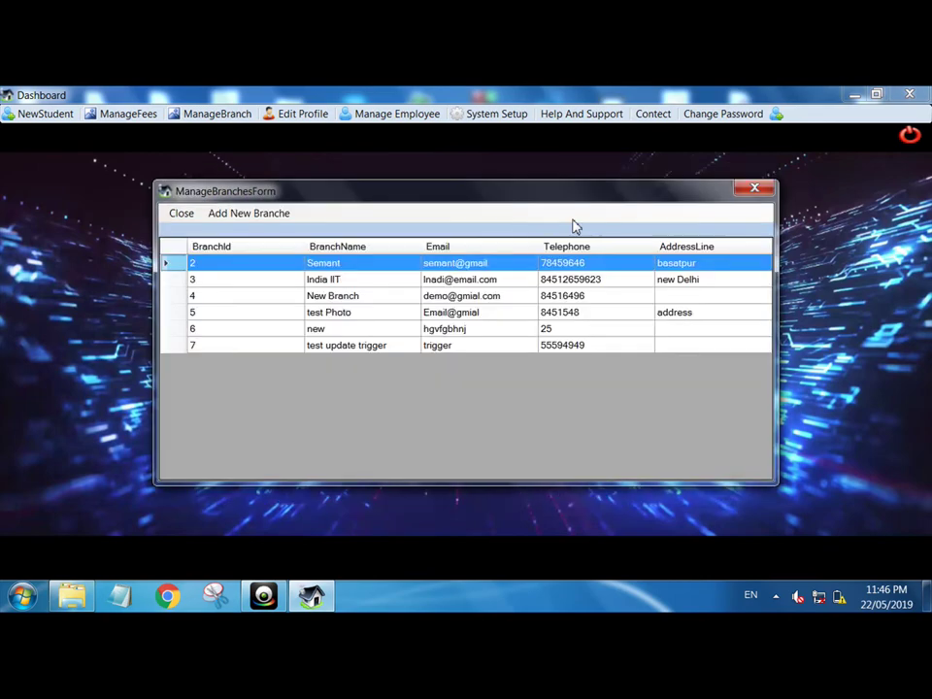
{"action": "double_click", "coordinate": [490, 262]}
{"action": "left_click", "coordinate": [752, 176]}
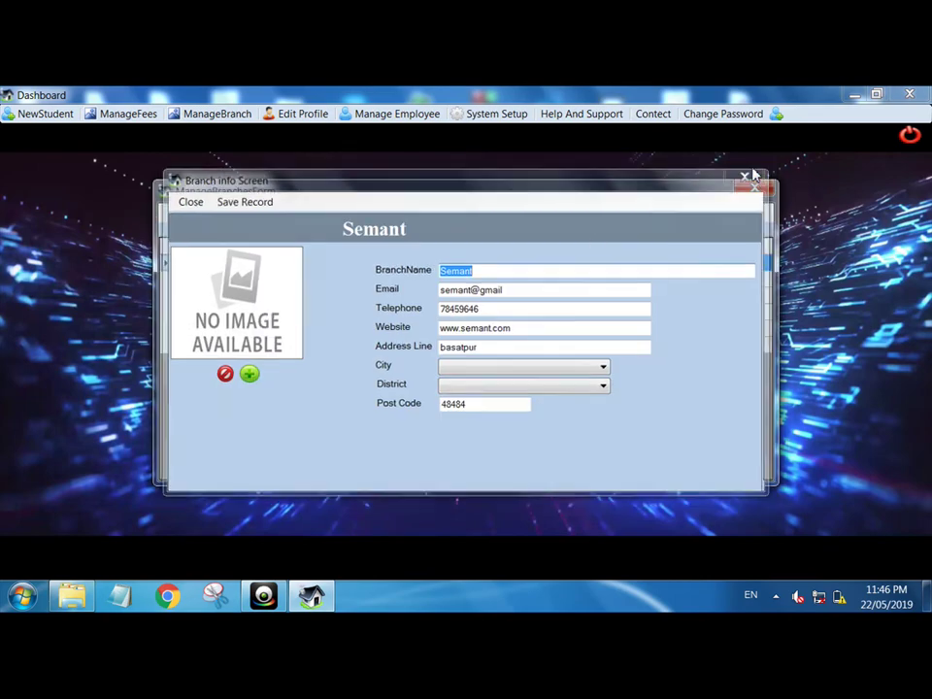
{"action": "left_click", "coordinate": [758, 189]}
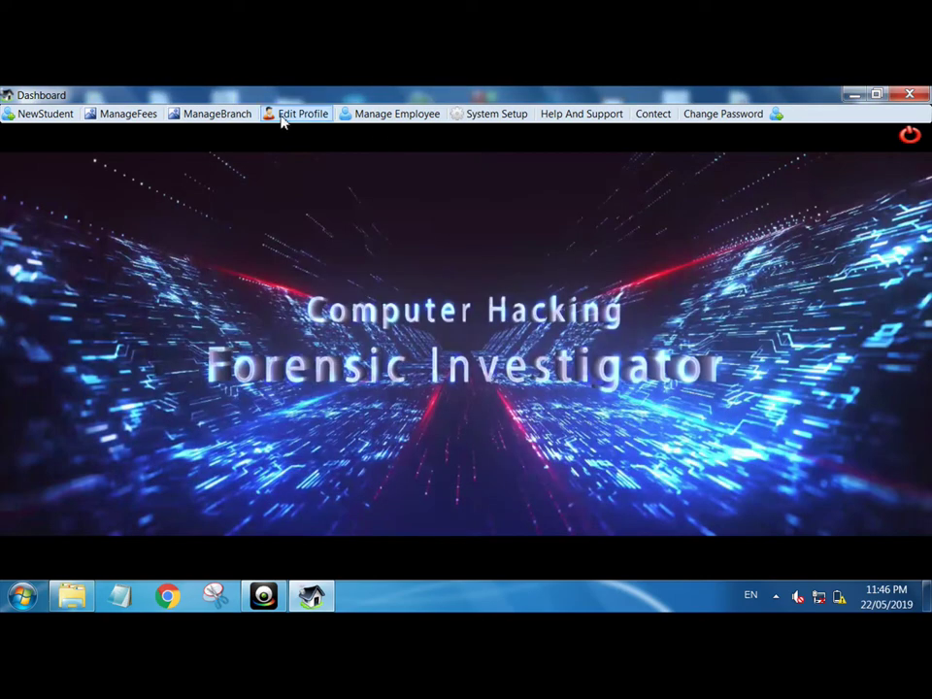
- Open the organisation profile for editing, keeping the session at 2018-19
{"action": "left_click", "coordinate": [292, 114]}
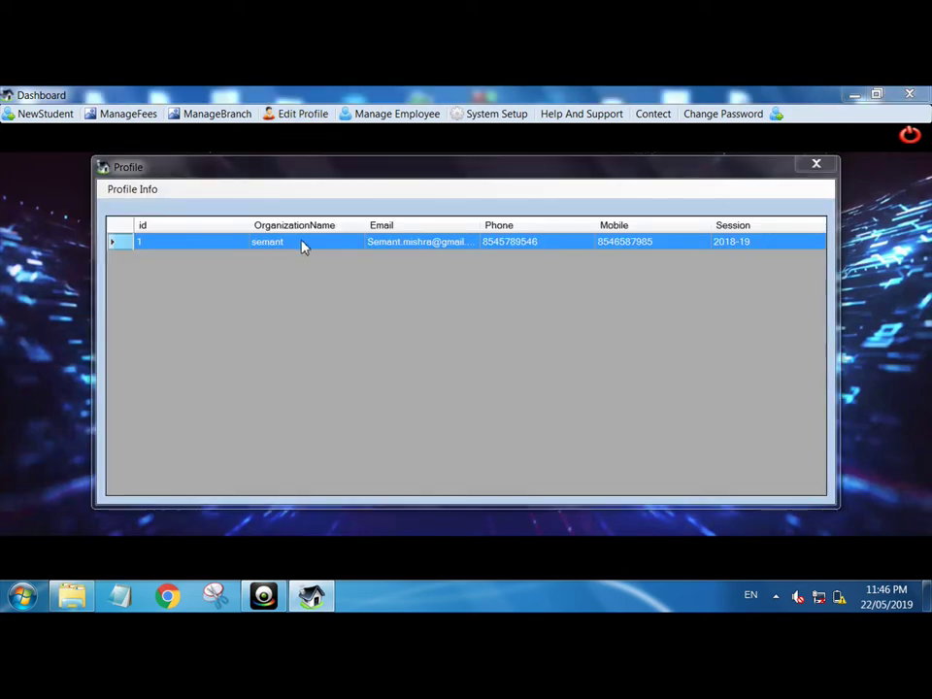
{"action": "double_click", "coordinate": [301, 247]}
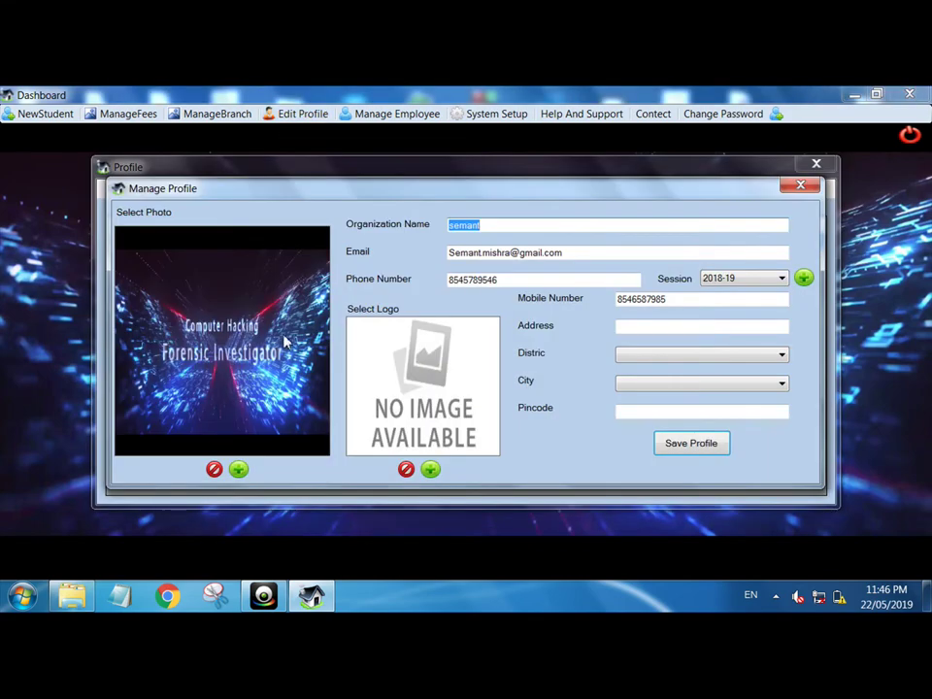
{"action": "left_click", "coordinate": [729, 279]}
{"action": "left_click", "coordinate": [728, 285]}
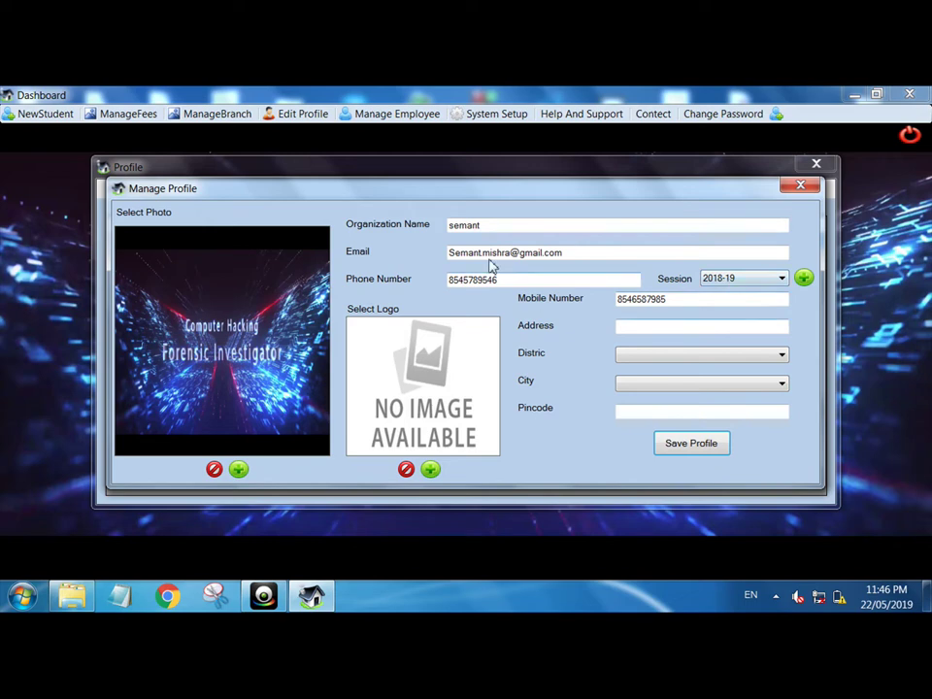
{"action": "left_click", "coordinate": [279, 342]}
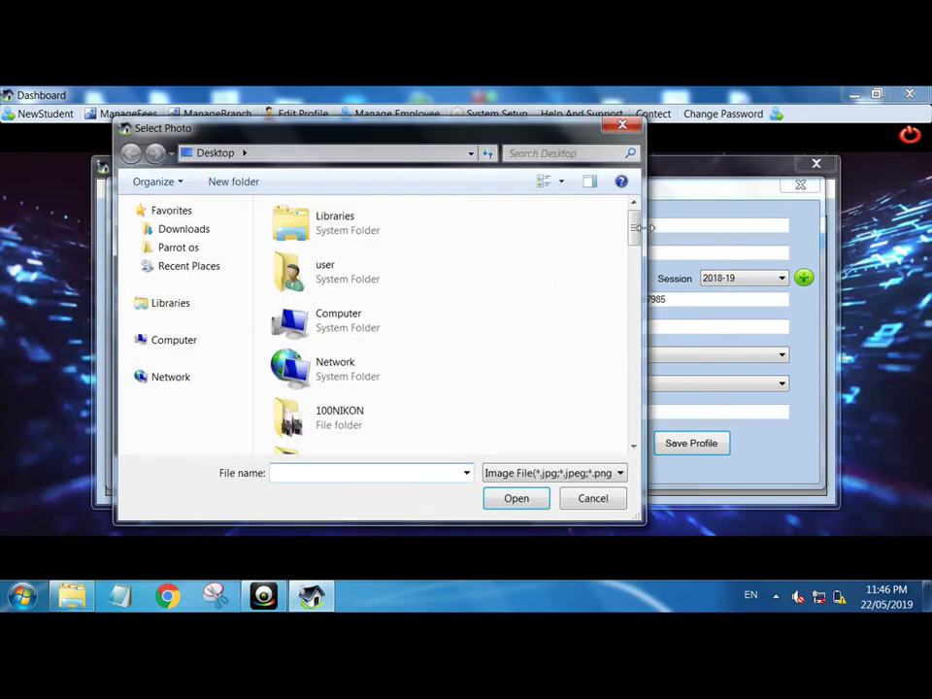
{"action": "left_click", "coordinate": [590, 497]}
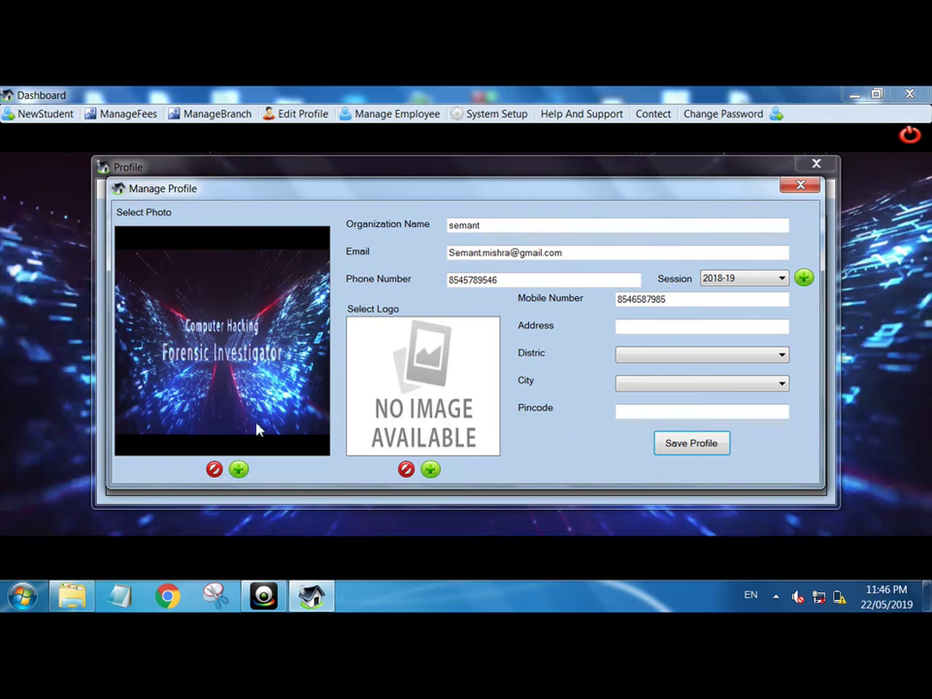
- Remove the profile photo, save the profile, and close the profile windows
{"action": "left_click", "coordinate": [214, 470]}
{"action": "left_click", "coordinate": [701, 446]}
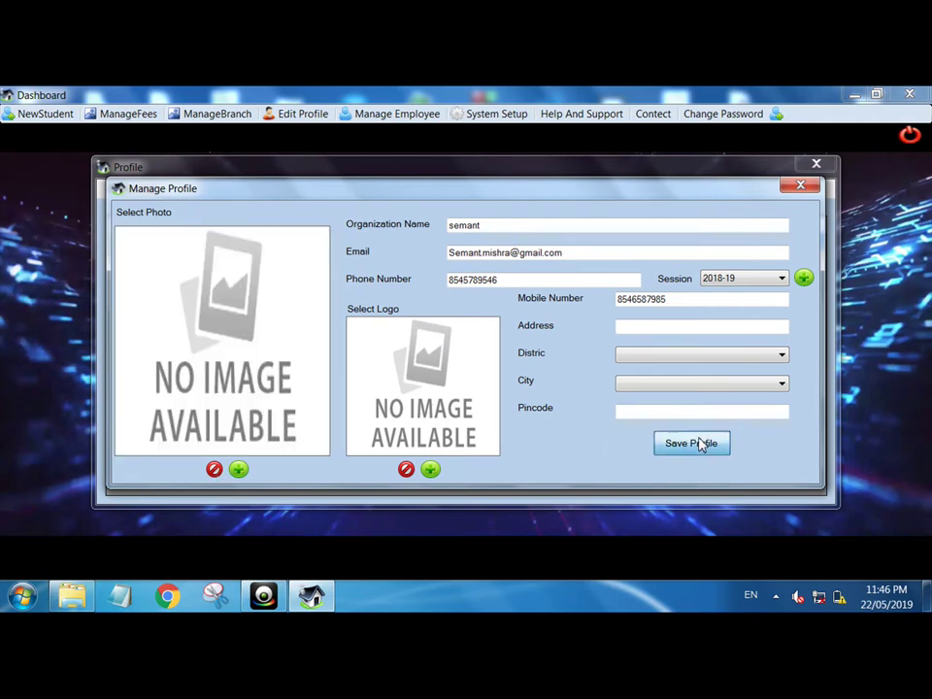
{"action": "left_click", "coordinate": [529, 401]}
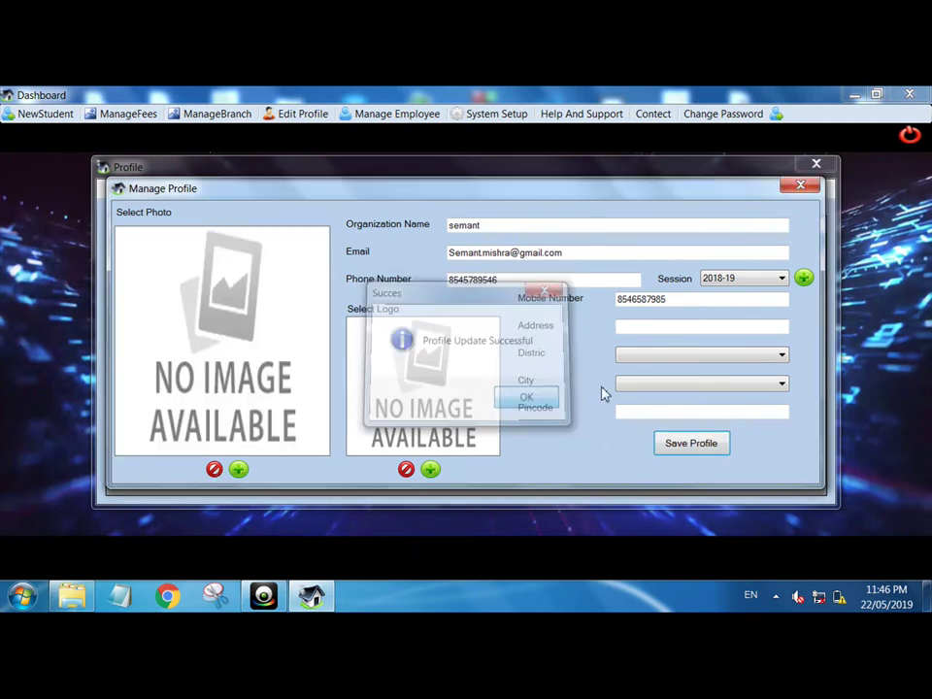
{"action": "left_click", "coordinate": [801, 184]}
{"action": "left_click", "coordinate": [818, 168]}
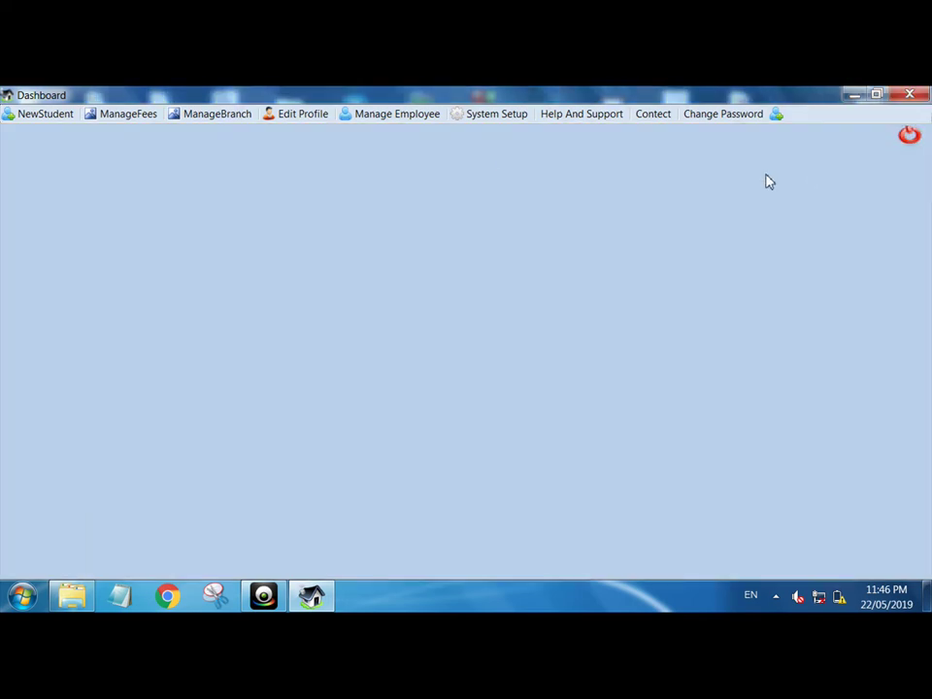
- Set cyber.png as the organisation profile photo, save the profile, and close its windows
{"action": "left_click", "coordinate": [305, 115]}
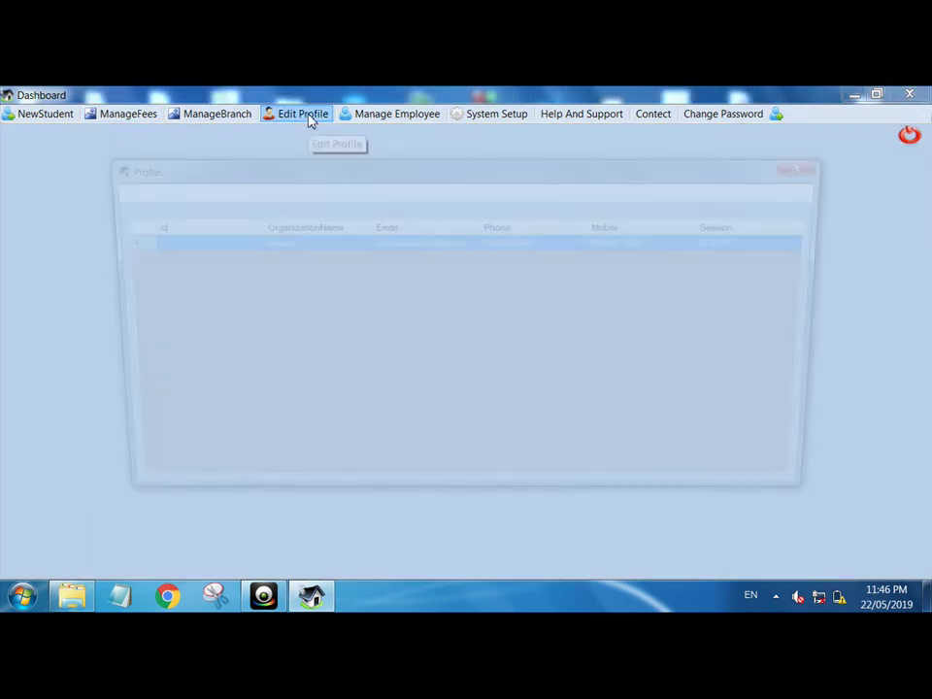
{"action": "double_click", "coordinate": [320, 248]}
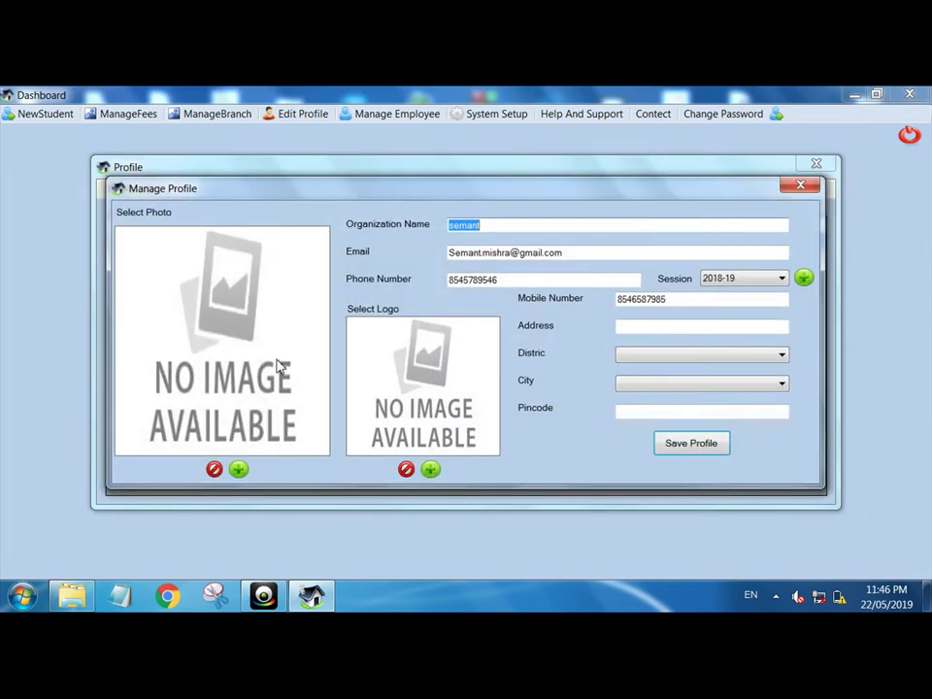
{"action": "left_click", "coordinate": [436, 382]}
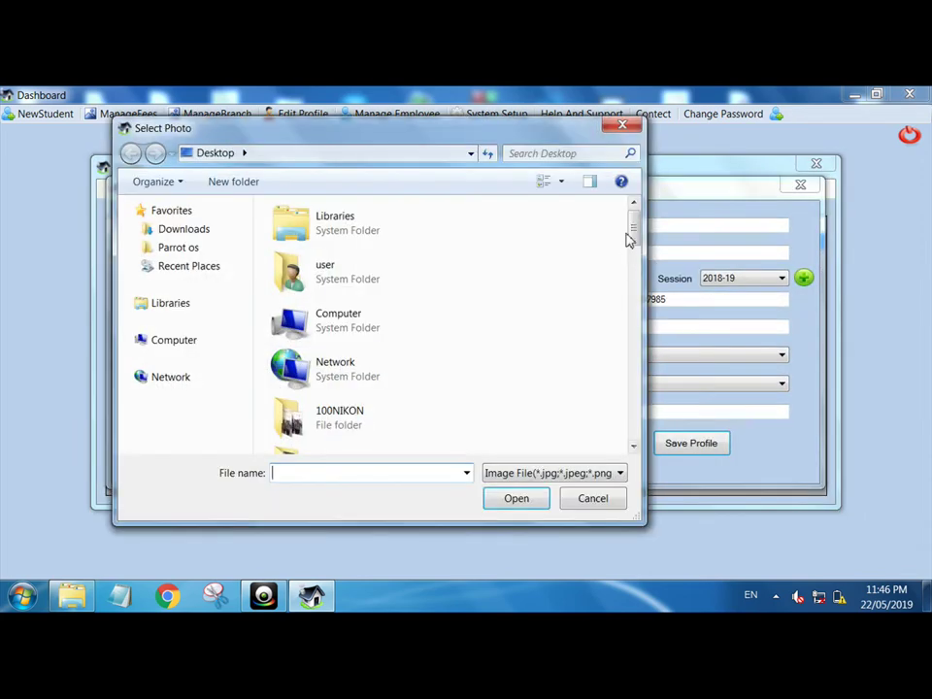
{"action": "left_click_drag", "start_coordinate": [635, 242], "coordinate": [634, 427]}
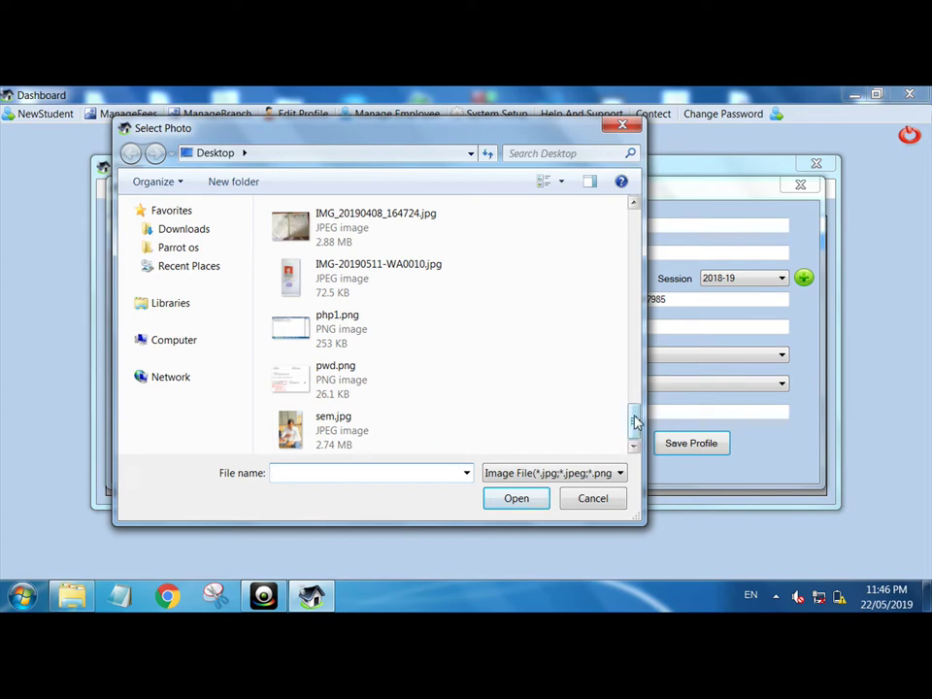
{"action": "left_click_drag", "start_coordinate": [636, 421], "coordinate": [631, 384]}
{"action": "double_click", "coordinate": [380, 388]}
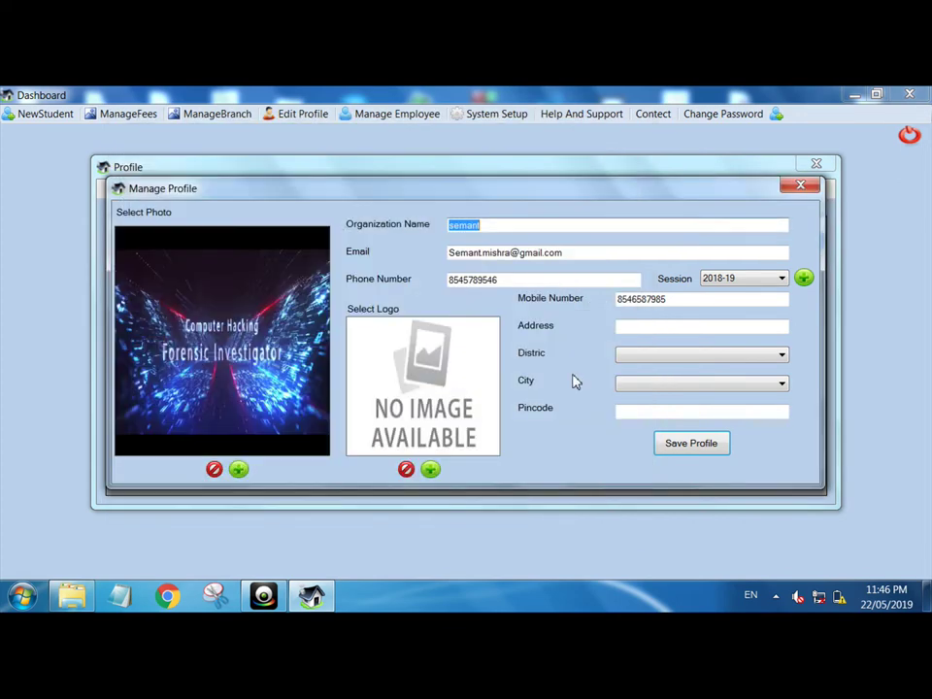
{"action": "left_click", "coordinate": [671, 447]}
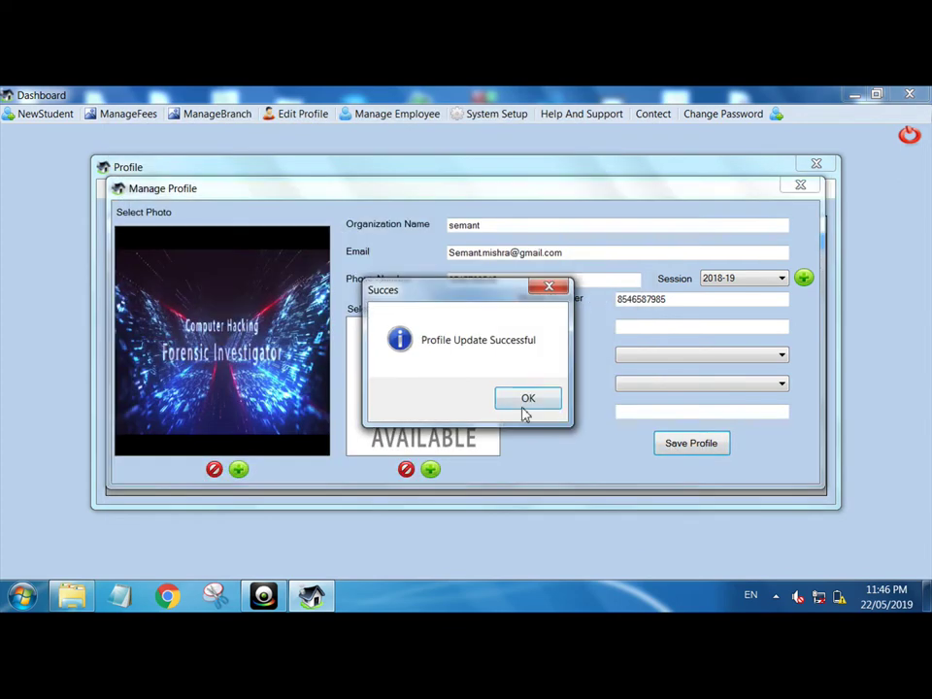
{"action": "left_click", "coordinate": [525, 409]}
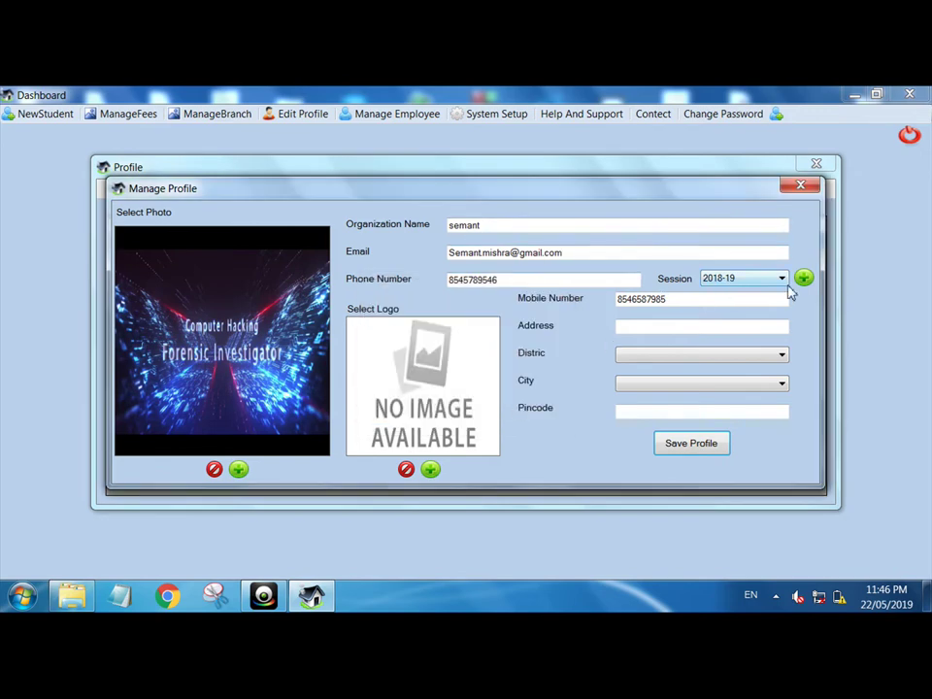
{"action": "left_click", "coordinate": [797, 187]}
{"action": "left_click", "coordinate": [817, 167]}
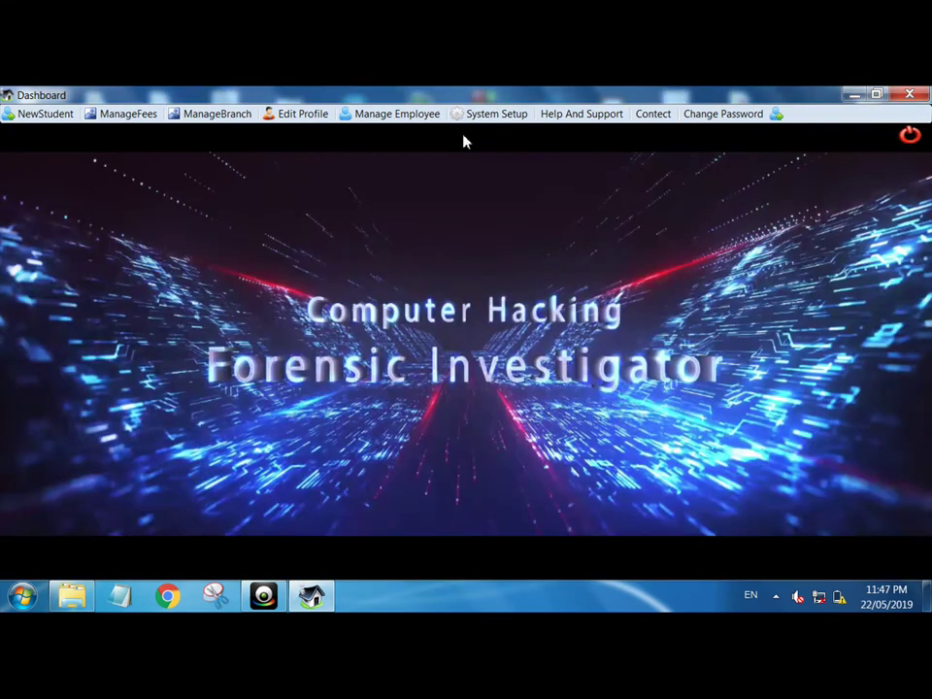
- Open the Aadimn employee record and look through its qualifications, previous employment and leaving comments tabs
{"action": "left_click", "coordinate": [423, 120]}
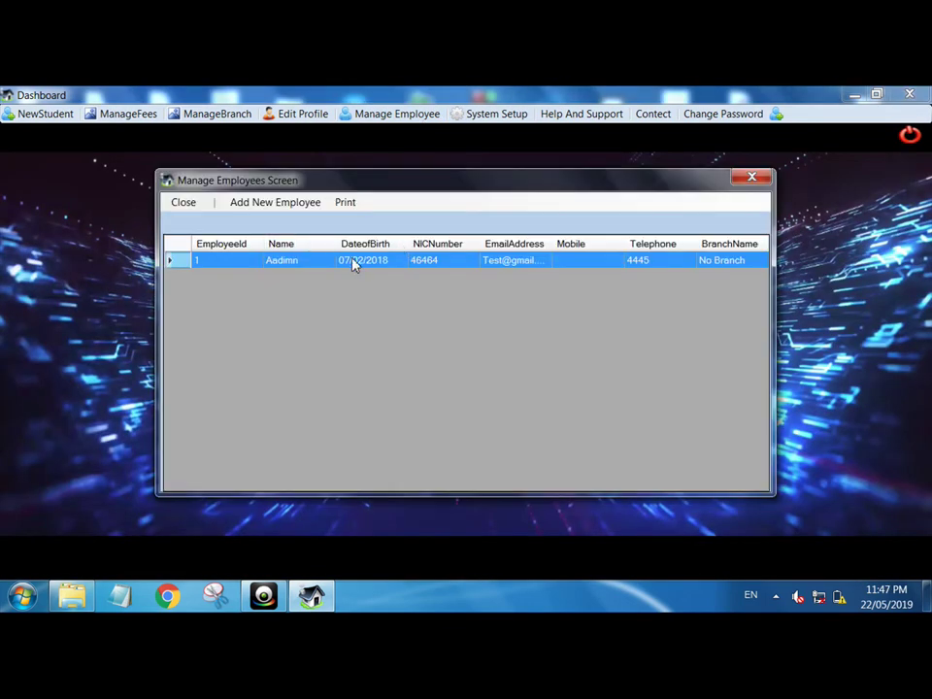
{"action": "double_click", "coordinate": [353, 260]}
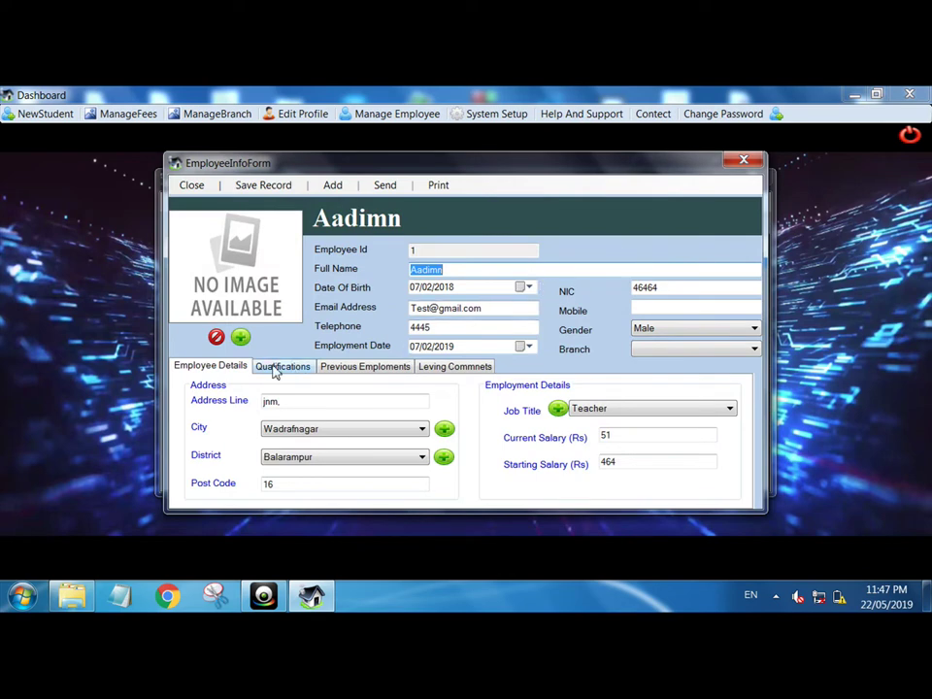
{"action": "left_click", "coordinate": [280, 366]}
{"action": "left_click", "coordinate": [335, 369]}
{"action": "left_click", "coordinate": [450, 369]}
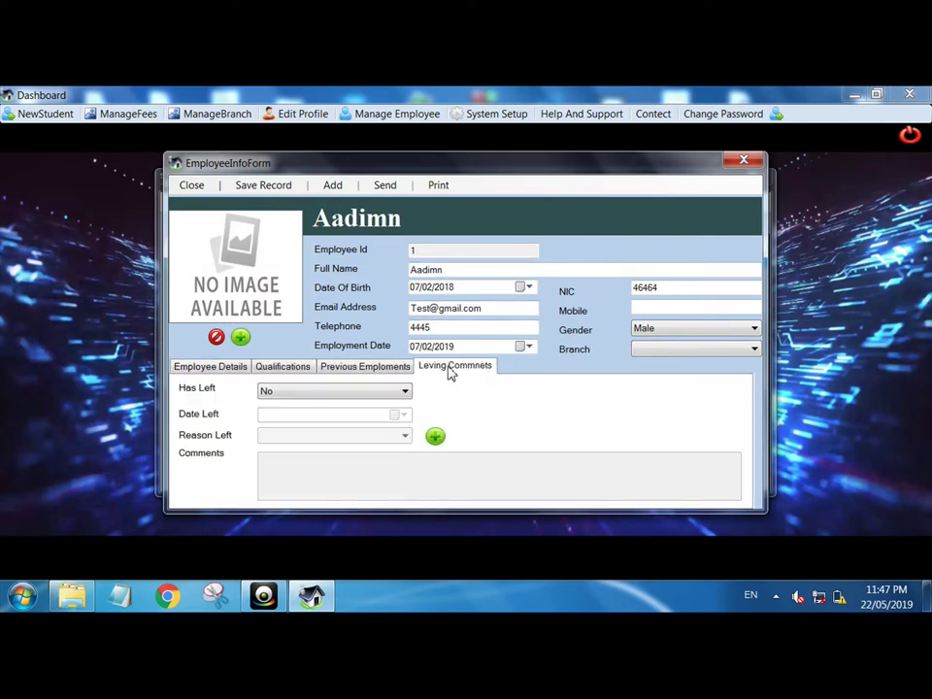
- Load sem.jpg as the employee's photo, update the record, and close the details form
{"action": "left_click", "coordinate": [214, 261]}
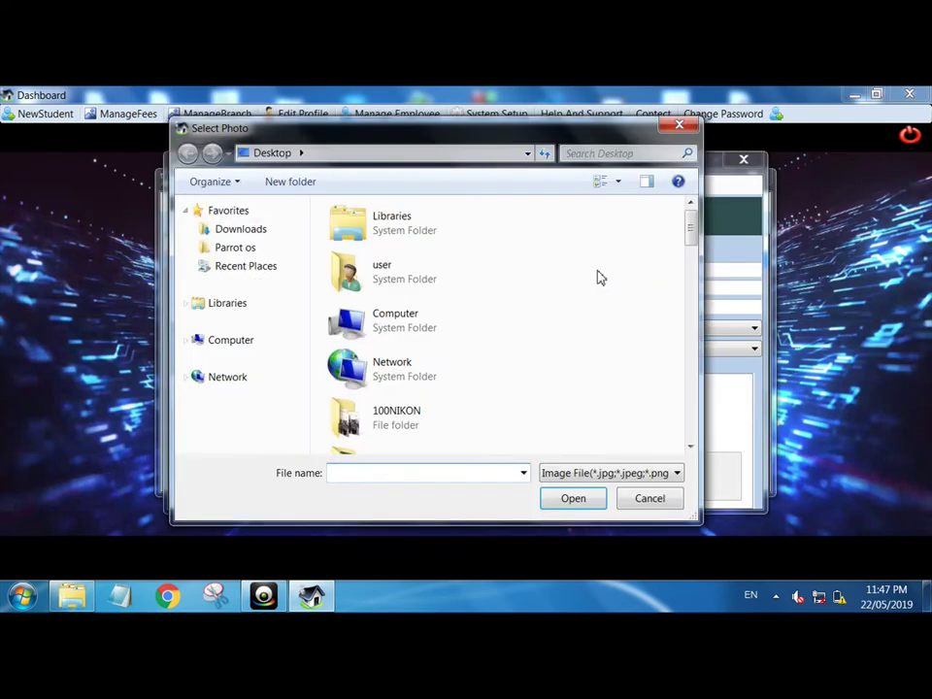
{"action": "left_click_drag", "start_coordinate": [692, 229], "coordinate": [692, 433]}
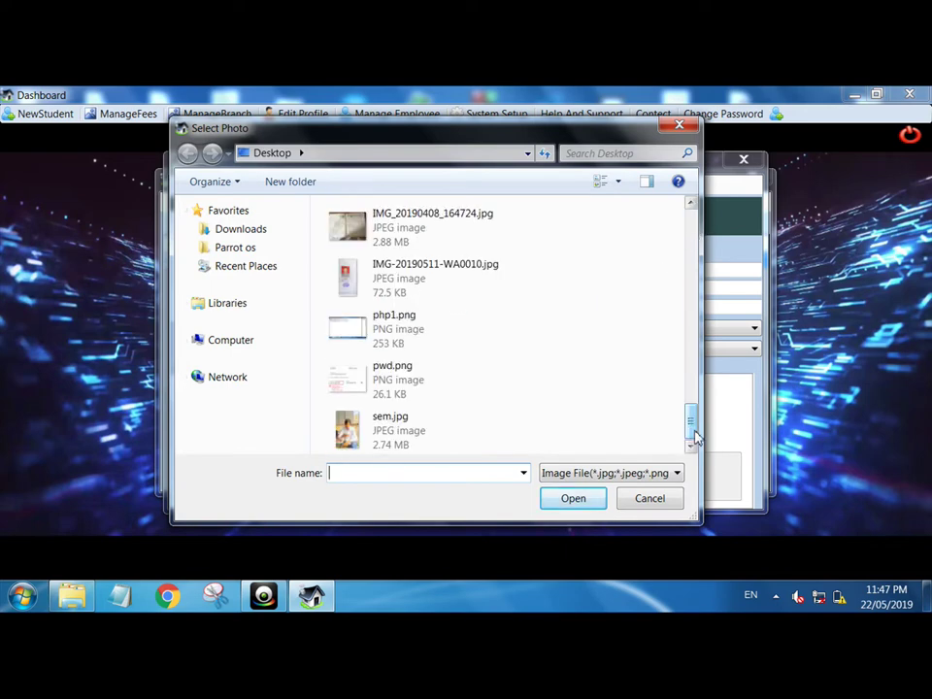
{"action": "left_click", "coordinate": [434, 418]}
{"action": "double_click", "coordinate": [434, 417]}
{"action": "left_click", "coordinate": [271, 187]}
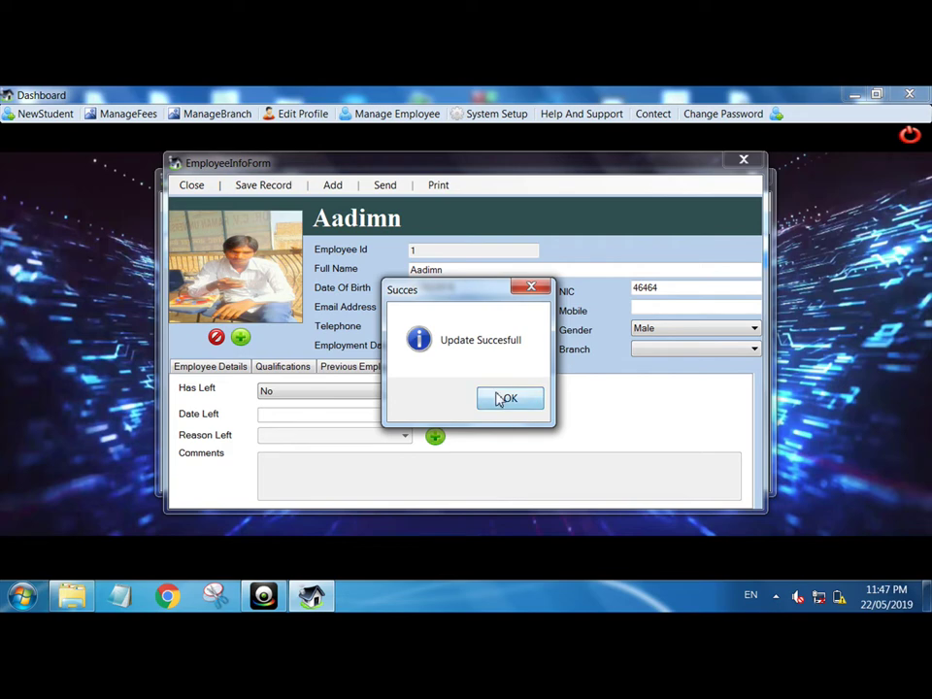
{"action": "left_click", "coordinate": [493, 397]}
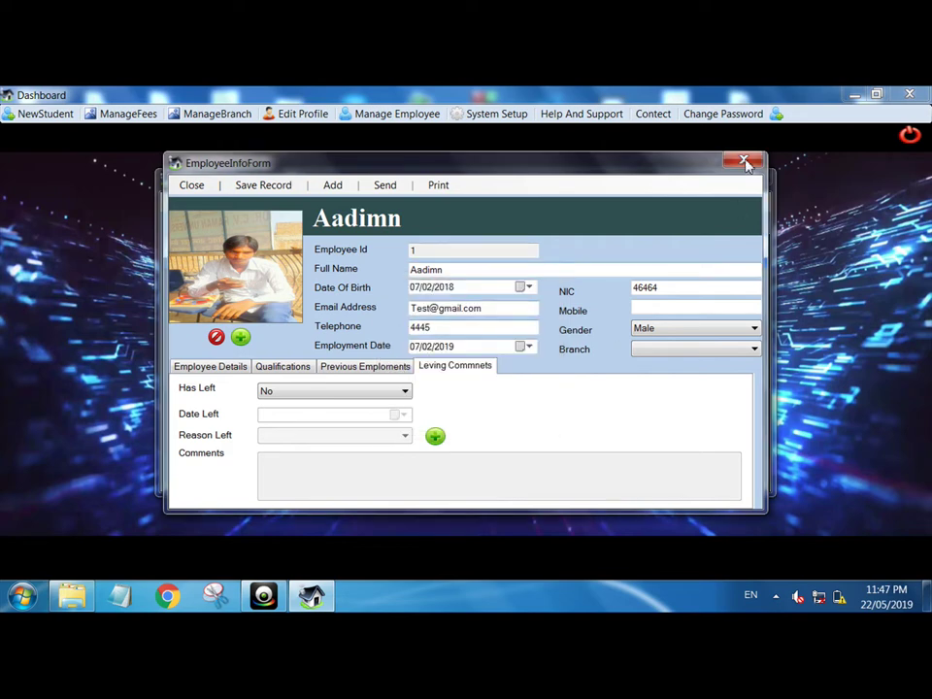
{"action": "left_click", "coordinate": [744, 160]}
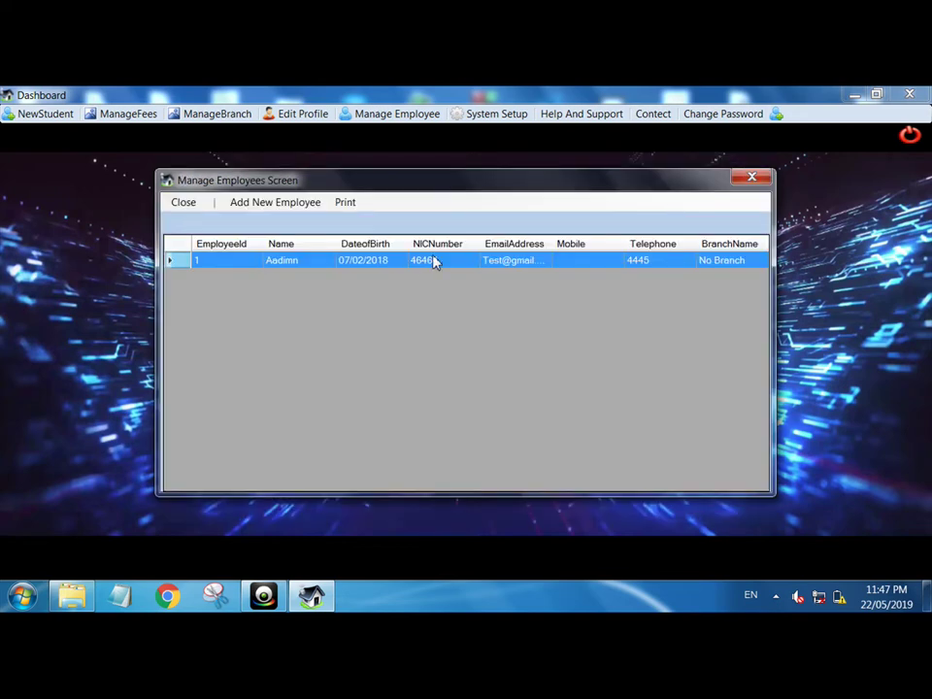
- Try saving a blank new employee record and dismiss the missing full name error
{"action": "left_click", "coordinate": [297, 208]}
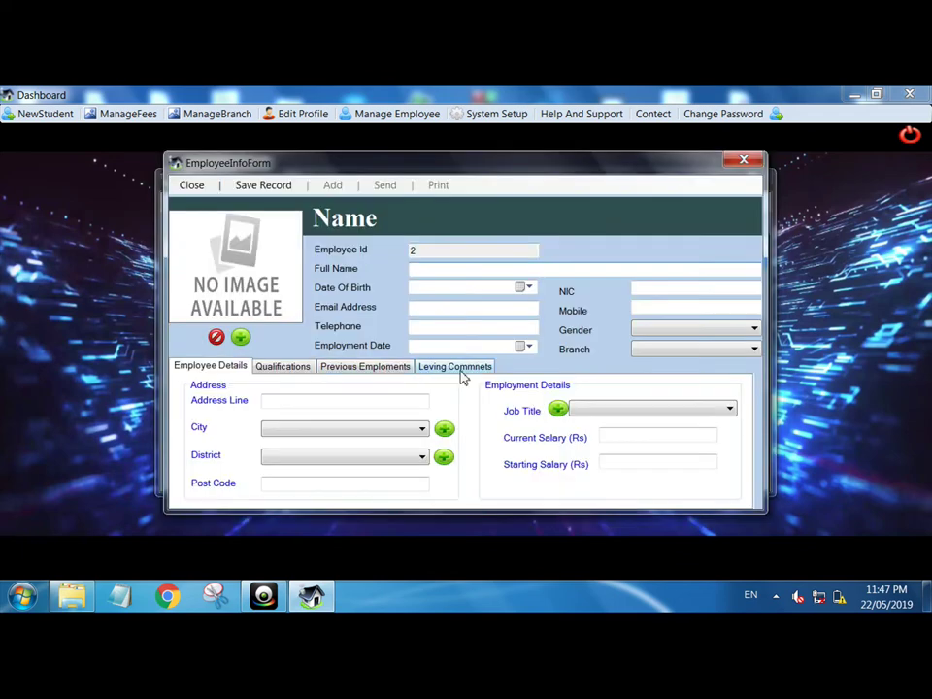
{"action": "left_click", "coordinate": [284, 187]}
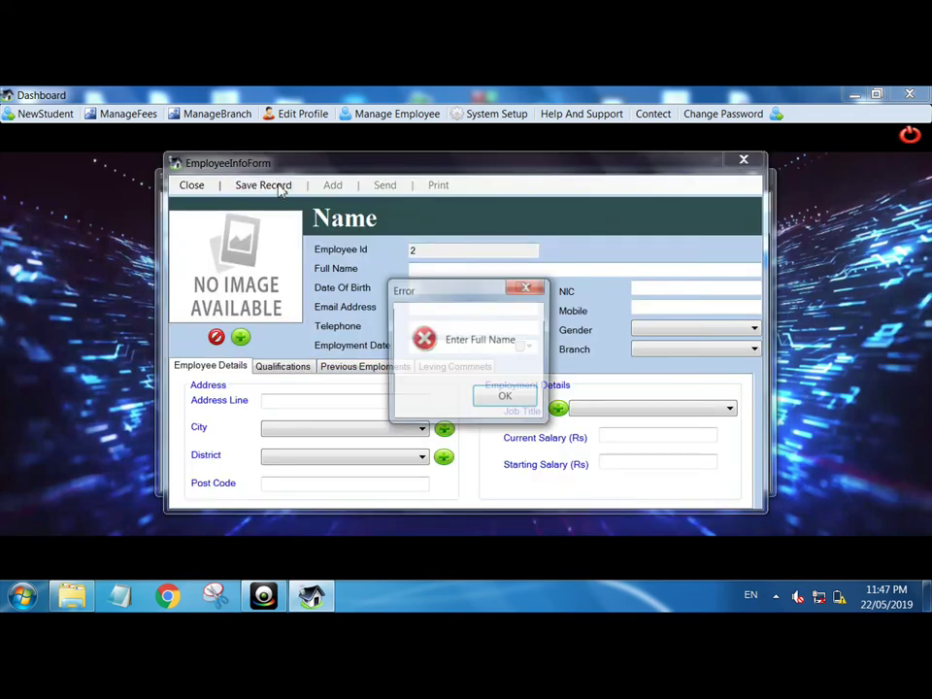
{"action": "left_click", "coordinate": [507, 397]}
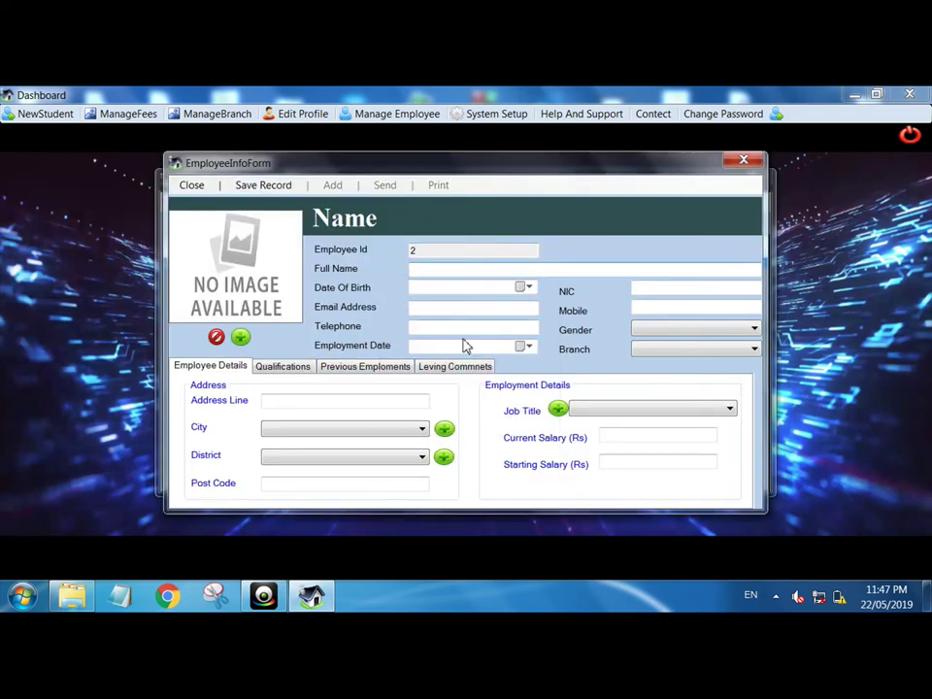
- Set the new employee's has-left option to Yes then back to No, and close both employee forms
{"action": "left_click", "coordinate": [442, 368]}
{"action": "left_click", "coordinate": [380, 391]}
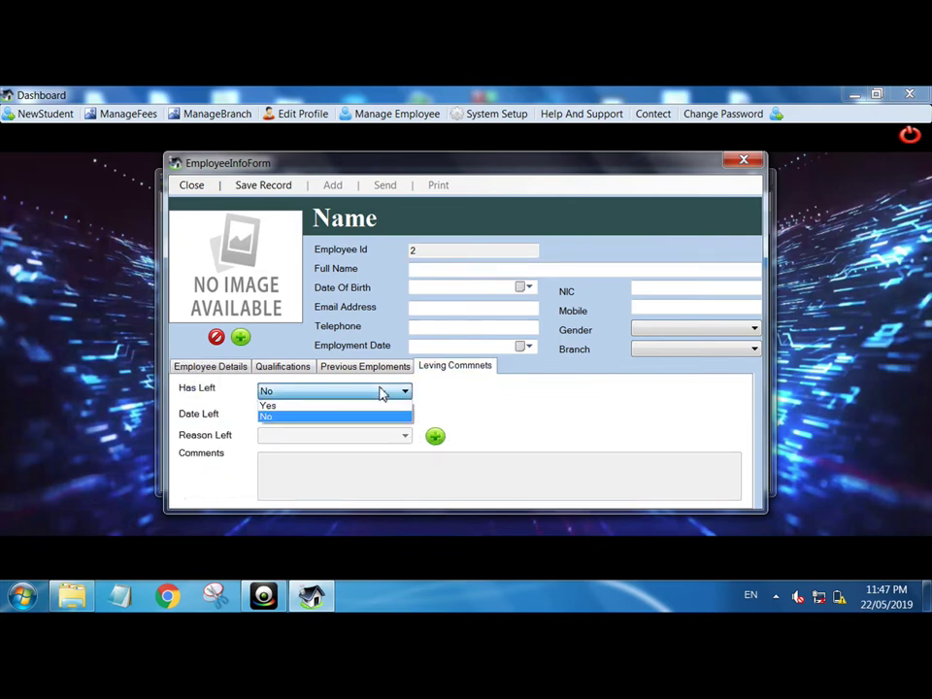
{"action": "left_click", "coordinate": [317, 406]}
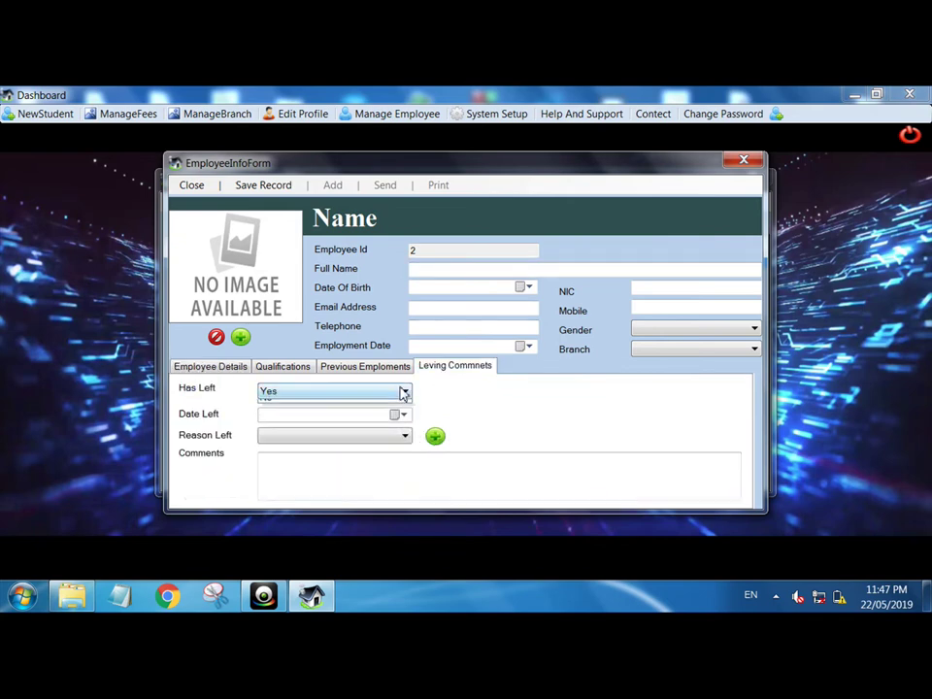
{"action": "left_click", "coordinate": [404, 391]}
{"action": "left_click", "coordinate": [297, 417]}
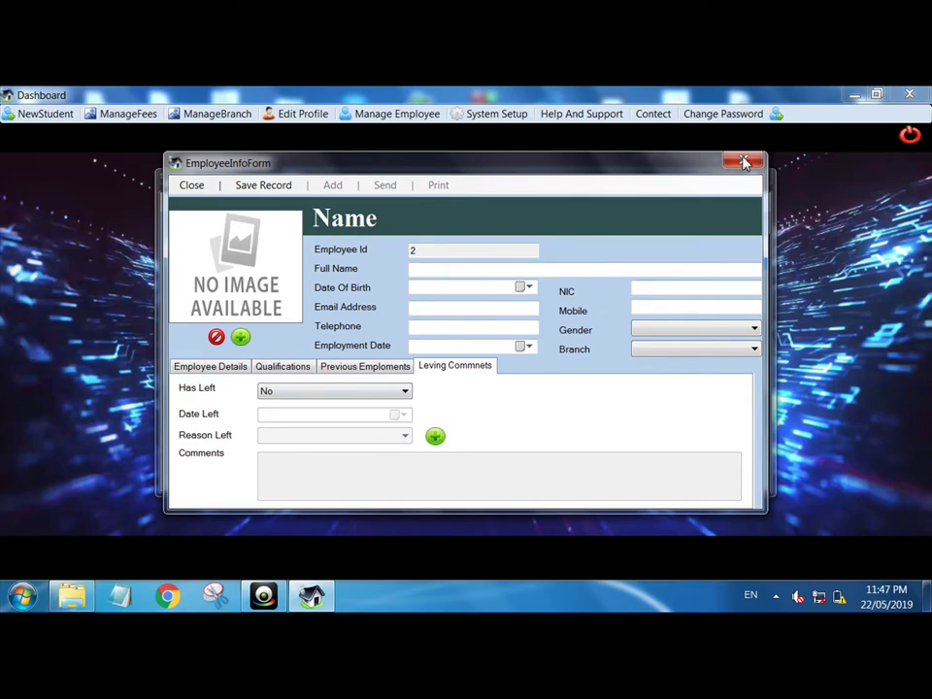
{"action": "left_click", "coordinate": [743, 162]}
{"action": "left_click", "coordinate": [747, 176]}
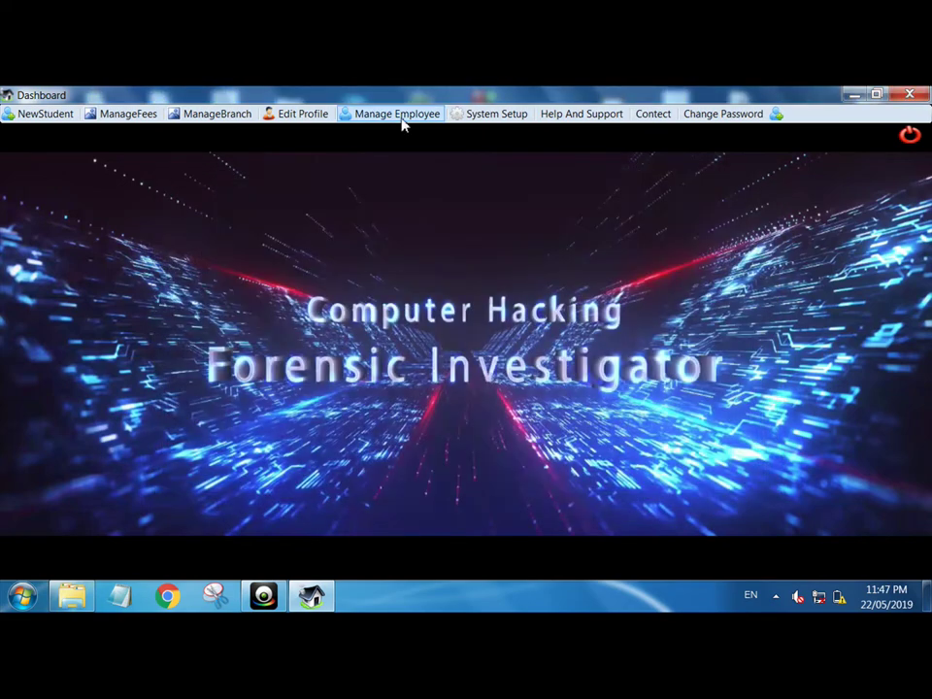
- Add Sarguja as a new district in system setup and confirm it appears in the list
{"action": "left_click", "coordinate": [512, 117]}
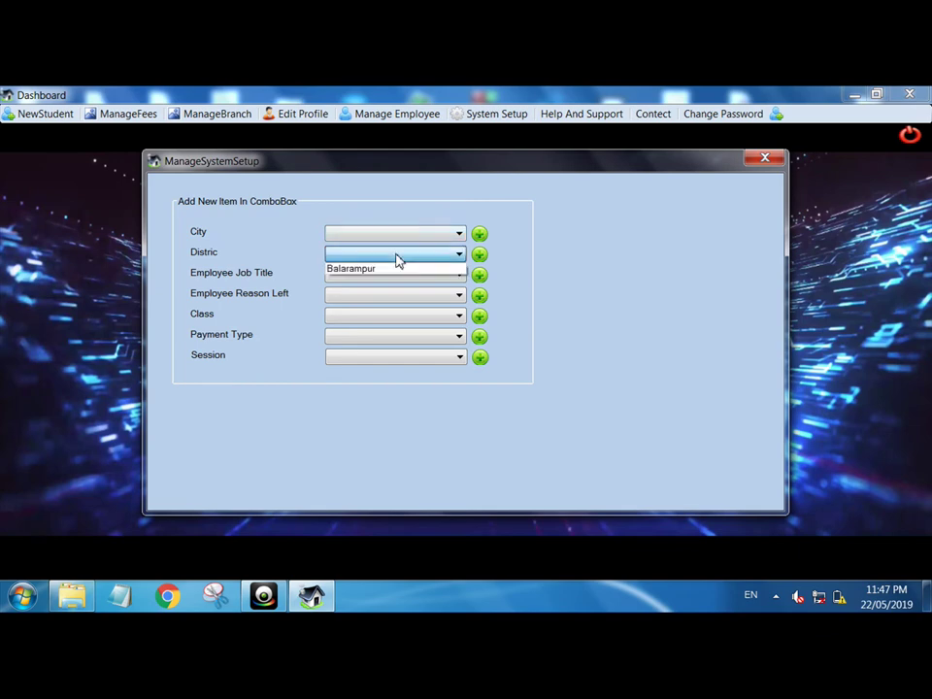
{"action": "left_click", "coordinate": [479, 255]}
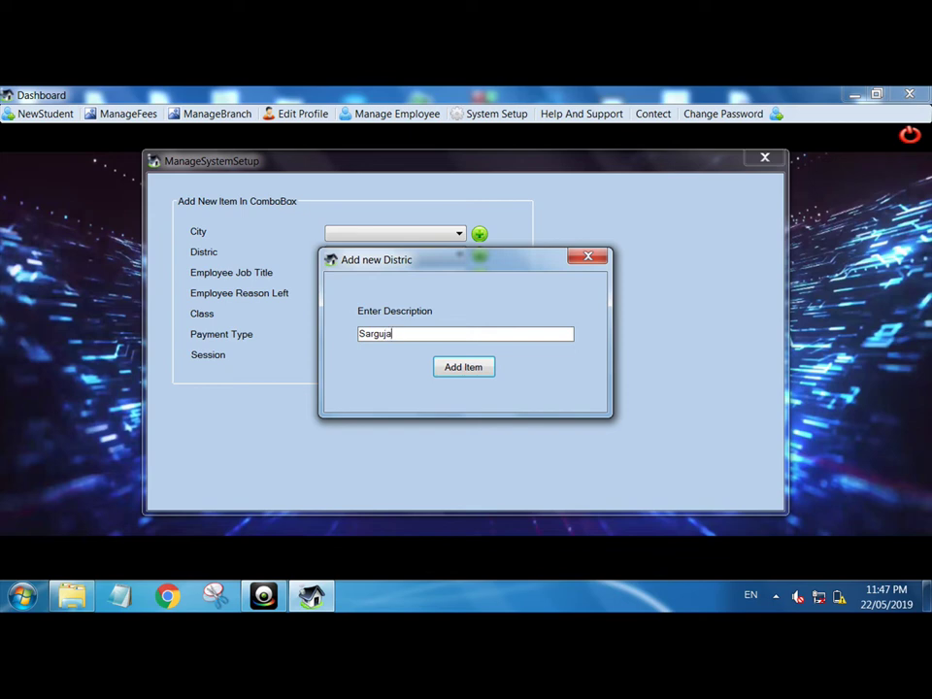
{"action": "left_click", "coordinate": [454, 364]}
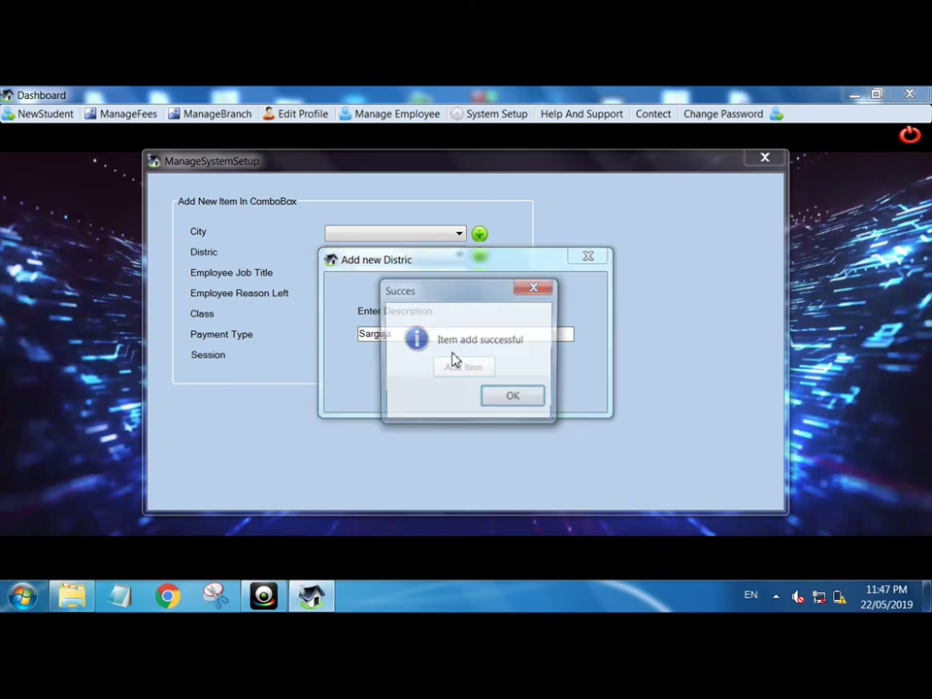
{"action": "left_click", "coordinate": [511, 399]}
{"action": "left_click", "coordinate": [411, 254]}
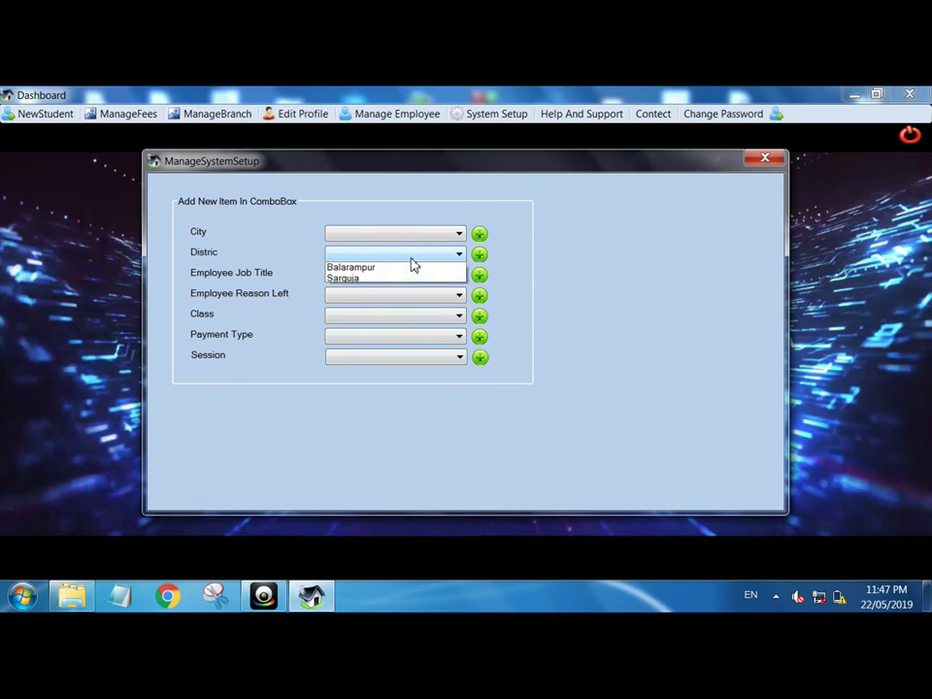
{"action": "left_click", "coordinate": [353, 256]}
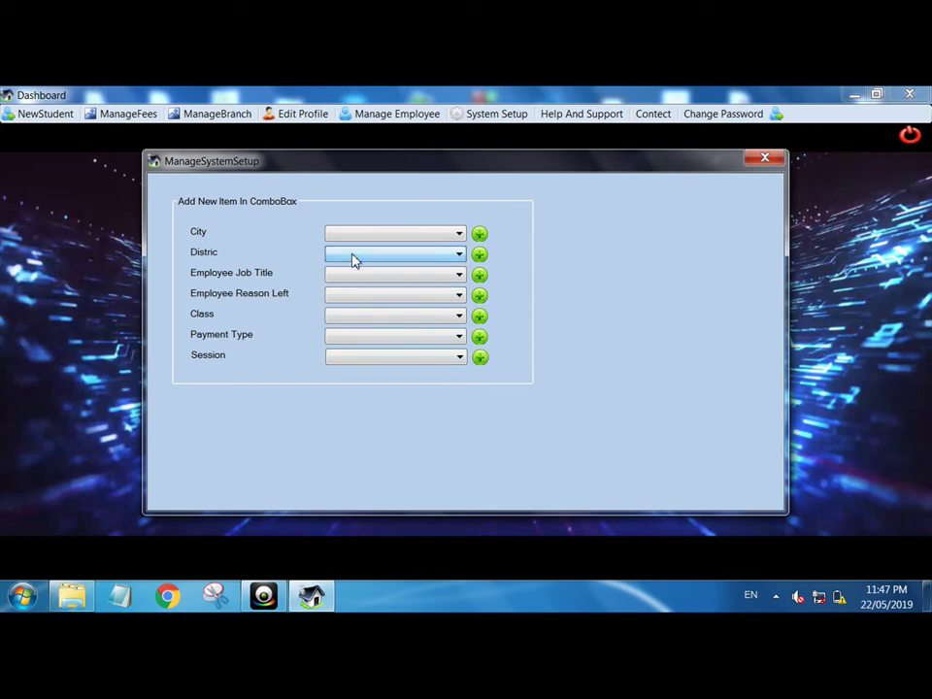
- Add 2019-20 as a new session, check it in the session list, and close system setup
{"action": "left_click", "coordinate": [396, 359]}
{"action": "left_click", "coordinate": [479, 360]}
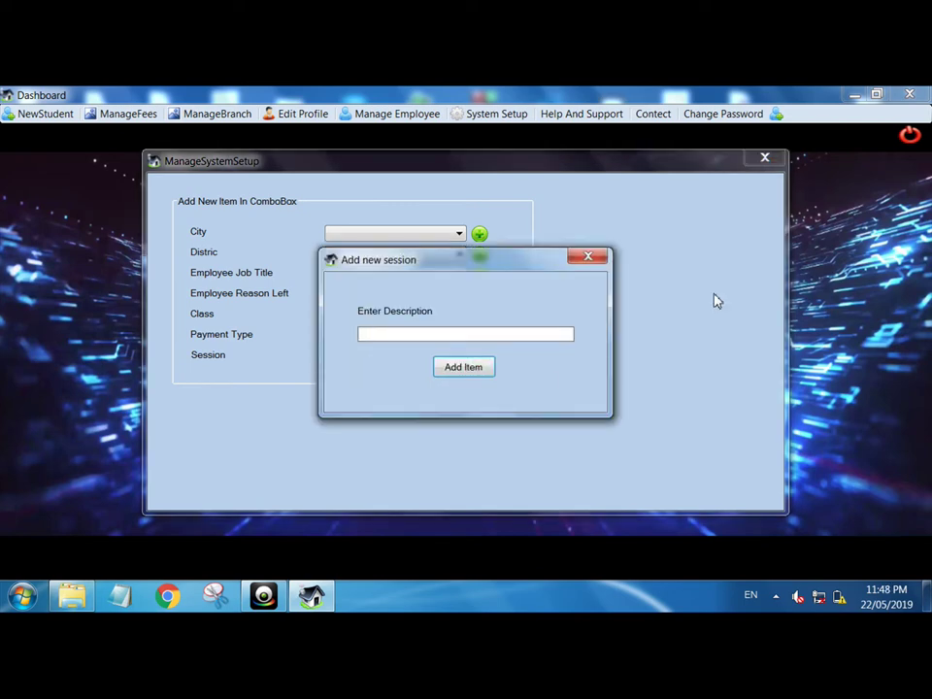
{"action": "left_click", "coordinate": [589, 256]}
{"action": "left_click", "coordinate": [421, 360]}
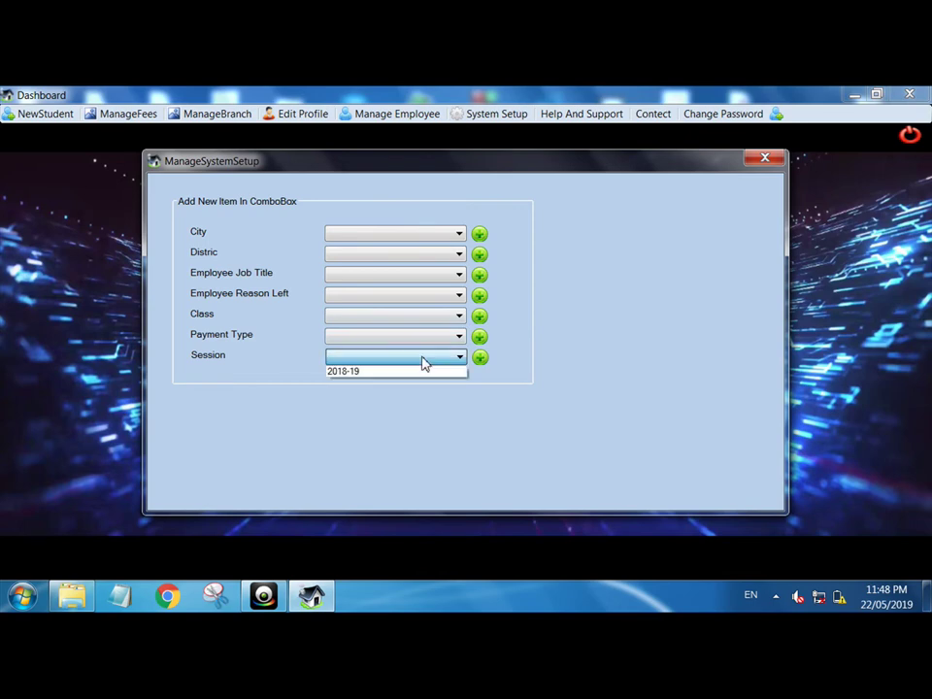
{"action": "left_click", "coordinate": [423, 359]}
{"action": "left_click", "coordinate": [480, 357]}
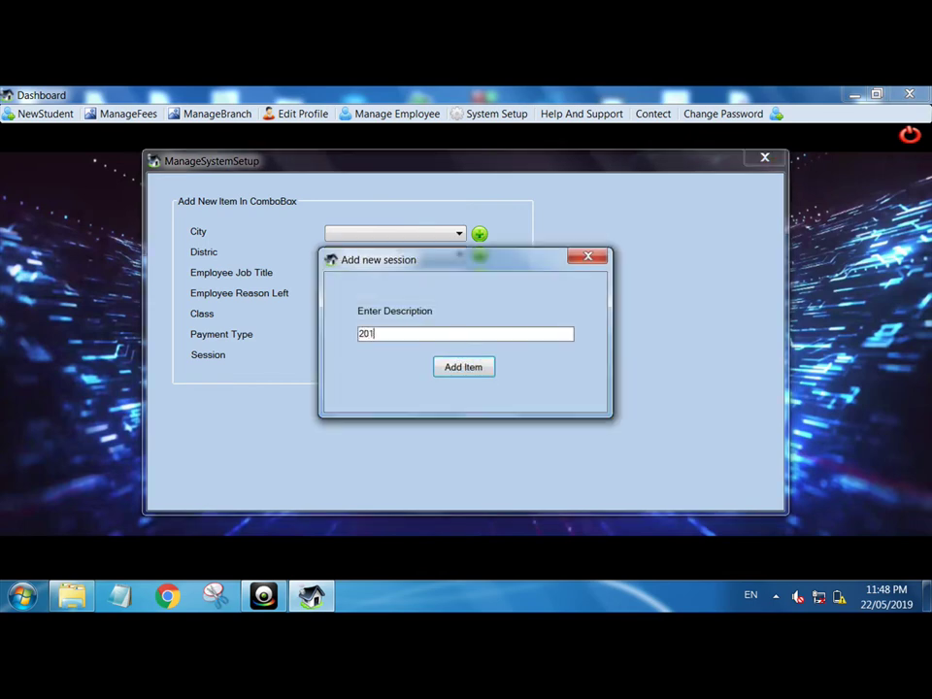
{"action": "type", "text": "2019-20"}
{"action": "key", "text": "Return"}
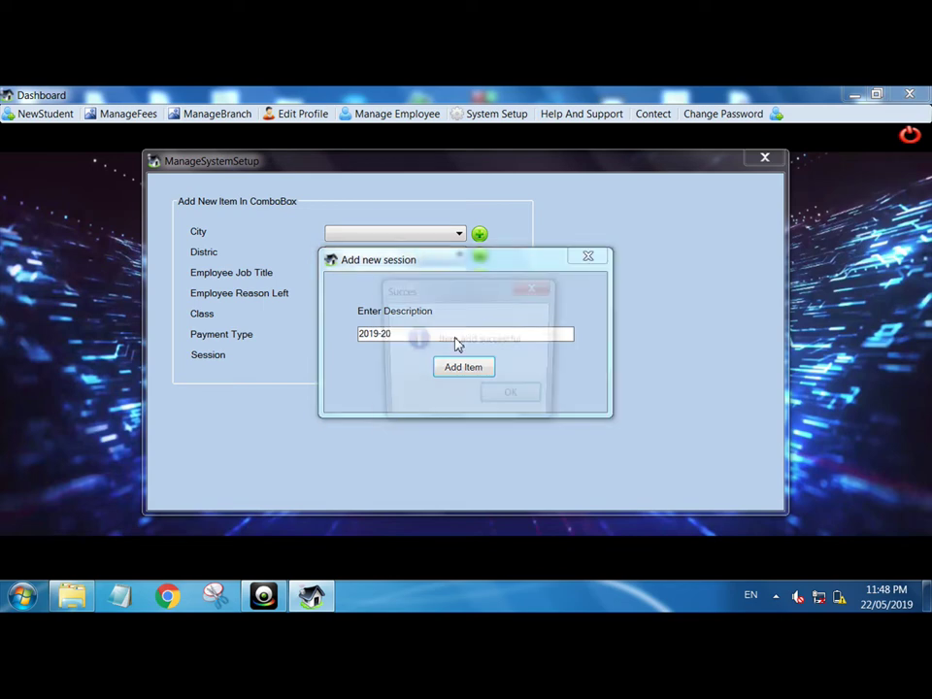
{"action": "key", "text": "Return"}
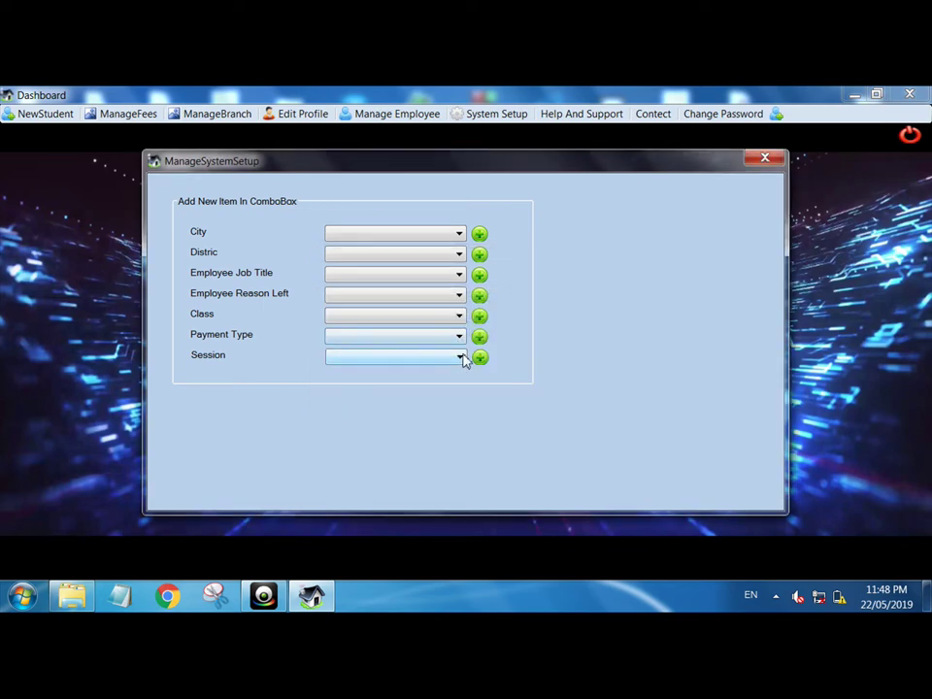
{"action": "left_click", "coordinate": [462, 357]}
{"action": "left_click", "coordinate": [743, 248]}
{"action": "left_click", "coordinate": [761, 160]}
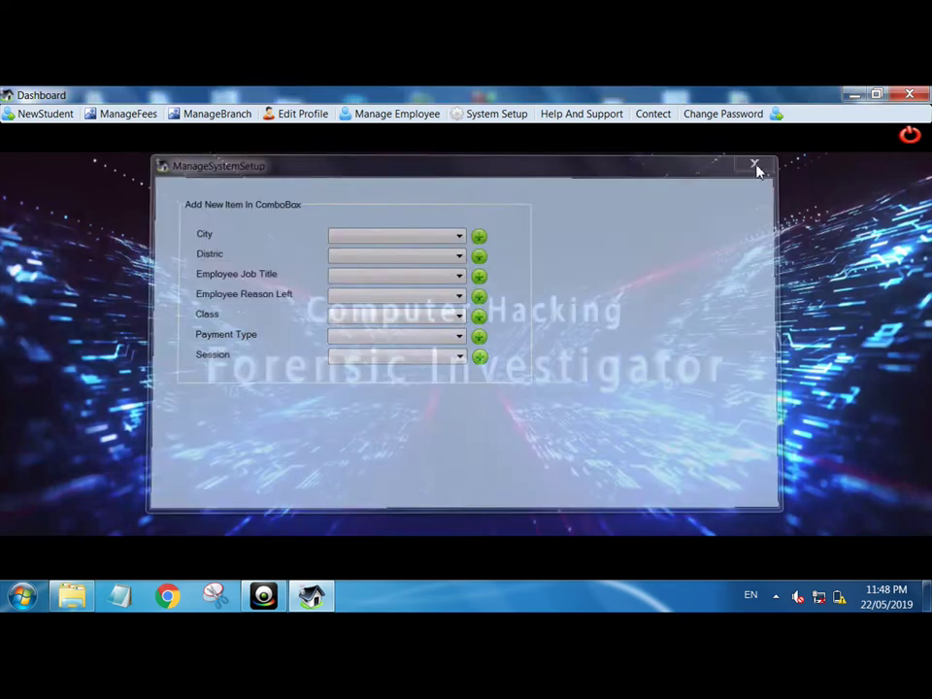
- View the help and support information and the password change form, closing both unchanged
{"action": "left_click", "coordinate": [579, 115]}
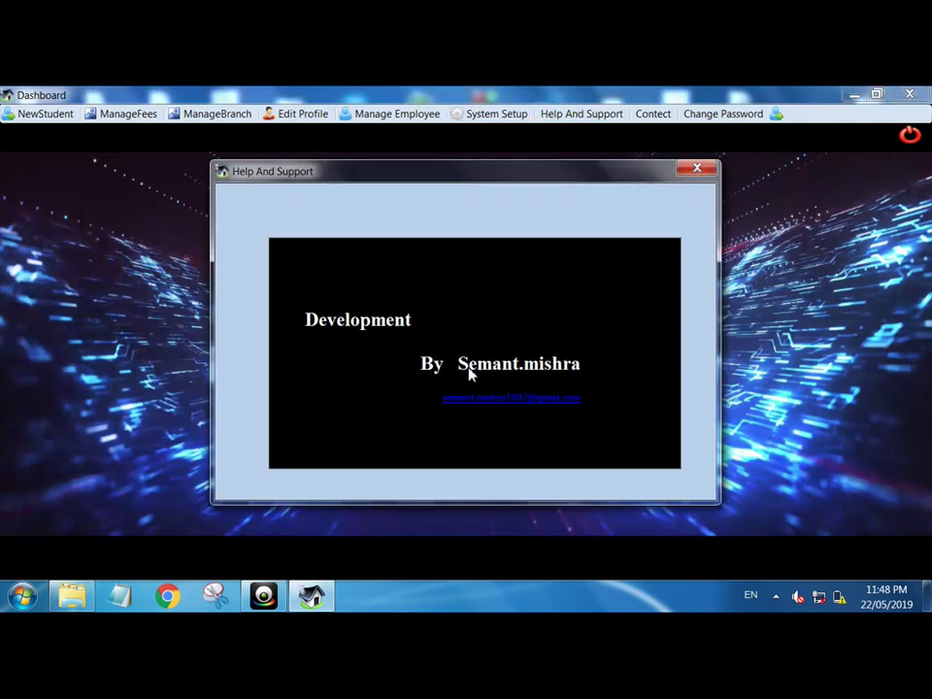
{"action": "left_click", "coordinate": [697, 168]}
{"action": "left_click", "coordinate": [723, 114]}
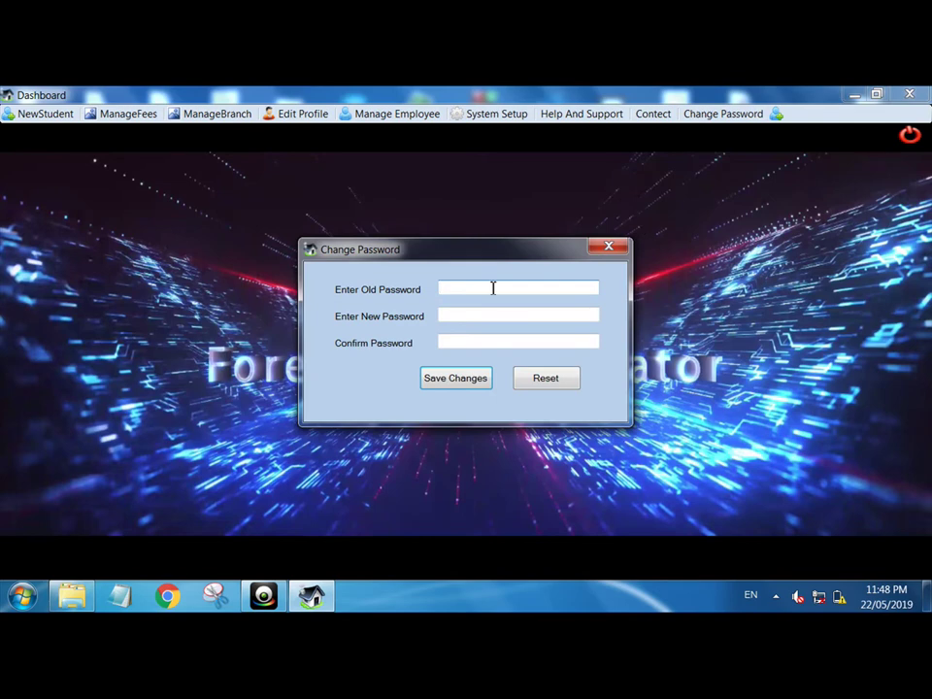
{"action": "left_click", "coordinate": [607, 246]}
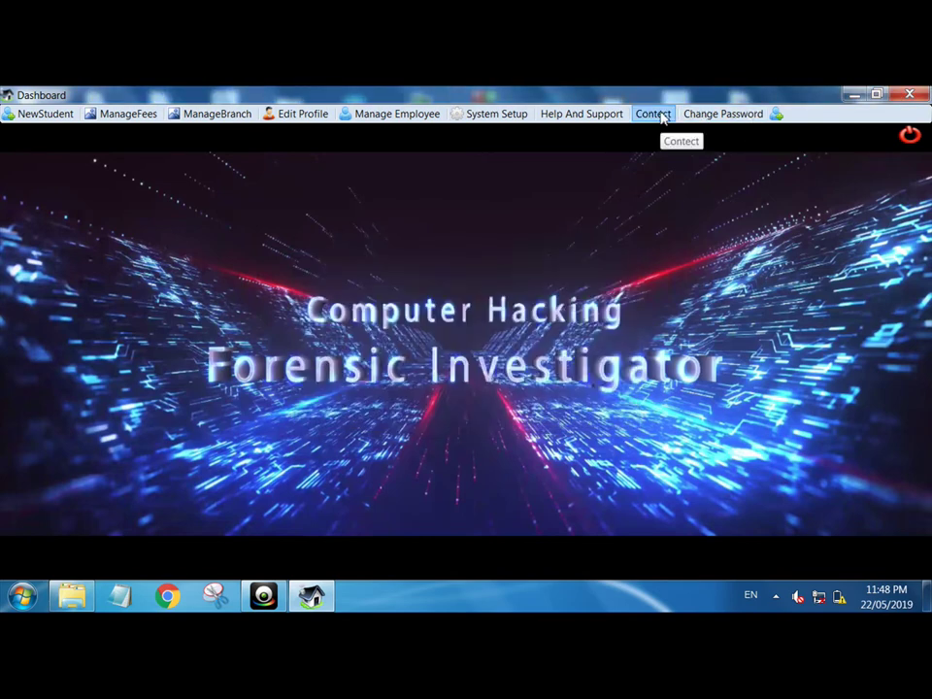
- Show the contacts screen filtered to Other contacts, leaving the new contact form unused
{"action": "left_click", "coordinate": [653, 115]}
{"action": "left_click", "coordinate": [674, 204]}
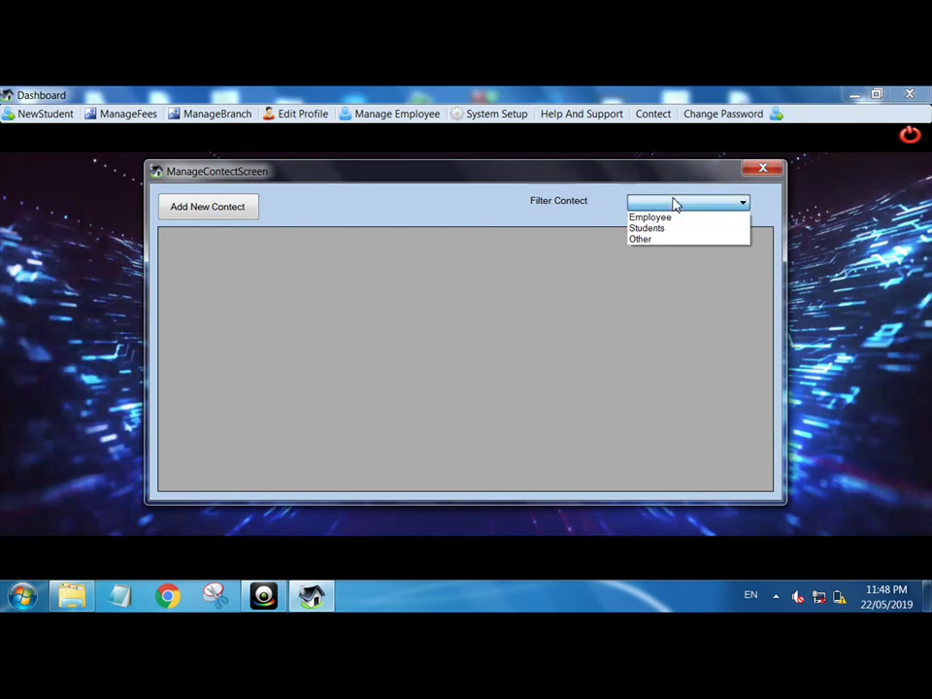
{"action": "key", "text": "Down"}
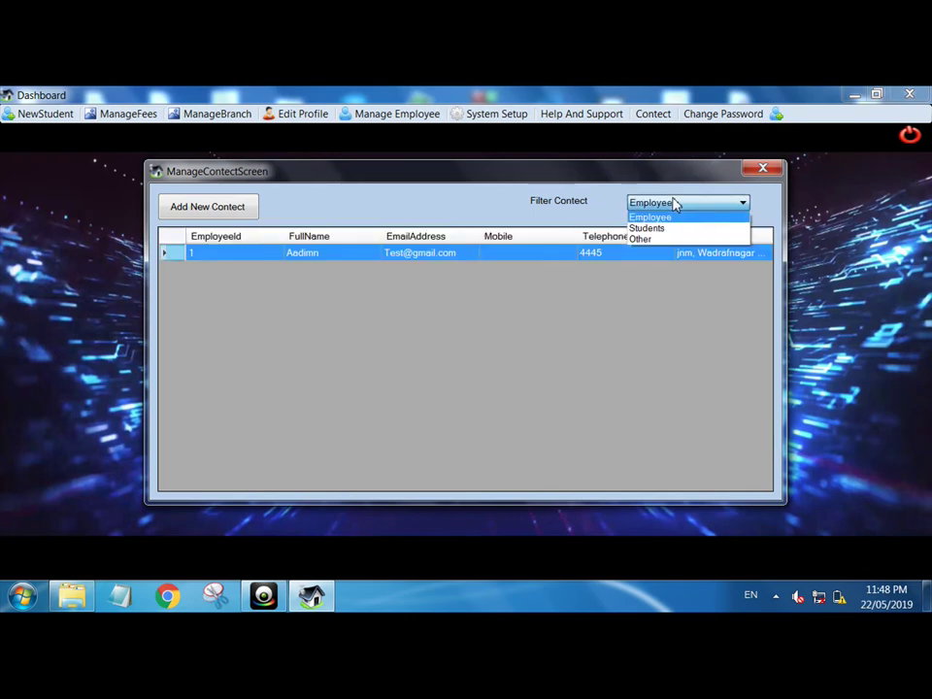
{"action": "key", "text": "Down"}
{"action": "key", "text": "Down"}
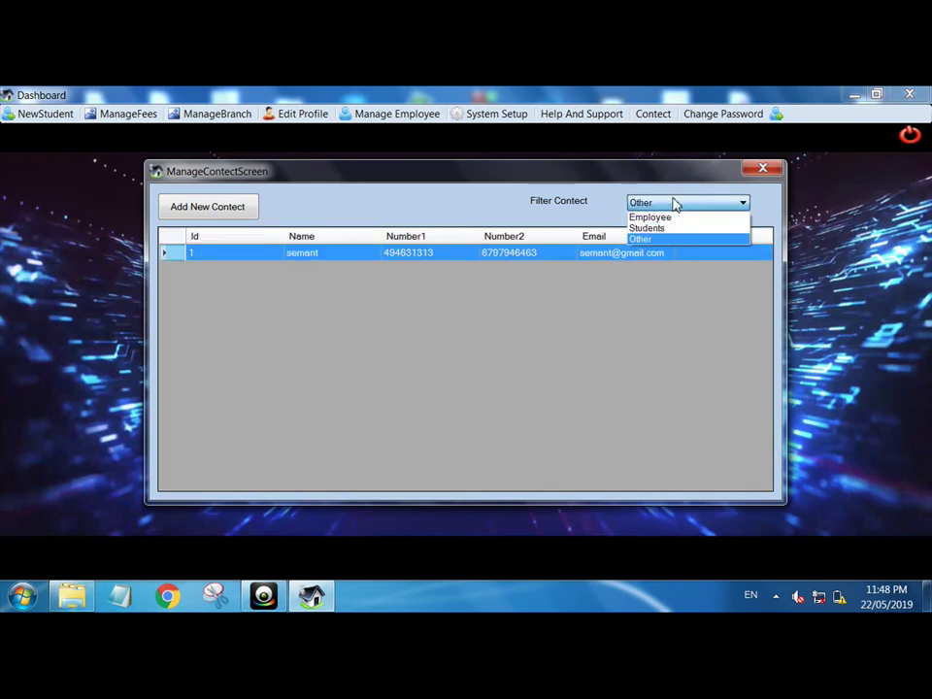
{"action": "left_click", "coordinate": [492, 299]}
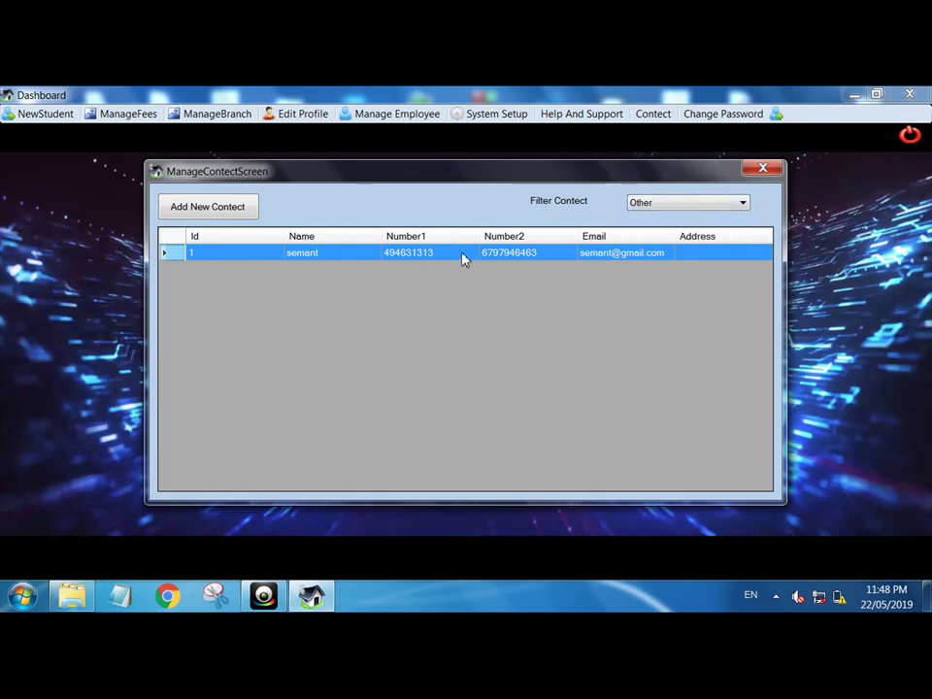
{"action": "left_click", "coordinate": [222, 214]}
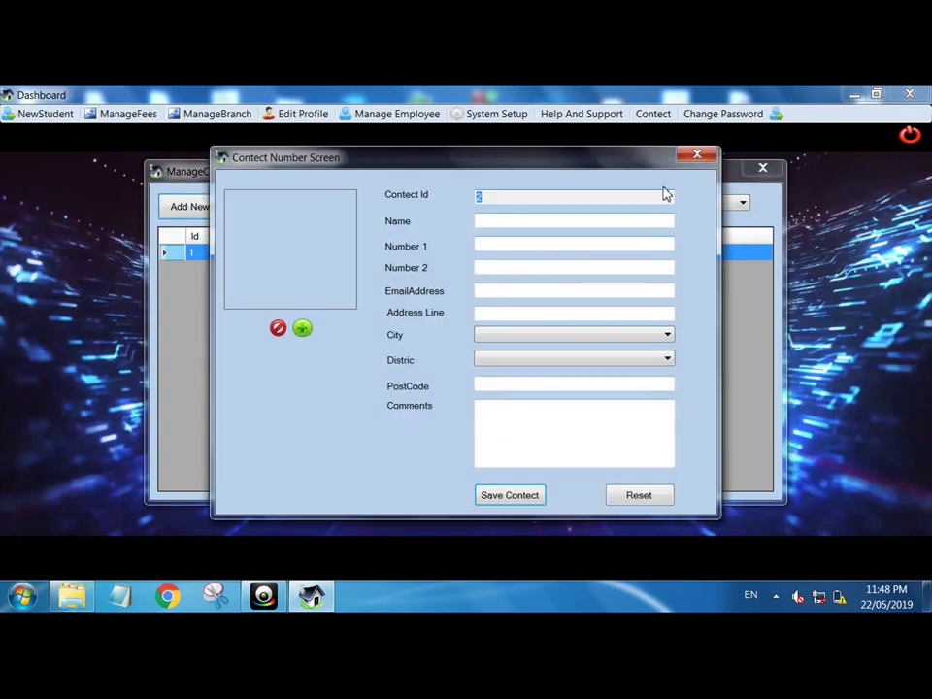
{"action": "left_click", "coordinate": [691, 157]}
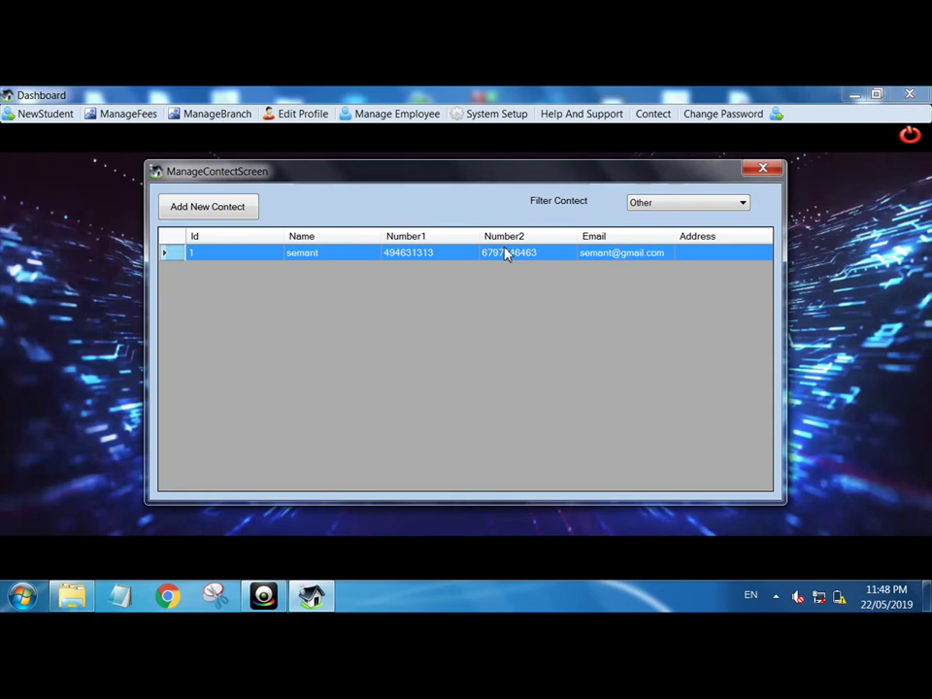
- Delete the single remaining contact after one cancelled attempt, then close the contacts screen
{"action": "right_click", "coordinate": [505, 252]}
{"action": "left_click", "coordinate": [542, 257]}
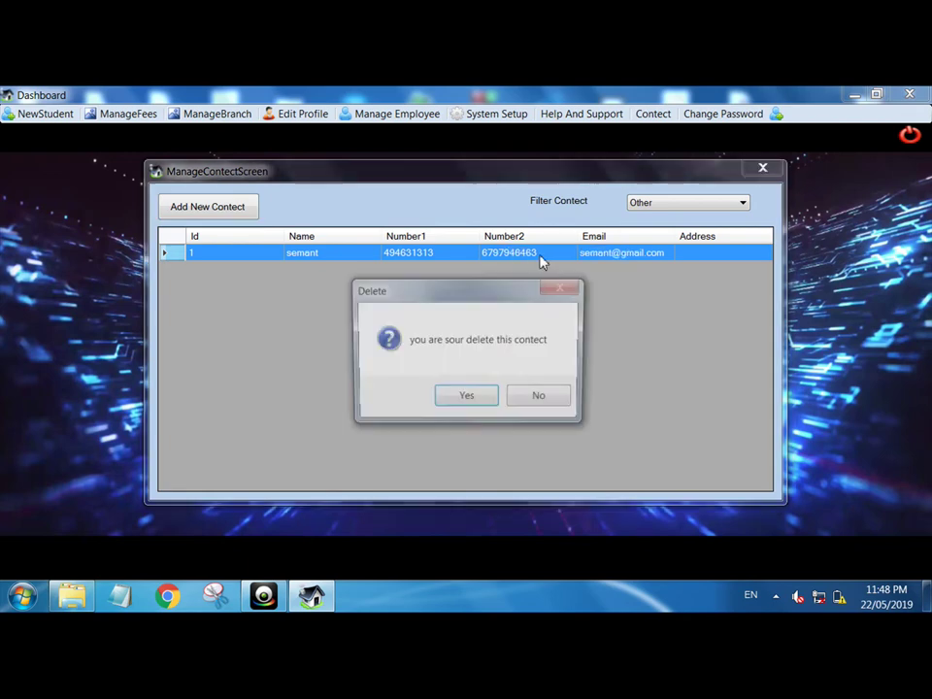
{"action": "left_click", "coordinate": [541, 398]}
{"action": "right_click", "coordinate": [488, 255]}
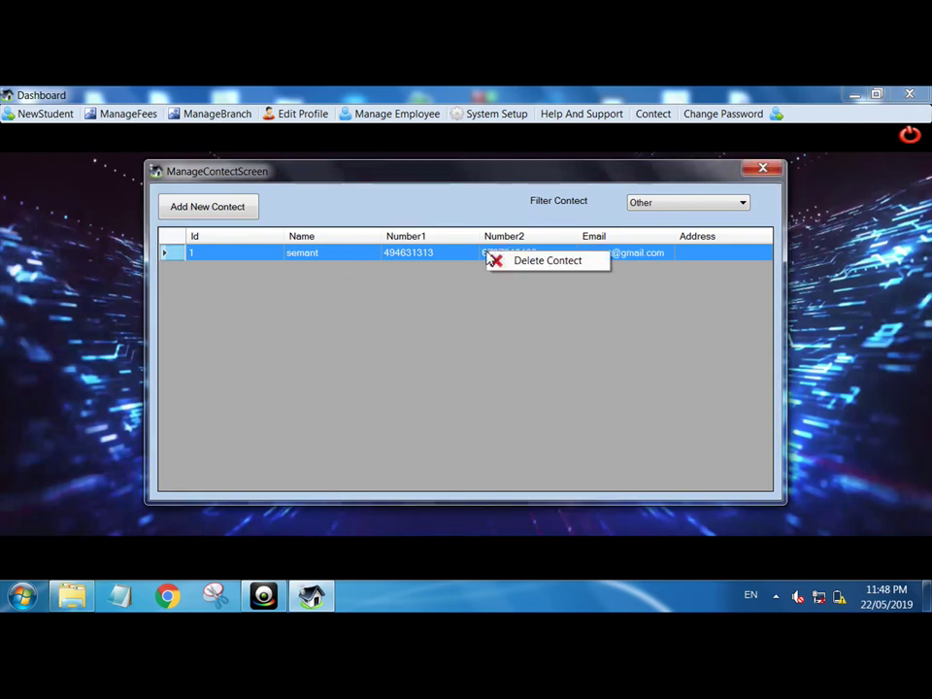
{"action": "left_click", "coordinate": [503, 262]}
{"action": "left_click", "coordinate": [453, 406]}
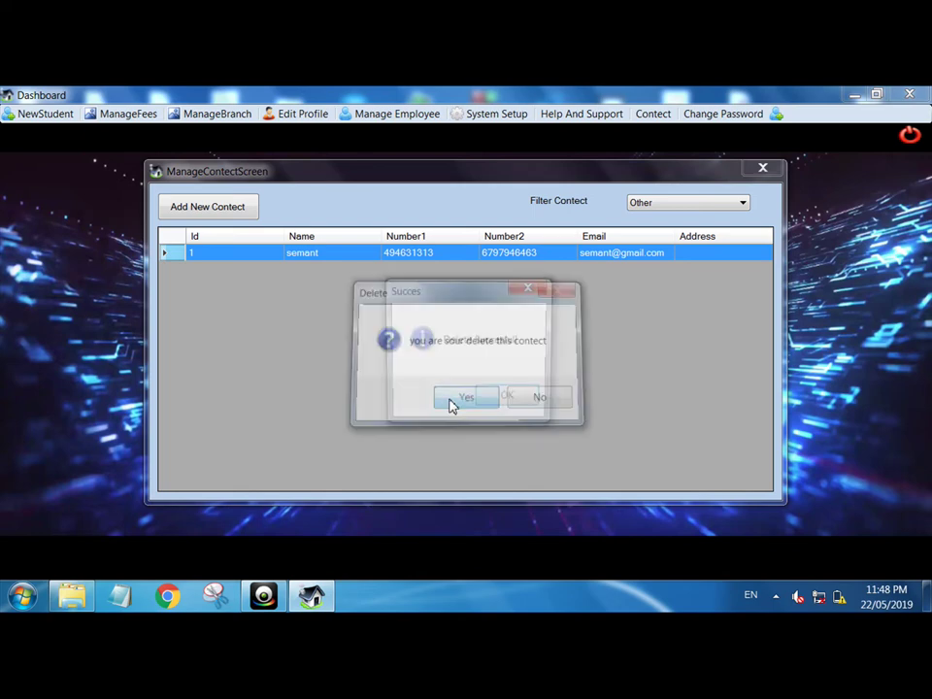
{"action": "left_click", "coordinate": [526, 404]}
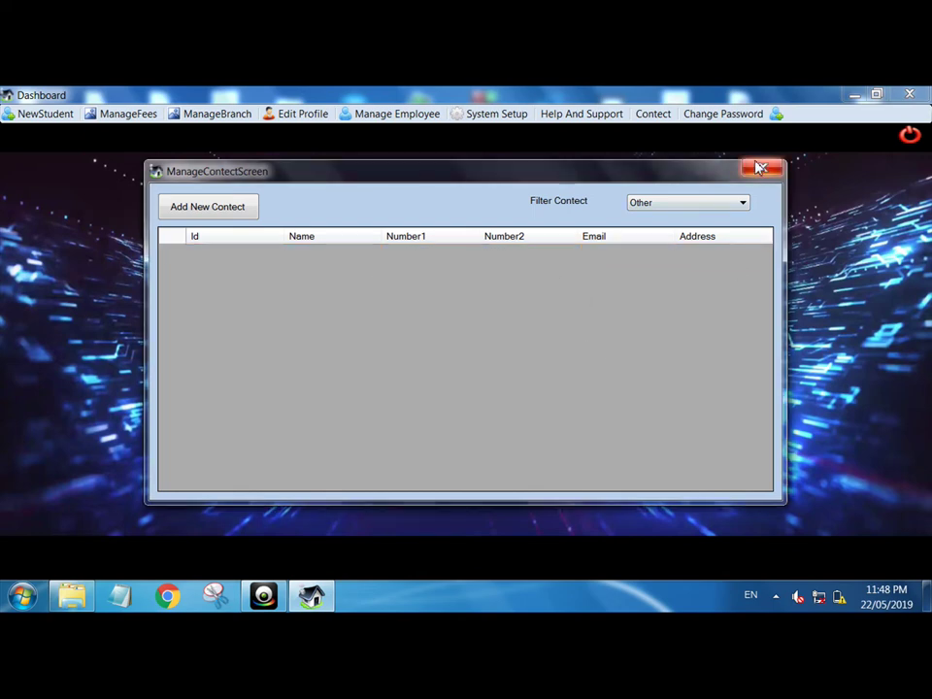
{"action": "left_click", "coordinate": [762, 168]}
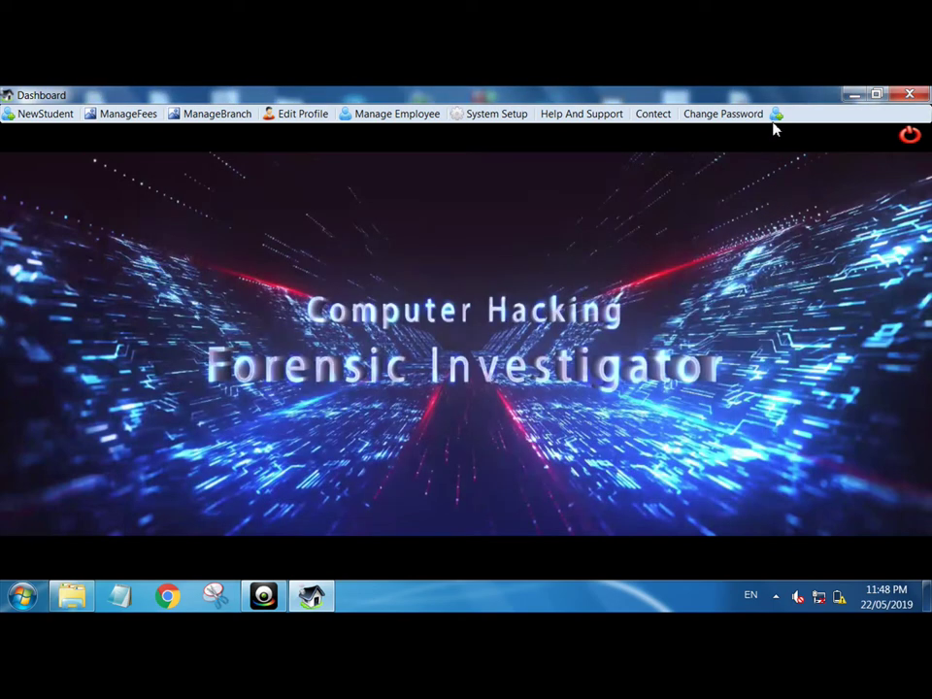
{"action": "left_click", "coordinate": [776, 118]}
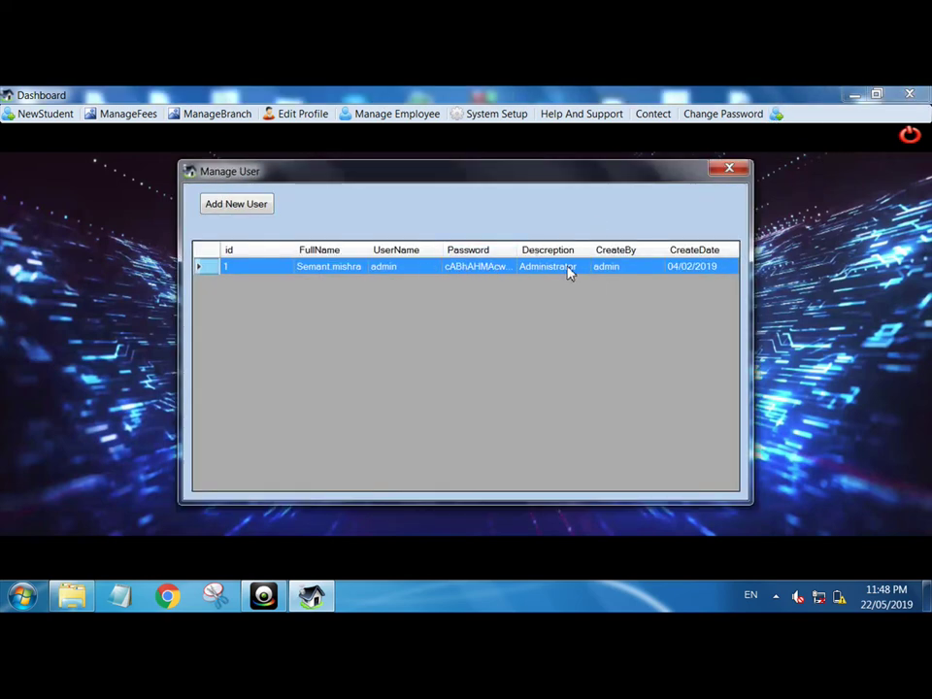
{"action": "left_click", "coordinate": [251, 205]}
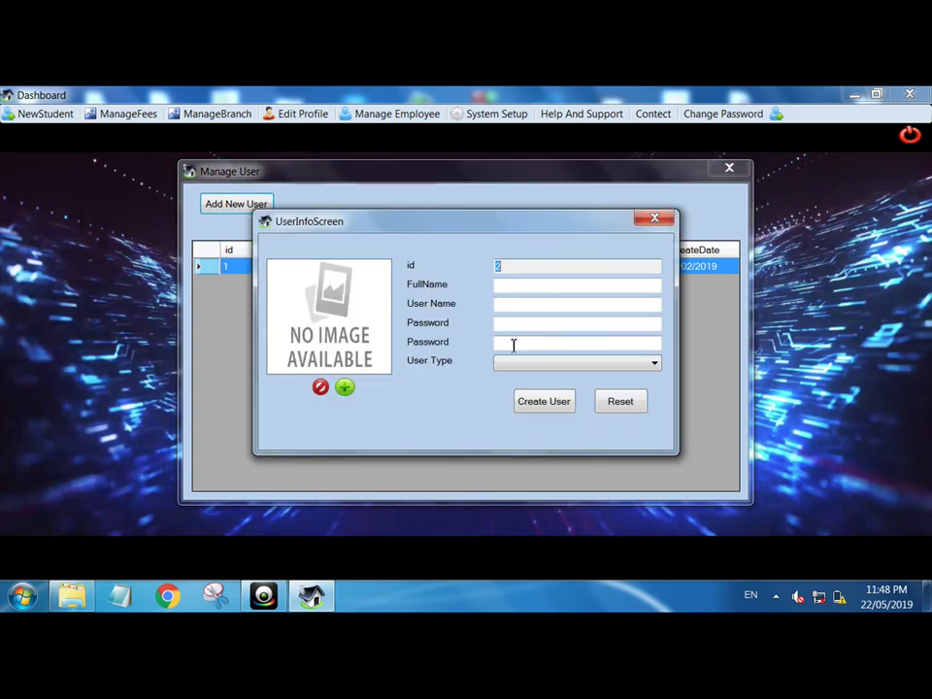
{"action": "left_click", "coordinate": [647, 221]}
{"action": "left_click", "coordinate": [728, 168]}
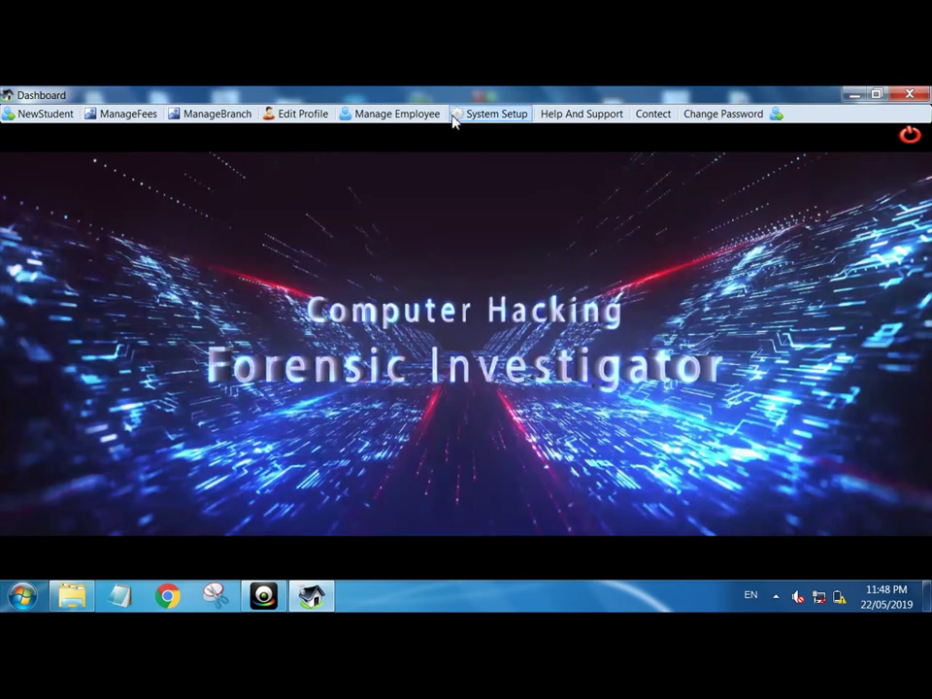
{"action": "left_click", "coordinate": [68, 113]}
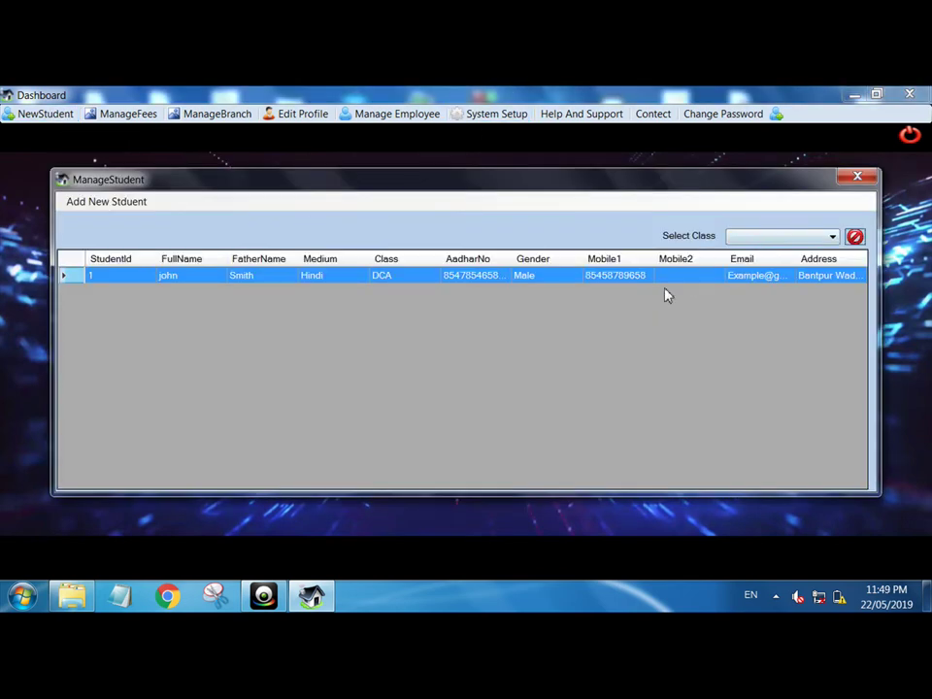
{"action": "double_click", "coordinate": [612, 278]}
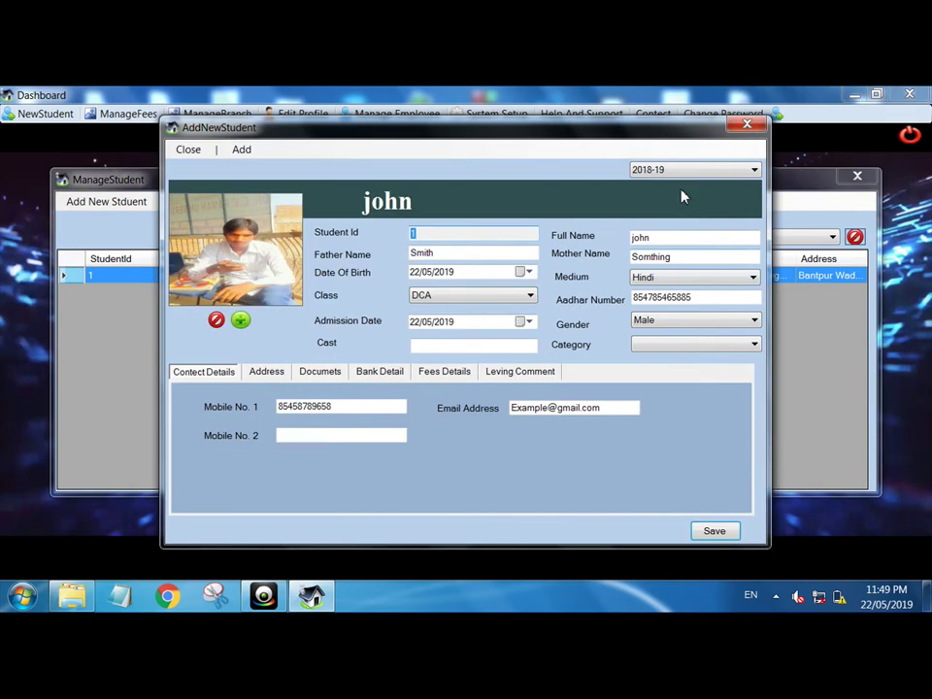
{"action": "left_click", "coordinate": [747, 127]}
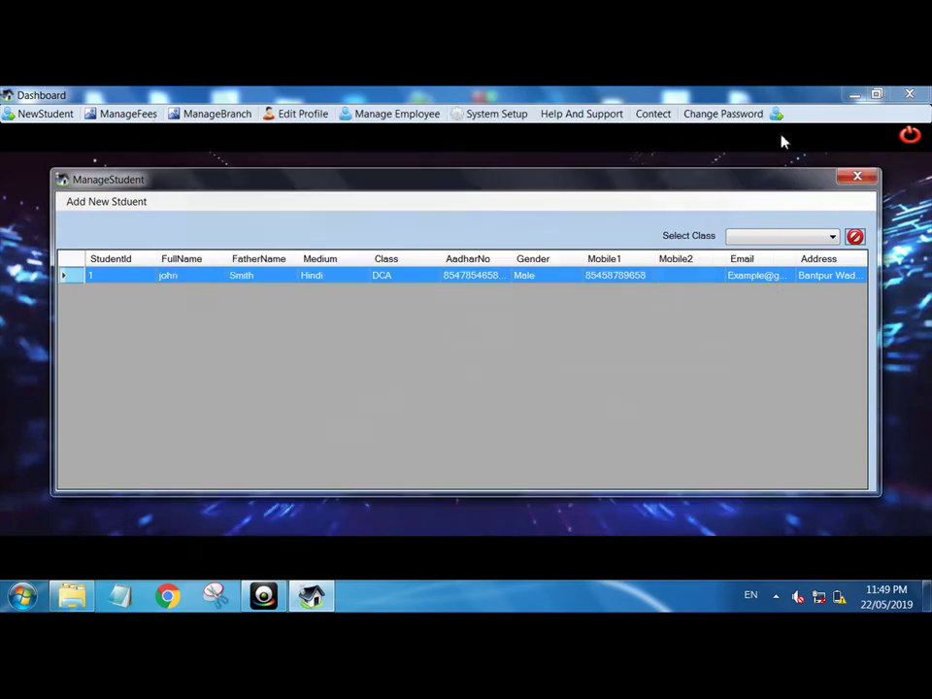
{"action": "left_click", "coordinate": [850, 180]}
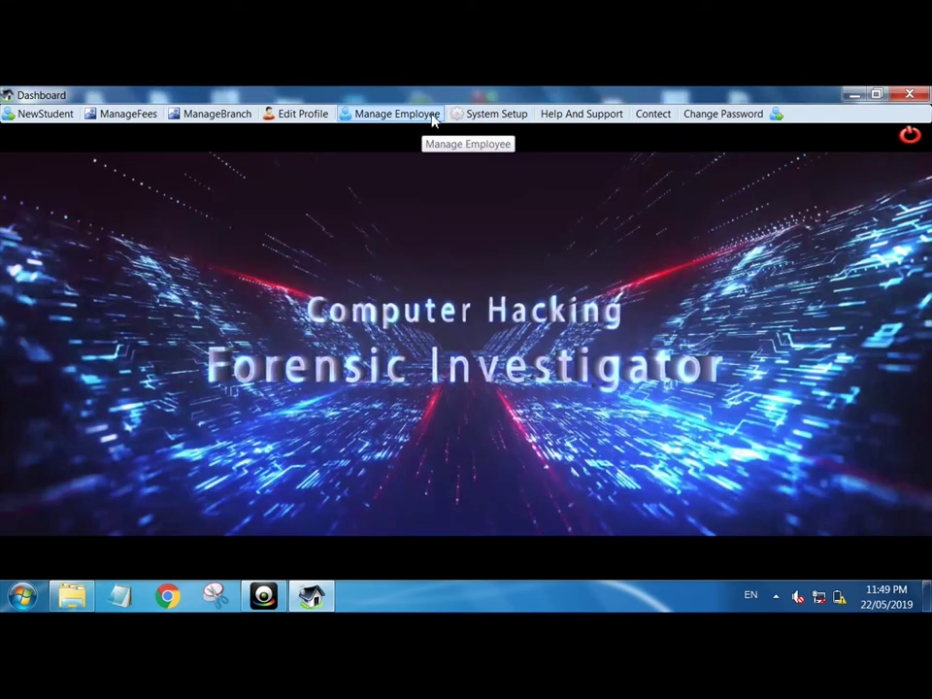
- Edit the school profile, select session 2019-20 without adding a new session, and save it
{"action": "left_click", "coordinate": [313, 113]}
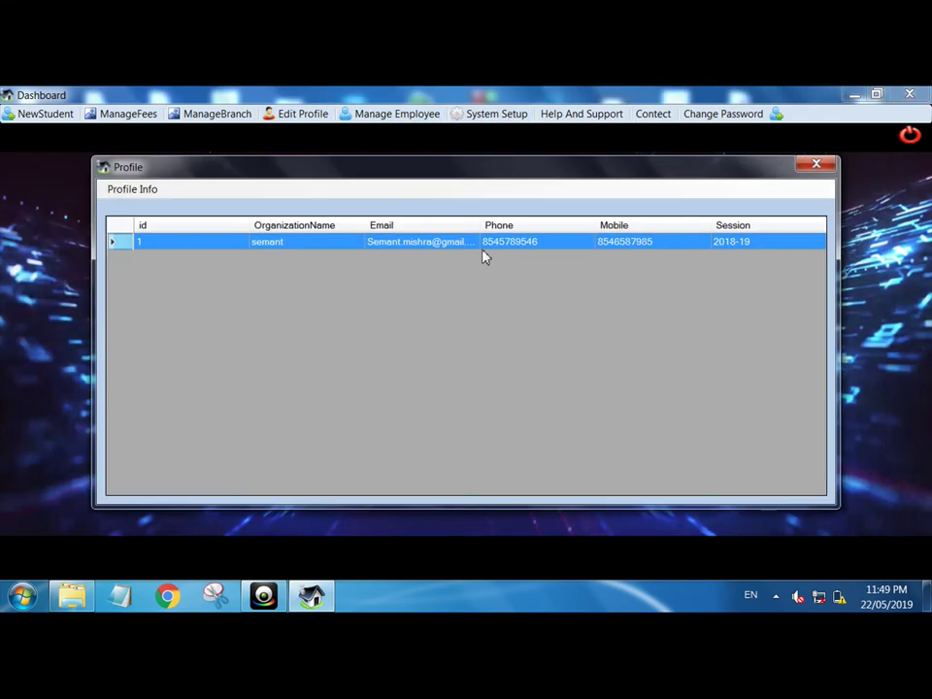
{"action": "double_click", "coordinate": [478, 250]}
{"action": "left_click", "coordinate": [728, 277]}
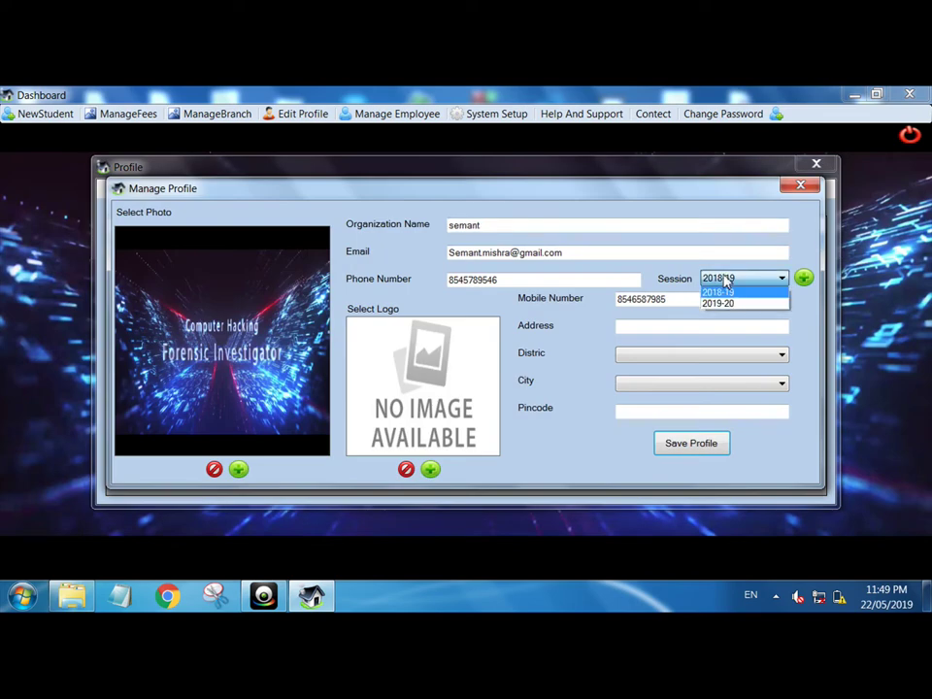
{"action": "left_click", "coordinate": [739, 304]}
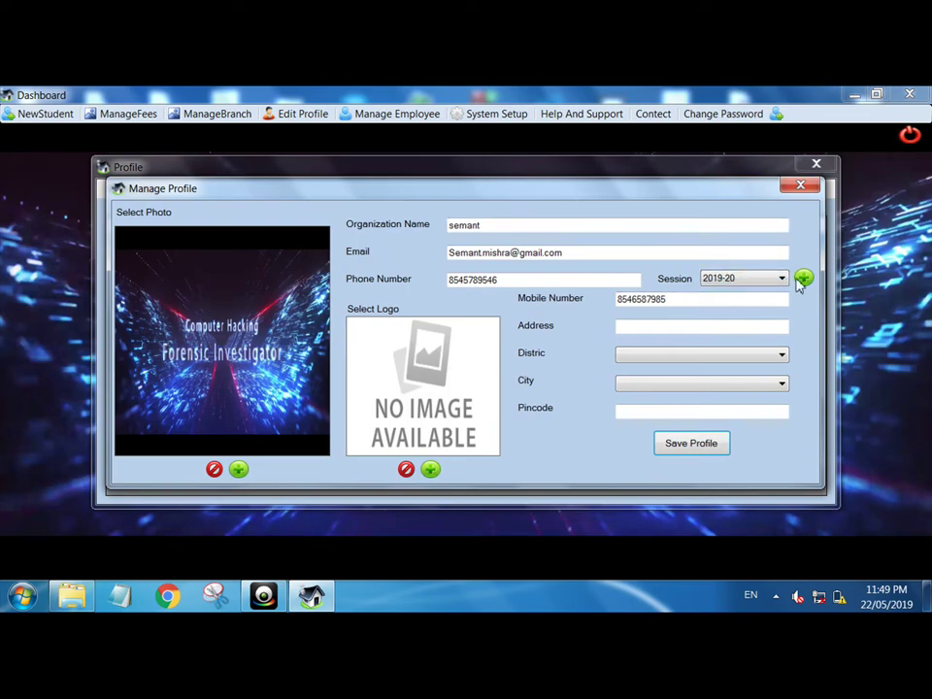
{"action": "left_click", "coordinate": [802, 279]}
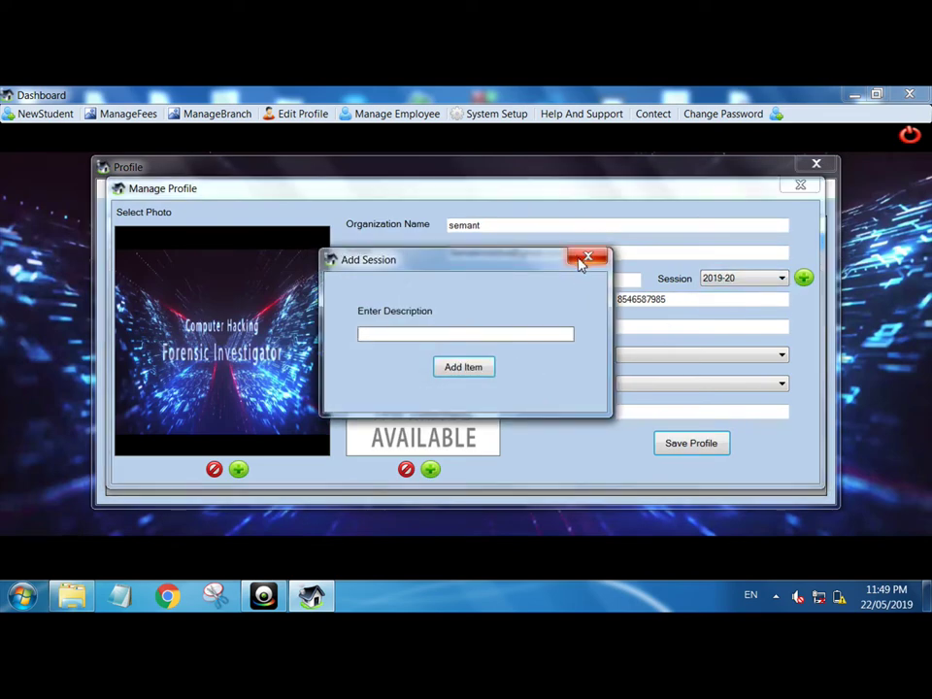
{"action": "left_click", "coordinate": [585, 257]}
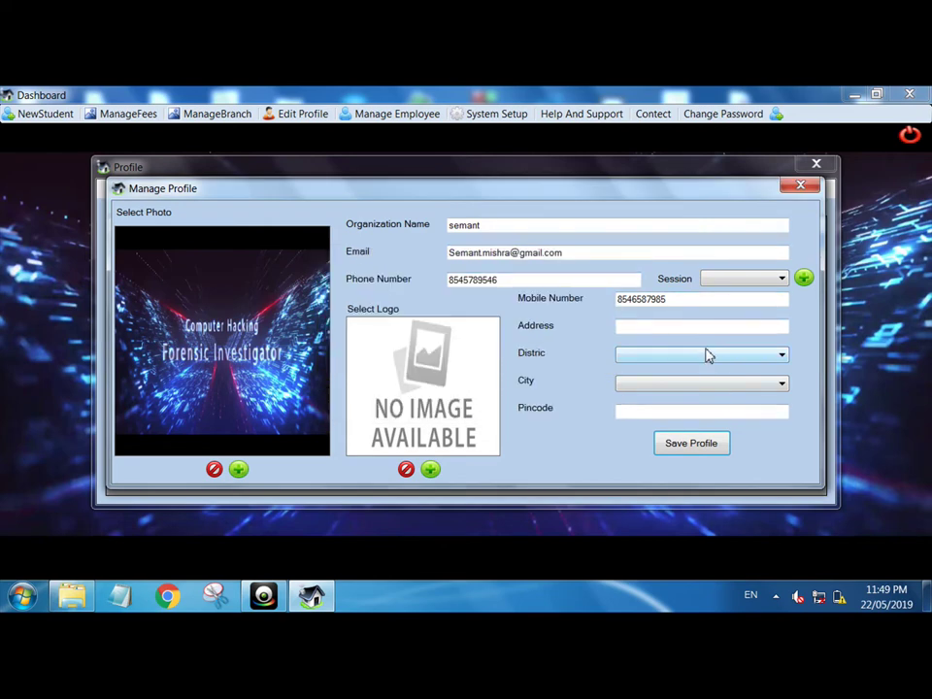
{"action": "left_click", "coordinate": [726, 281]}
{"action": "left_click", "coordinate": [721, 304]}
{"action": "left_click", "coordinate": [706, 449]}
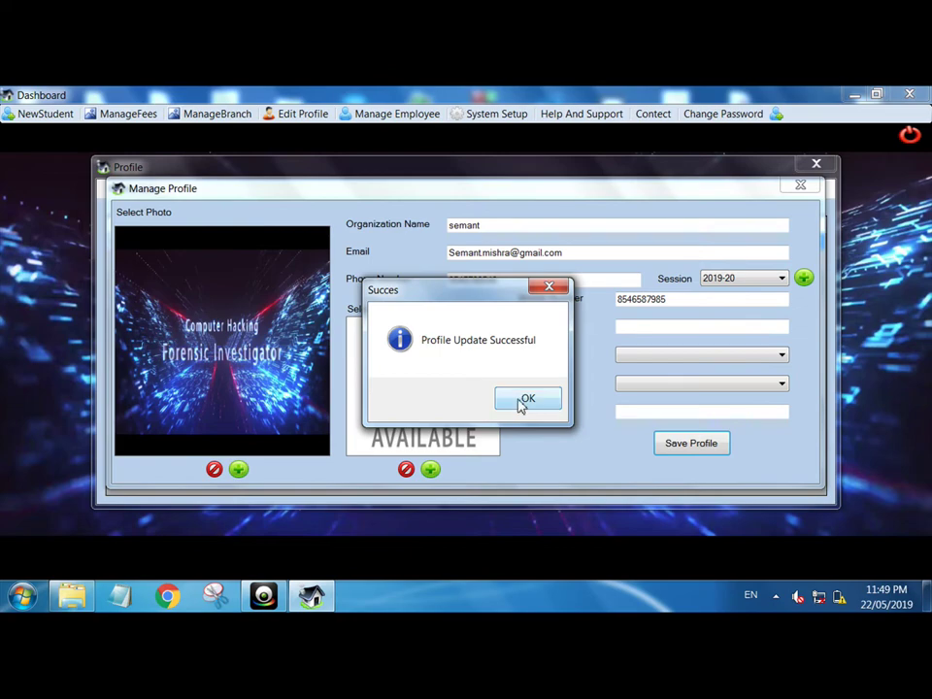
{"action": "left_click", "coordinate": [525, 394]}
- Close the profile windows and start a new student from the student list
{"action": "left_click", "coordinate": [795, 186]}
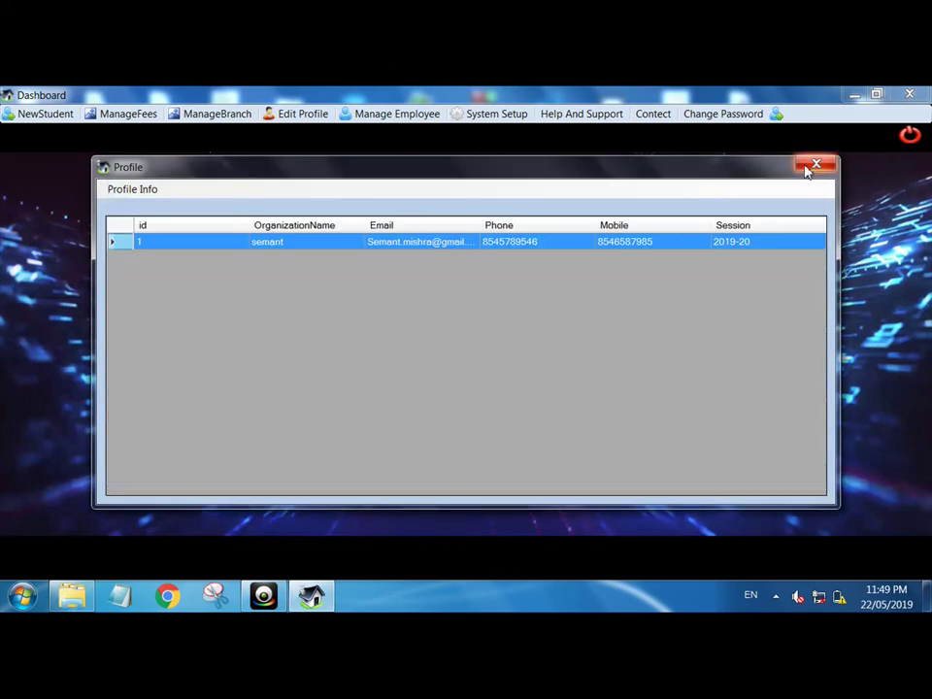
{"action": "left_click", "coordinate": [810, 165]}
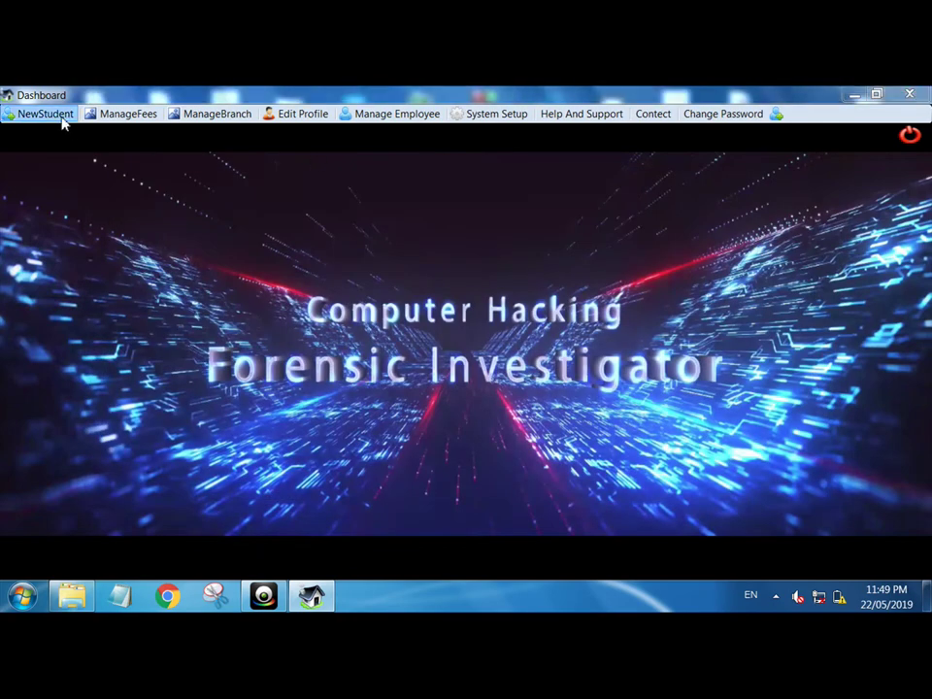
{"action": "left_click", "coordinate": [58, 114]}
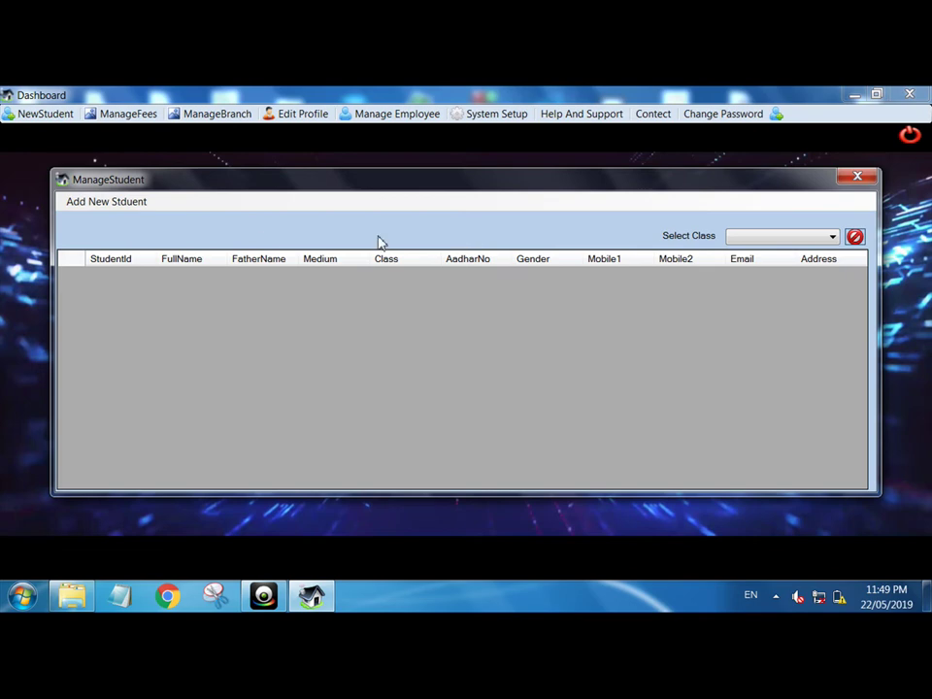
{"action": "left_click", "coordinate": [107, 202]}
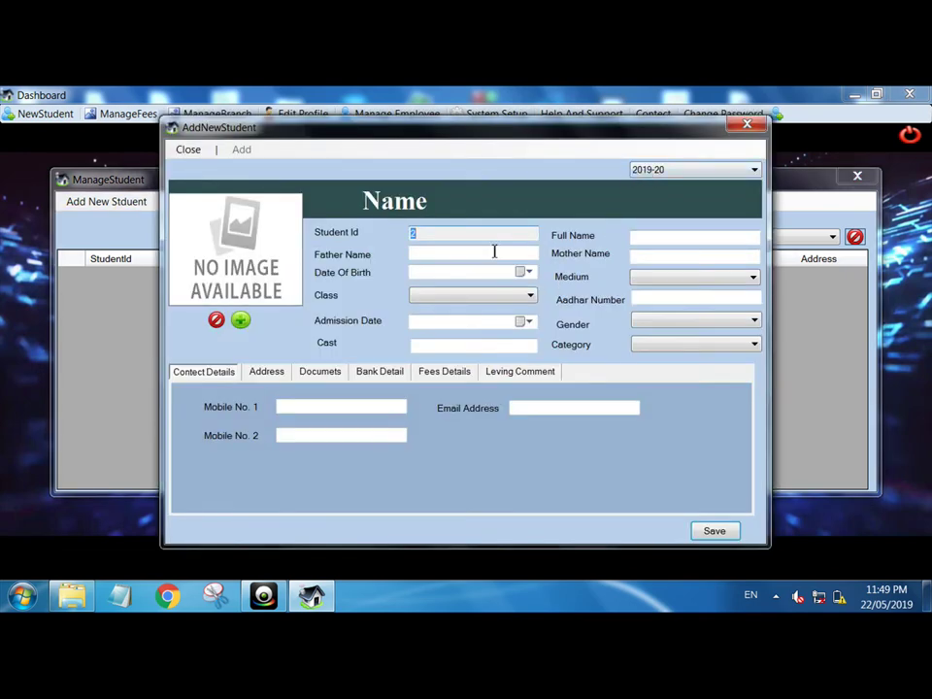
- Enter name Jon, birth date 06/05/2019, Hindi medium and class DCA
{"action": "left_click", "coordinate": [665, 241]}
{"action": "type", "text": "Jon"}
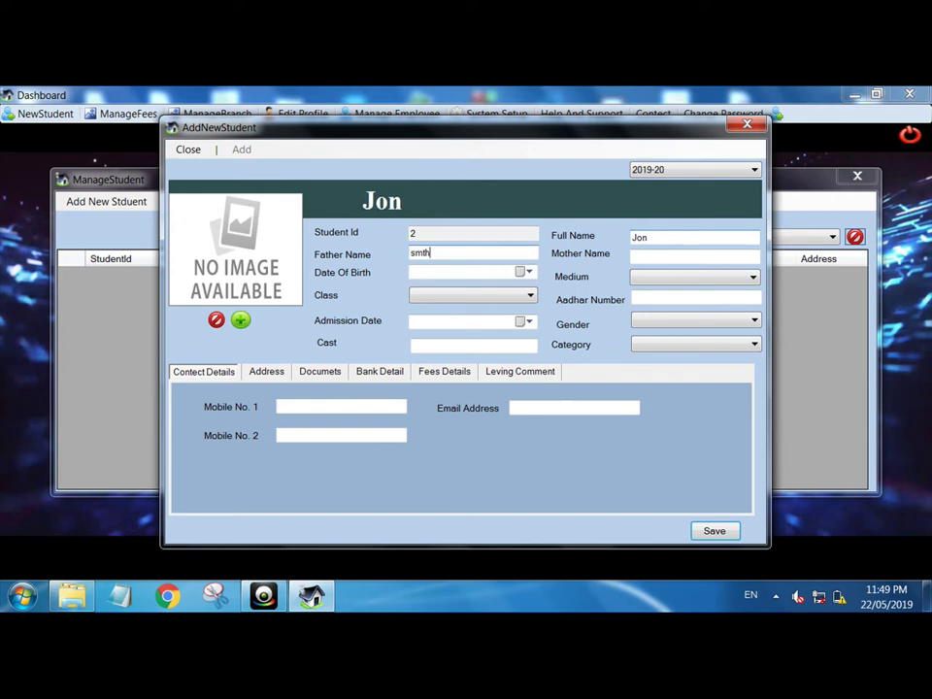
{"action": "key", "text": "Tab"}
{"action": "left_click", "coordinate": [527, 273]}
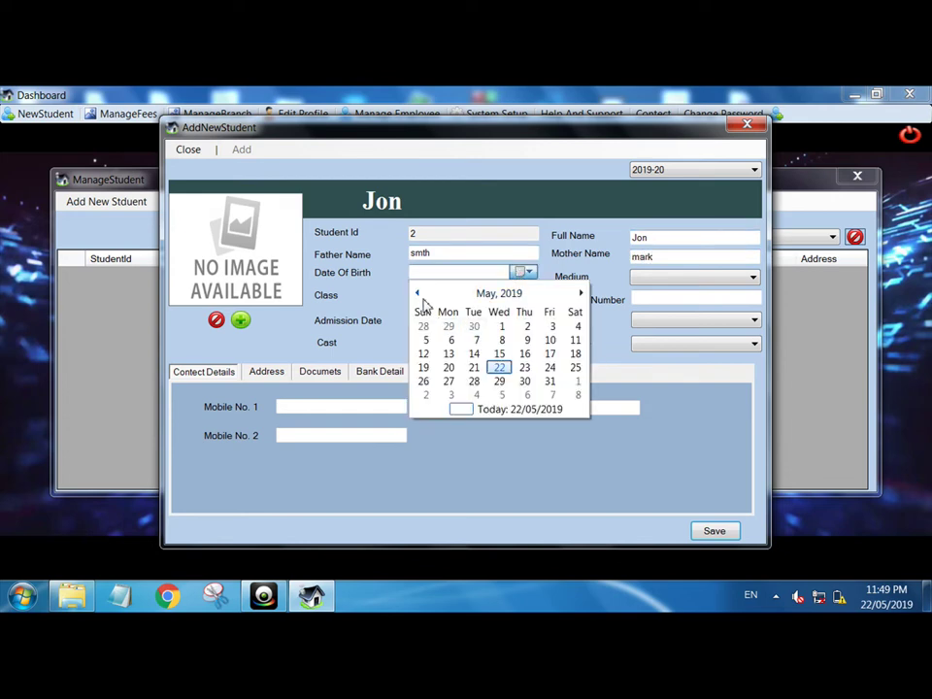
{"action": "left_click", "coordinate": [449, 340]}
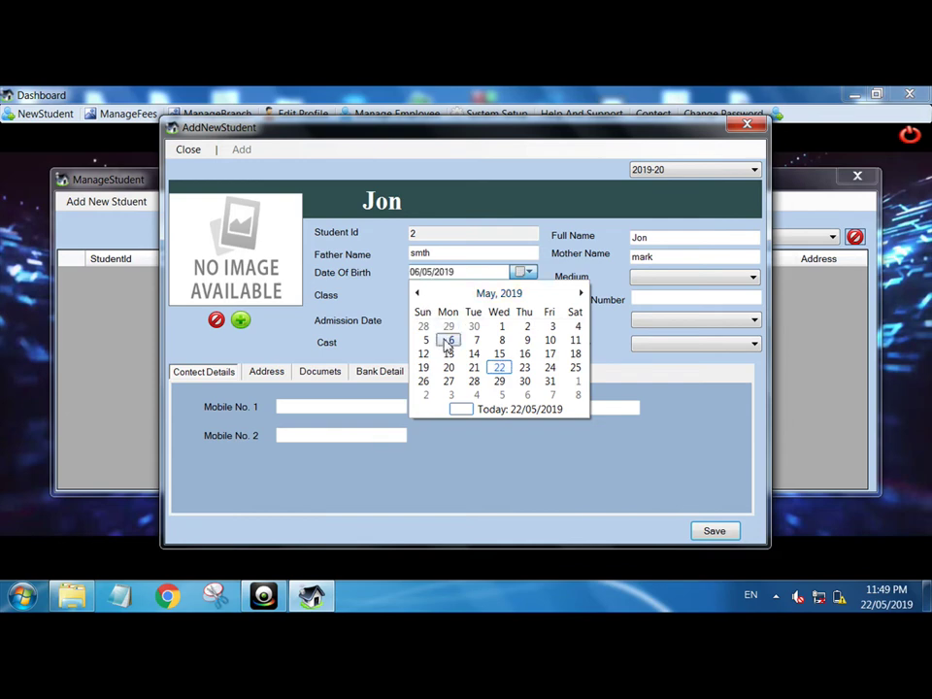
{"action": "left_click", "coordinate": [680, 280]}
{"action": "left_click", "coordinate": [645, 292]}
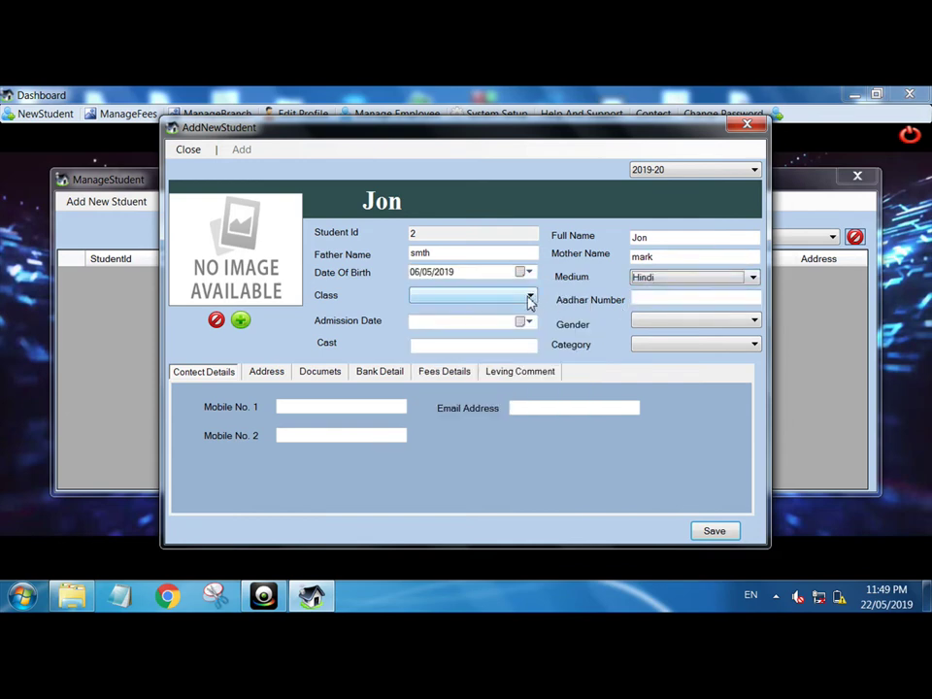
{"action": "left_click", "coordinate": [530, 298]}
{"action": "left_click", "coordinate": [472, 309]}
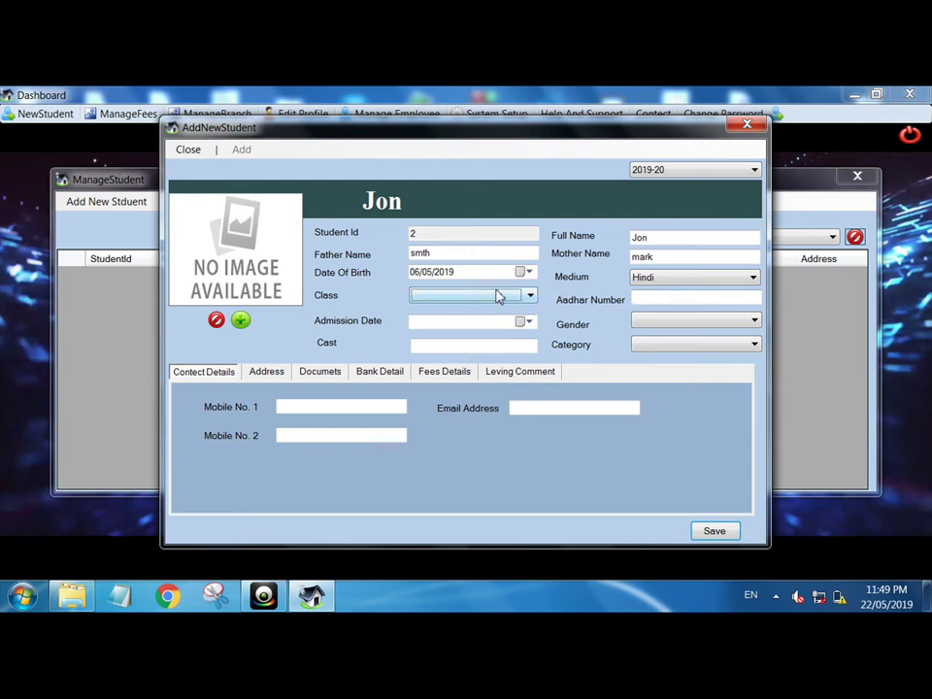
{"action": "left_click", "coordinate": [497, 296]}
{"action": "left_click", "coordinate": [448, 310]}
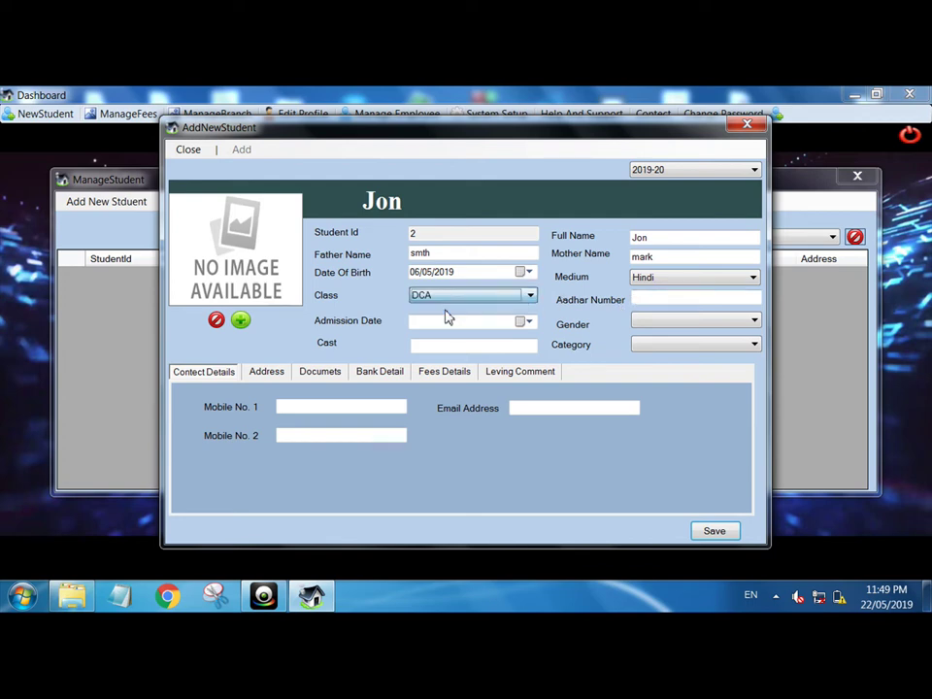
- Set the admission date to 21/05/2019 and gender to Male
{"action": "left_click", "coordinate": [670, 300]}
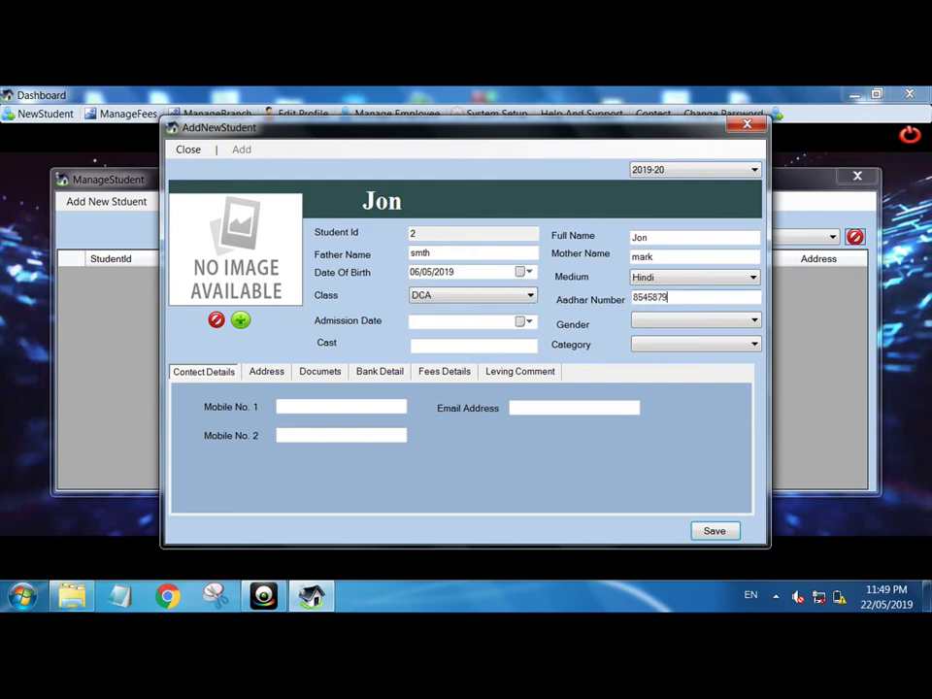
{"action": "left_click", "coordinate": [526, 322]}
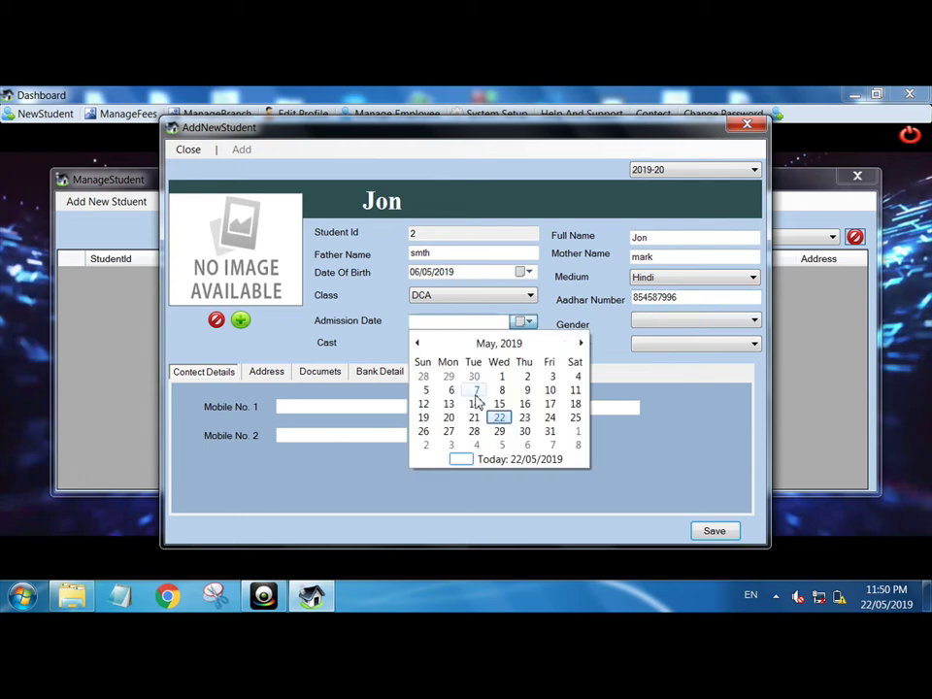
{"action": "left_click", "coordinate": [475, 418]}
{"action": "left_click", "coordinate": [668, 324]}
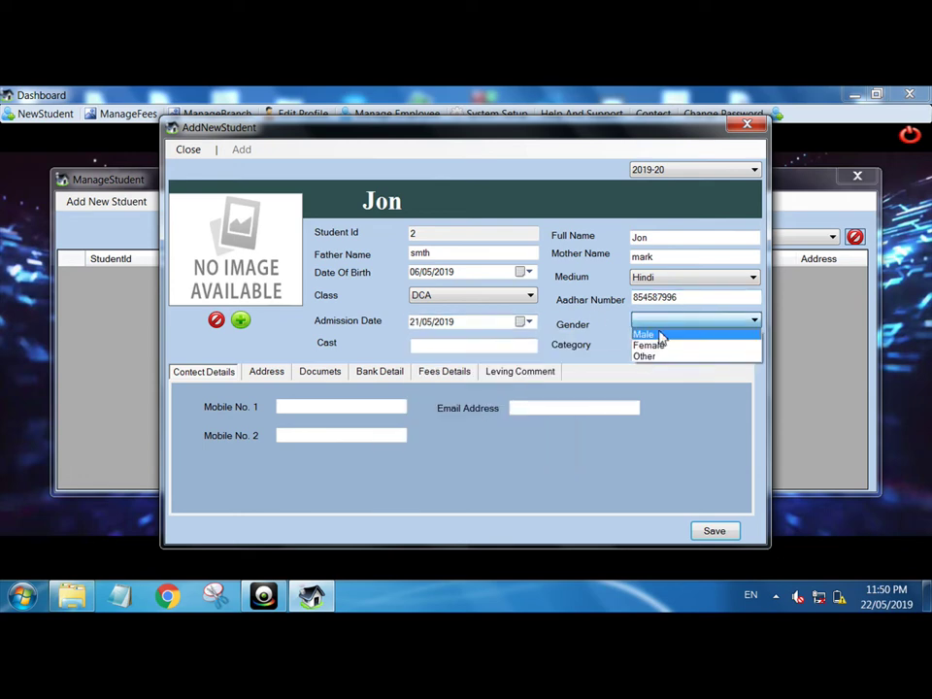
{"action": "left_click", "coordinate": [660, 336]}
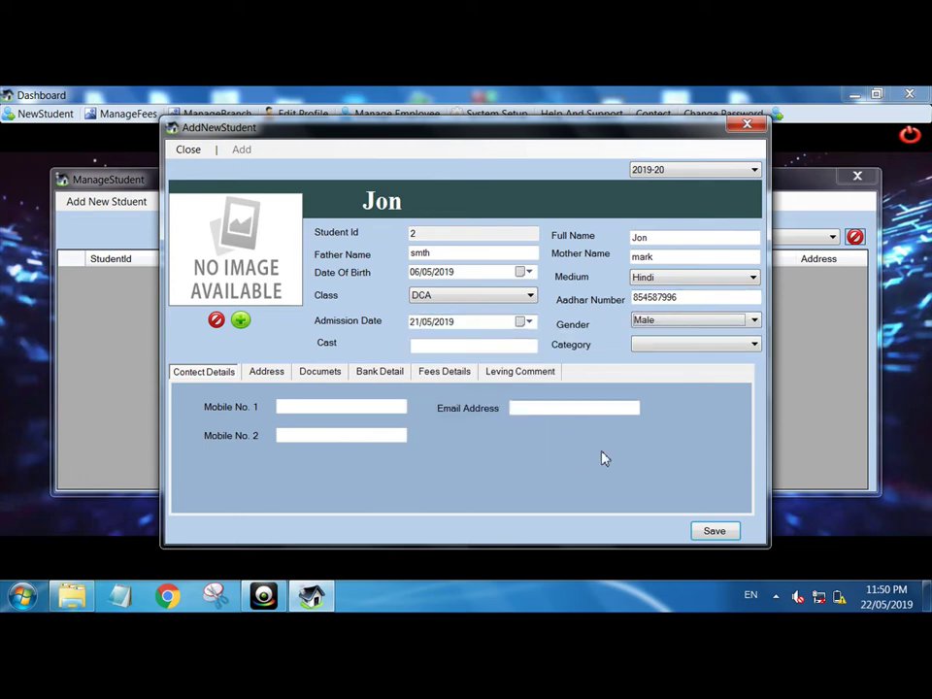
- Enter total fees 2000, save the student, and close the add-student form
{"action": "left_click", "coordinate": [718, 532]}
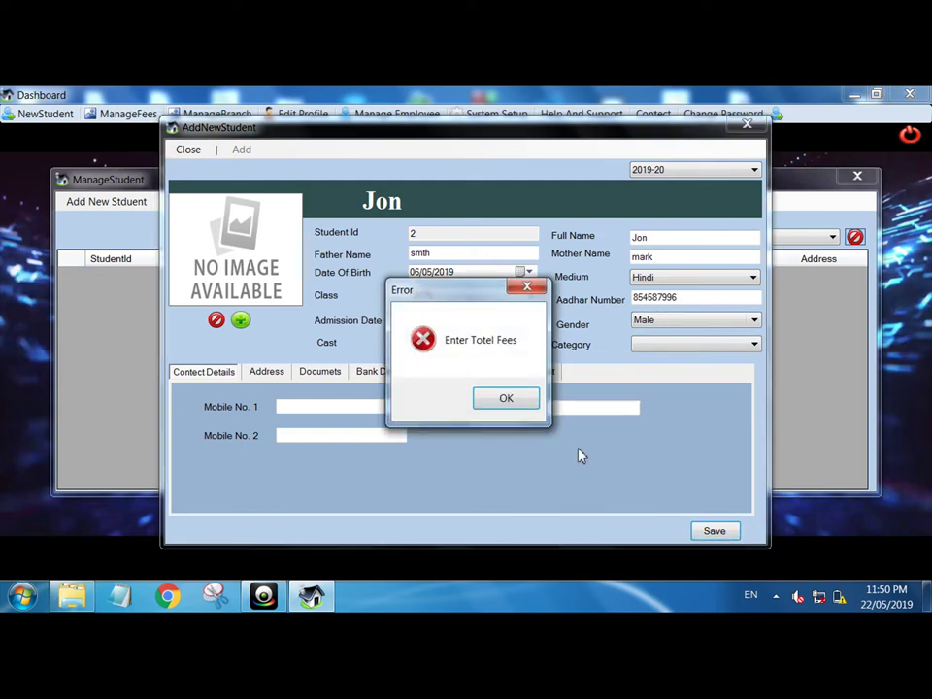
{"action": "left_click", "coordinate": [506, 397]}
{"action": "left_click", "coordinate": [462, 375]}
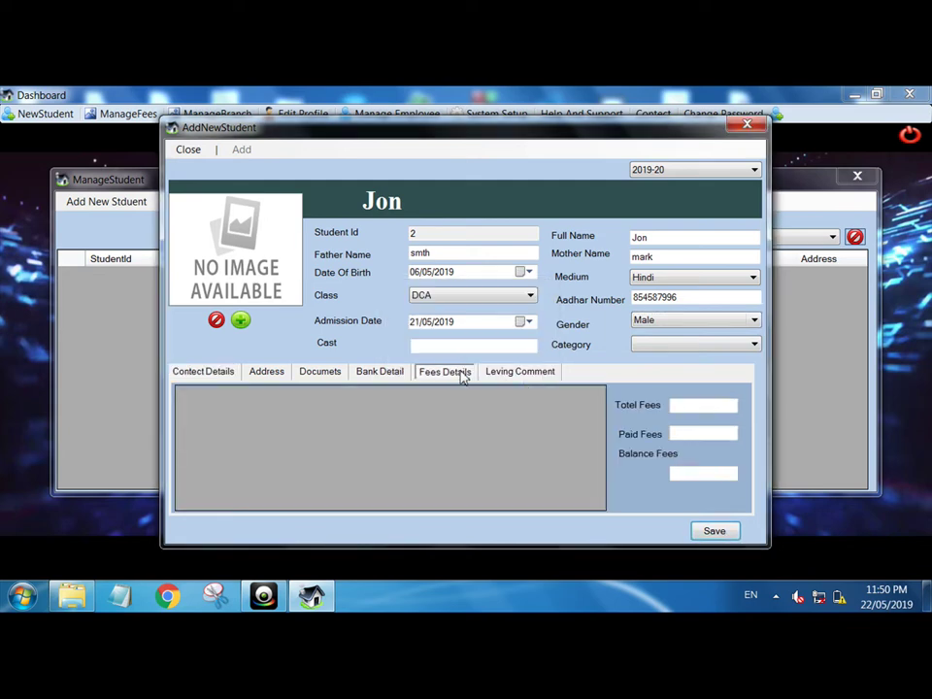
{"action": "type", "text": "2000"}
{"action": "key", "text": "Return"}
{"action": "left_click", "coordinate": [521, 398]}
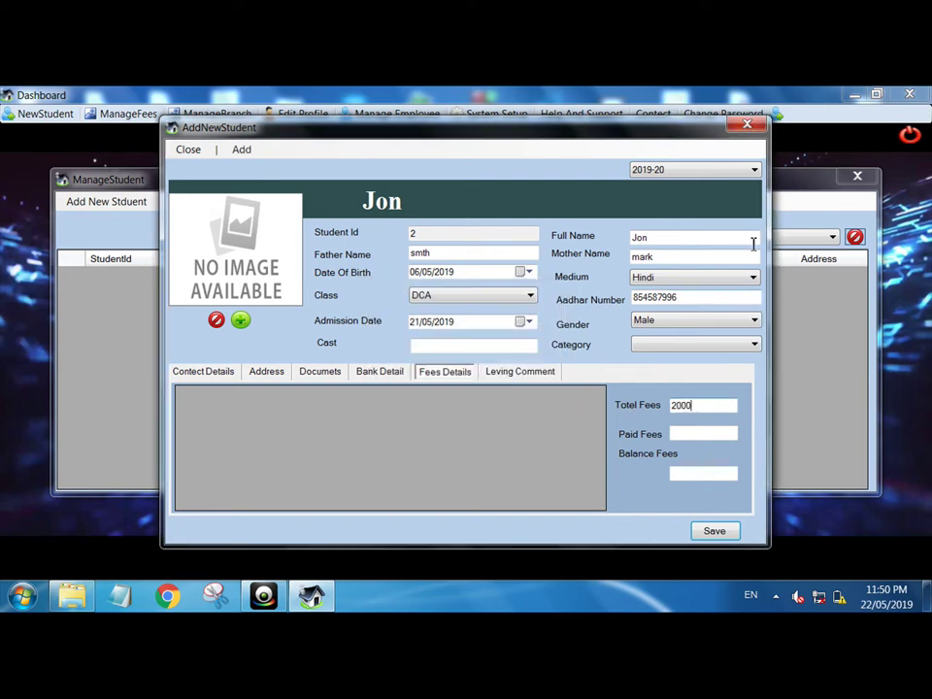
{"action": "left_click", "coordinate": [748, 123]}
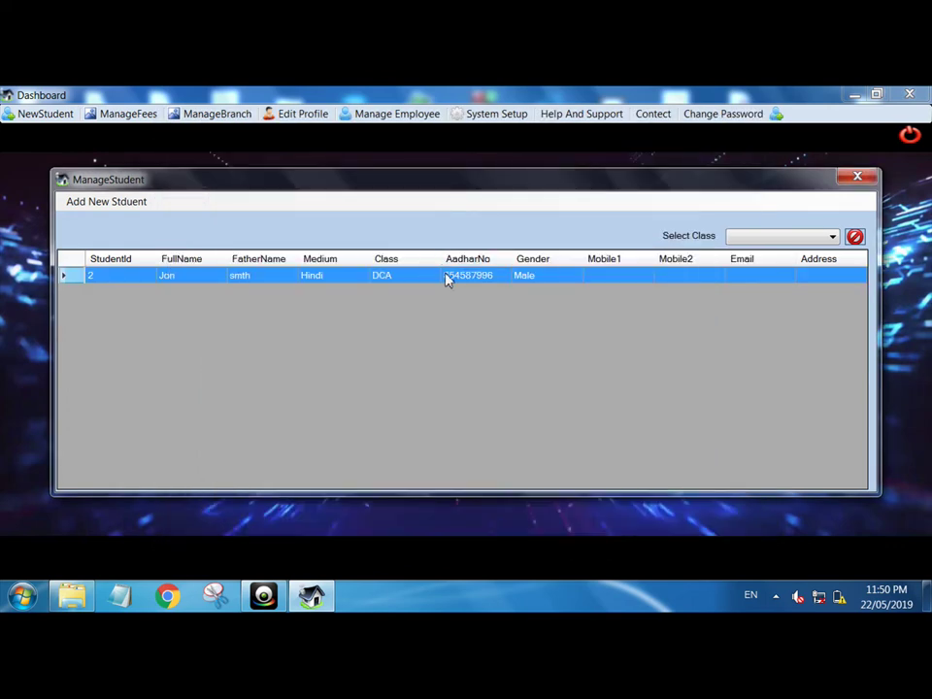
- Open Jon's record and display his list of stored documents
{"action": "double_click", "coordinate": [446, 278]}
{"action": "left_click", "coordinate": [241, 149]}
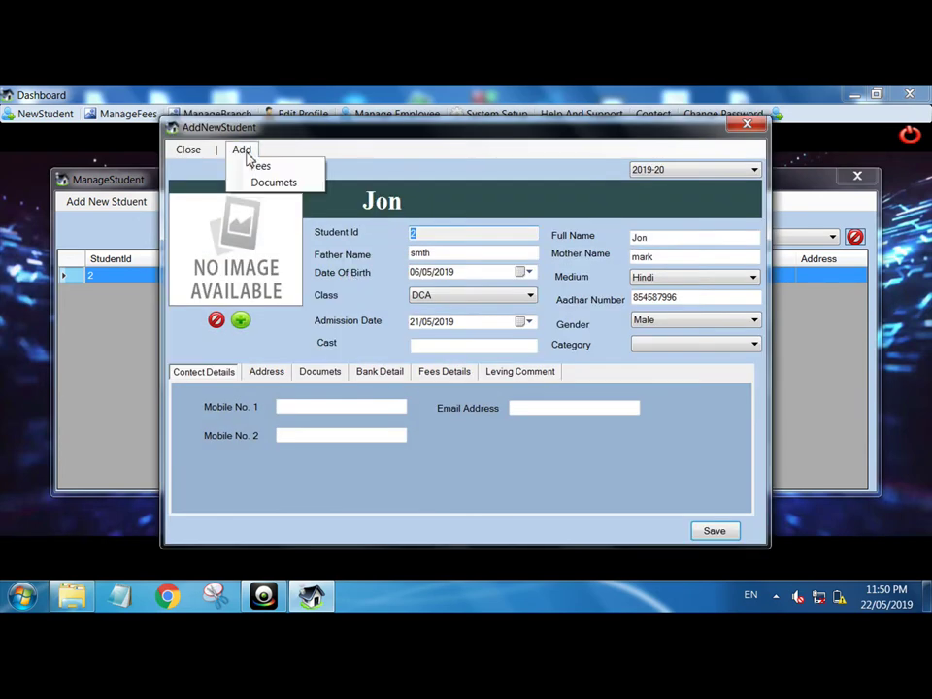
{"action": "left_click", "coordinate": [272, 185]}
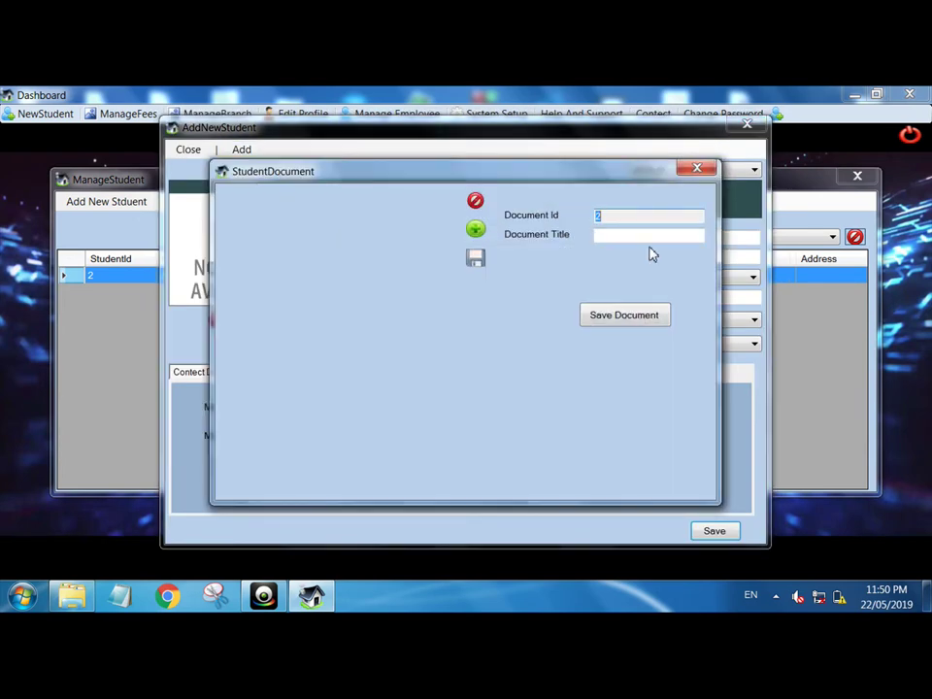
{"action": "left_click", "coordinate": [693, 175]}
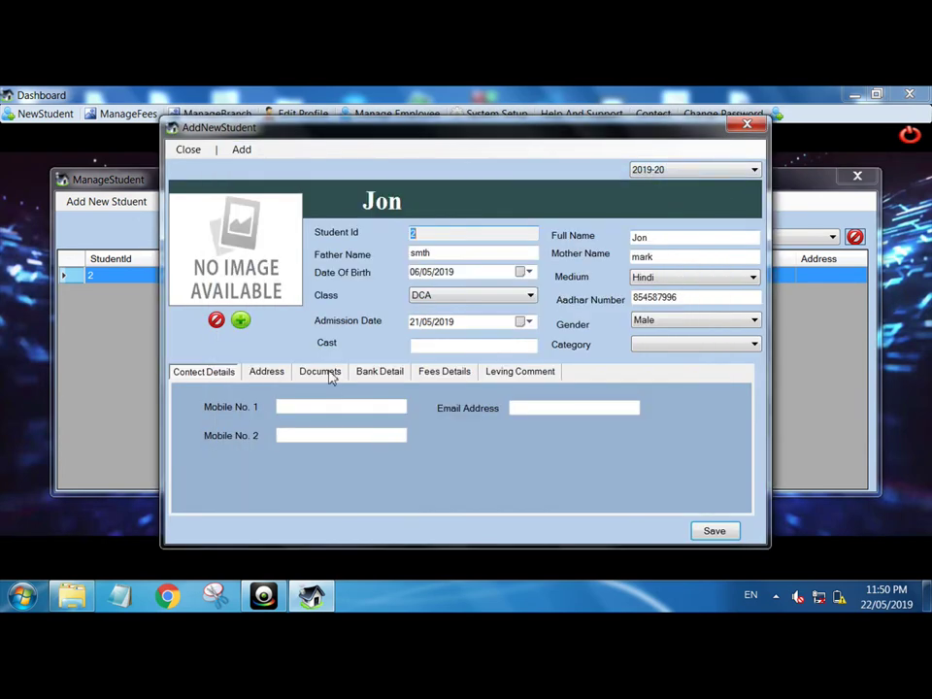
{"action": "left_click", "coordinate": [325, 374]}
- Attach the image pwd.png from the desktop to a new student document
{"action": "left_click", "coordinate": [249, 150]}
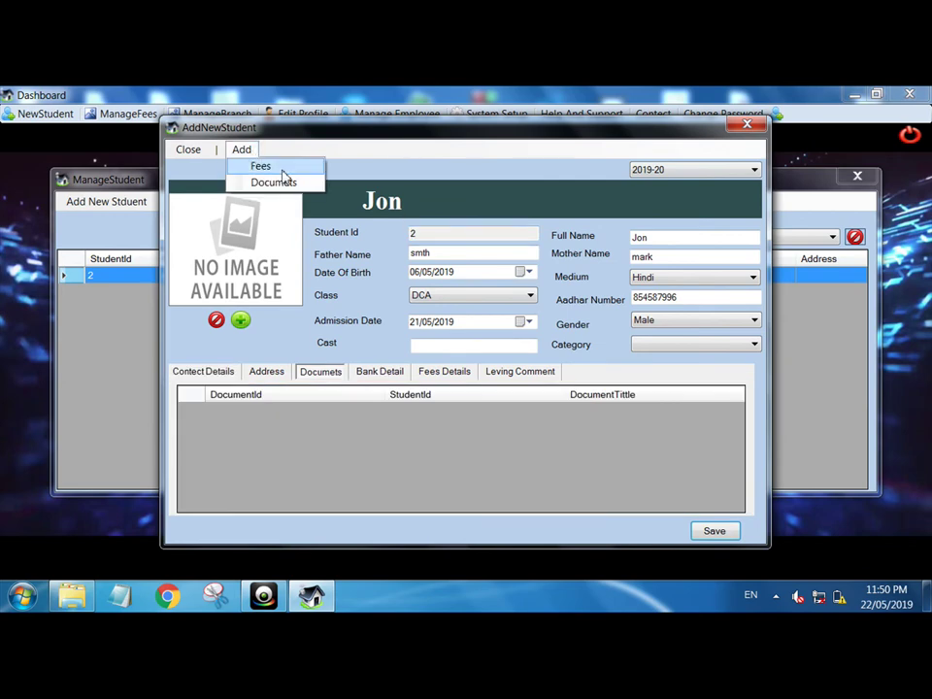
{"action": "left_click", "coordinate": [290, 183]}
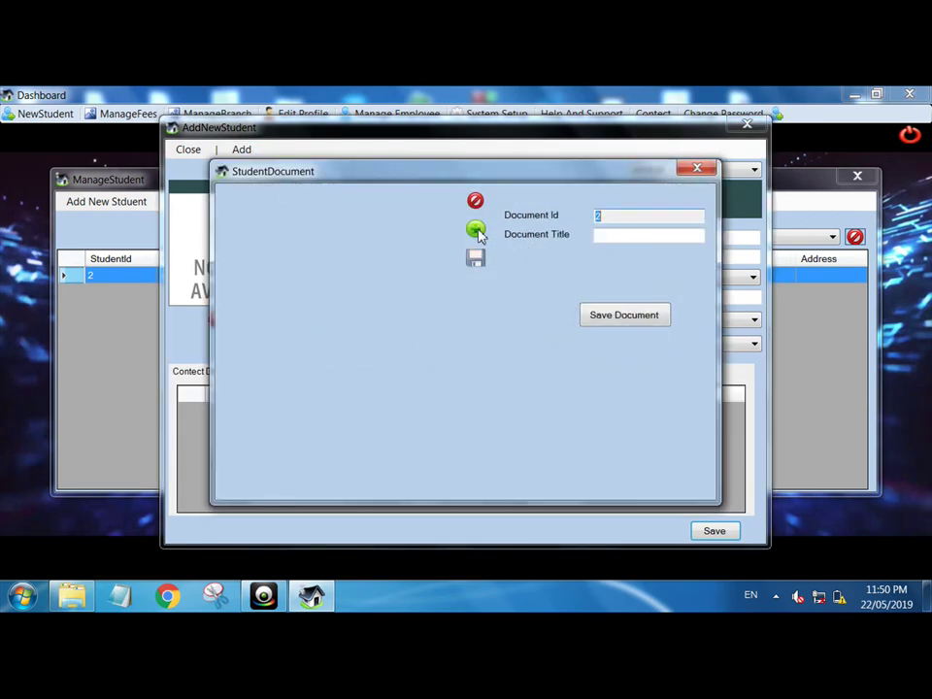
{"action": "left_click", "coordinate": [477, 231]}
{"action": "left_click_drag", "start_coordinate": [739, 239], "coordinate": [739, 443]}
{"action": "left_click", "coordinate": [482, 395]}
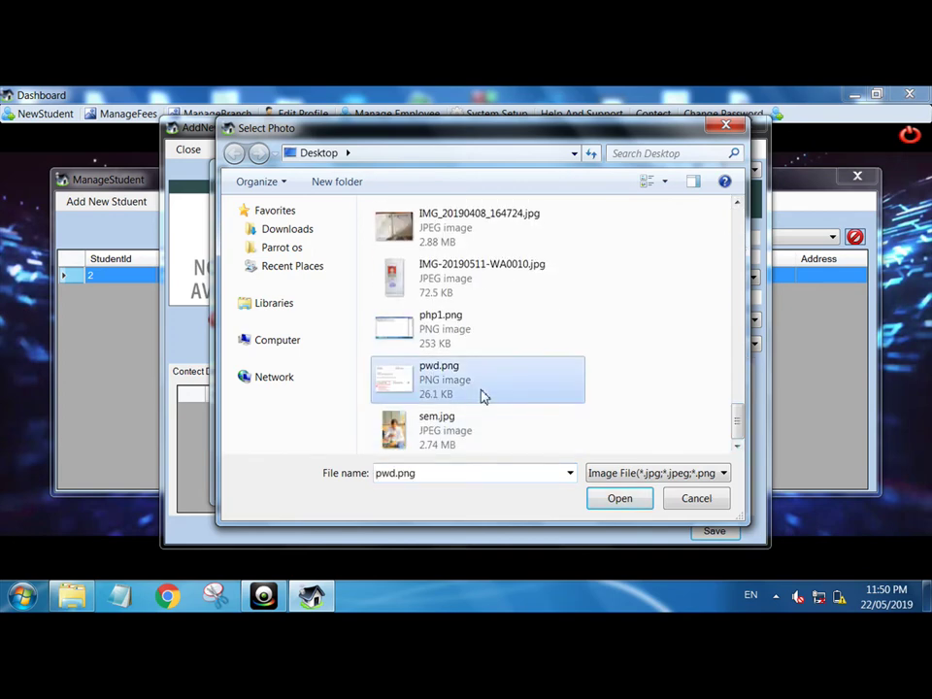
{"action": "double_click", "coordinate": [482, 321]}
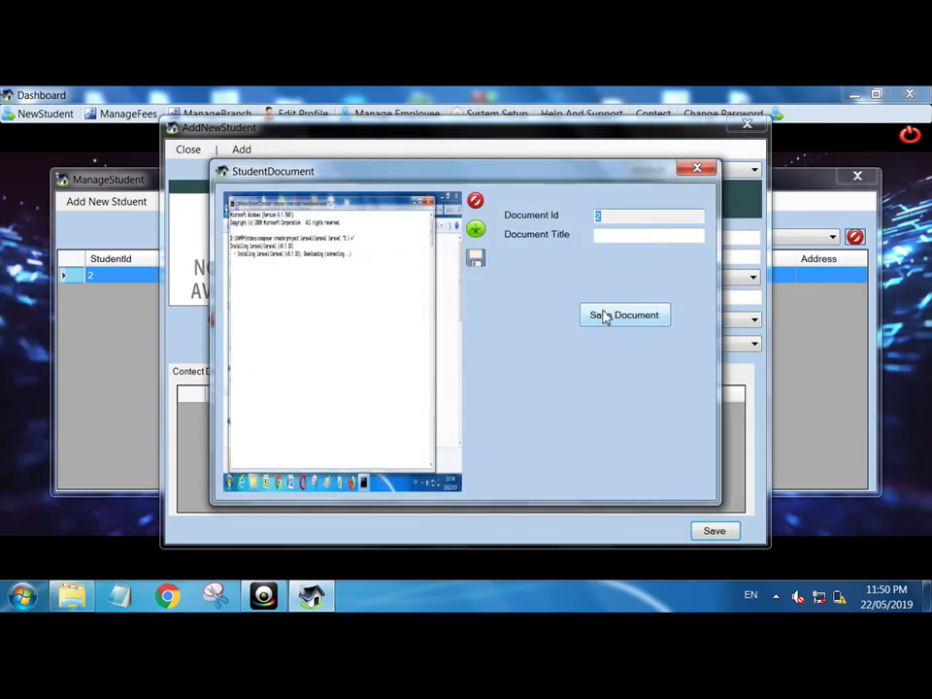
{"action": "left_click", "coordinate": [627, 325]}
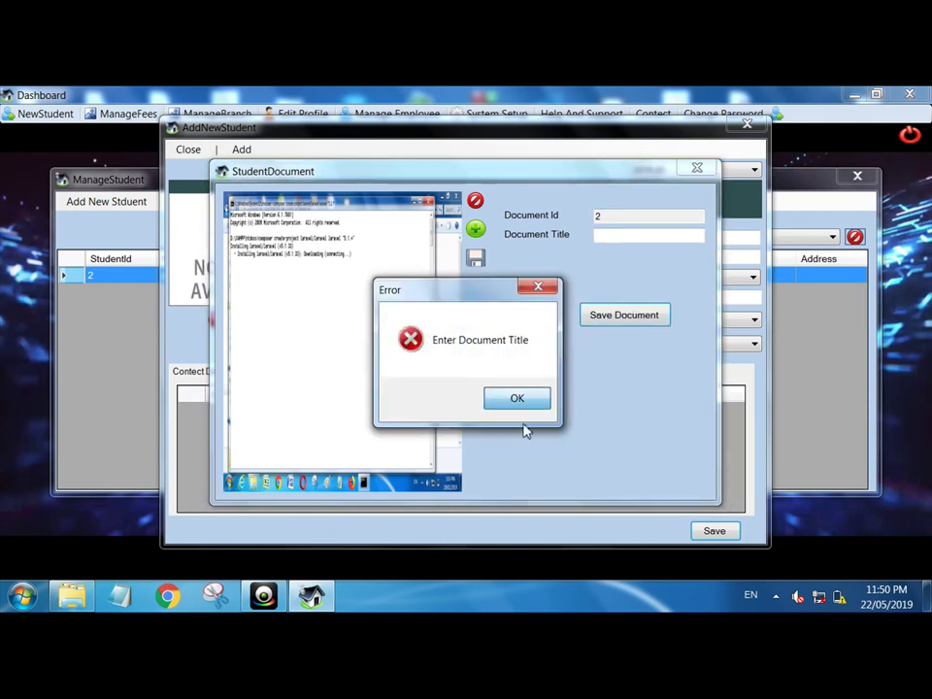
- Give the document the title 10 and save it to Jon's record
{"action": "left_click", "coordinate": [518, 398]}
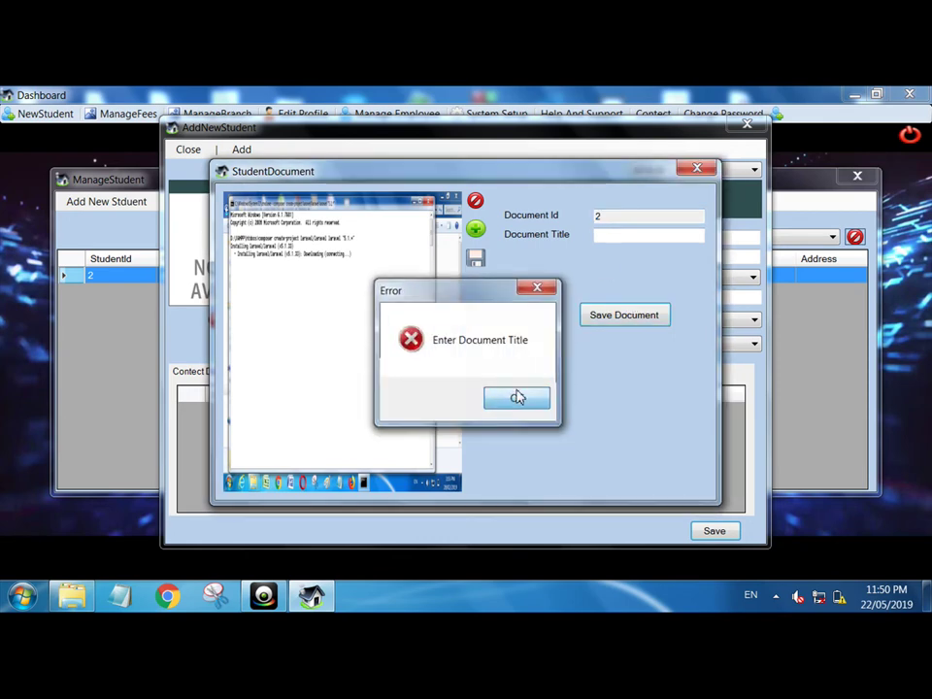
{"action": "left_click", "coordinate": [618, 236]}
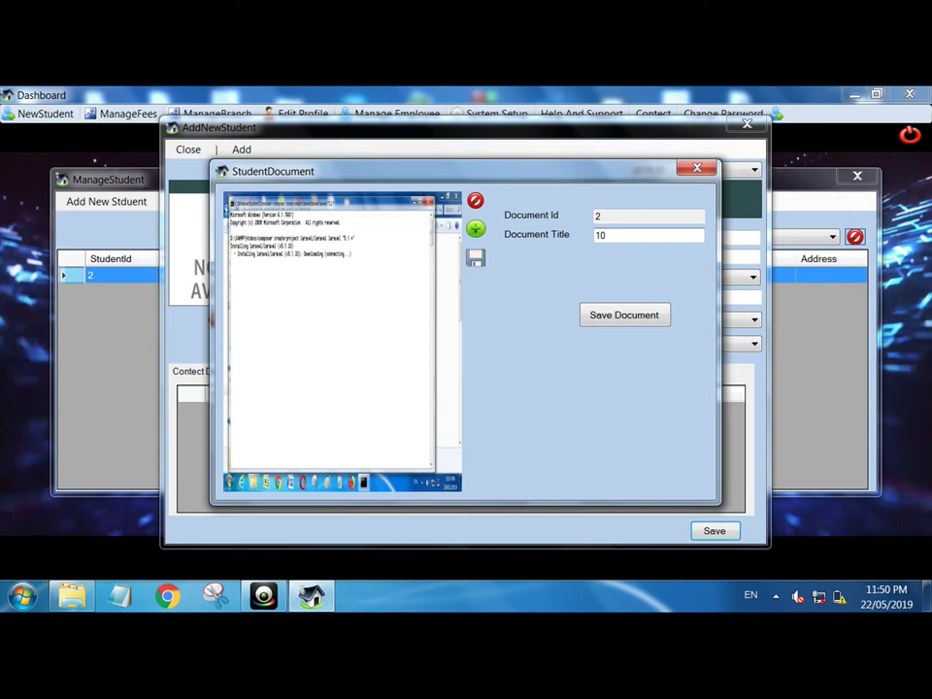
{"action": "left_click", "coordinate": [639, 316]}
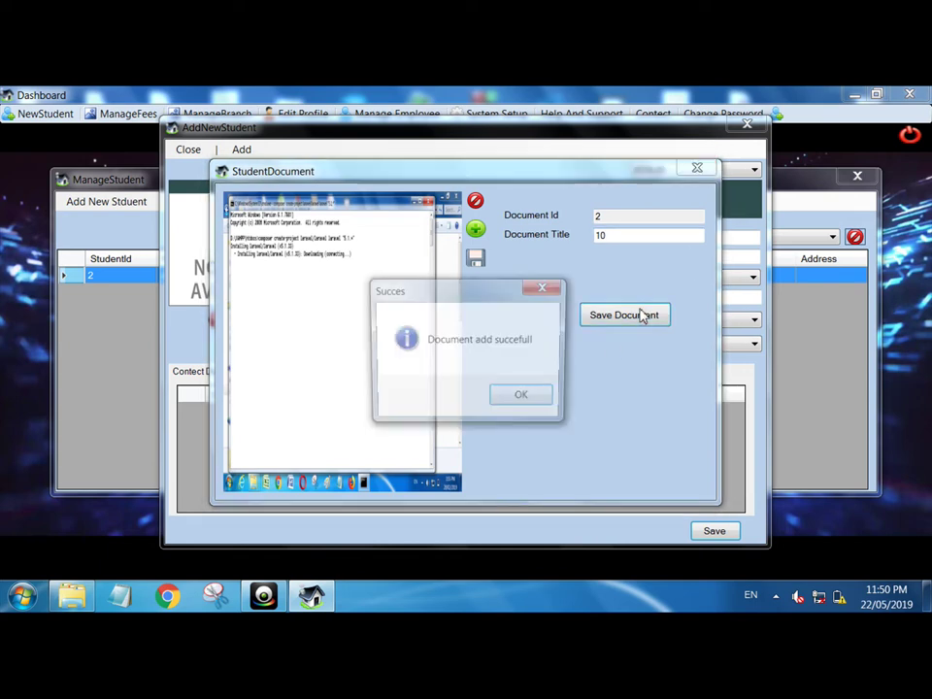
{"action": "left_click", "coordinate": [502, 402]}
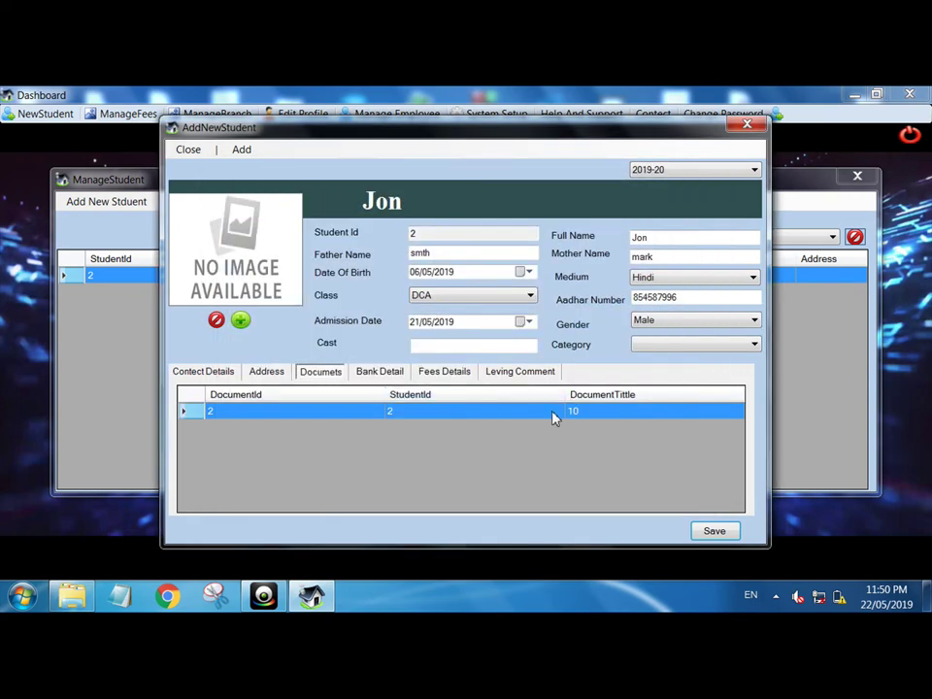
- Delete the document titled 10 and close Jon's record back to the student list
{"action": "double_click", "coordinate": [553, 418]}
{"action": "left_click", "coordinate": [702, 171]}
{"action": "right_click", "coordinate": [484, 412]}
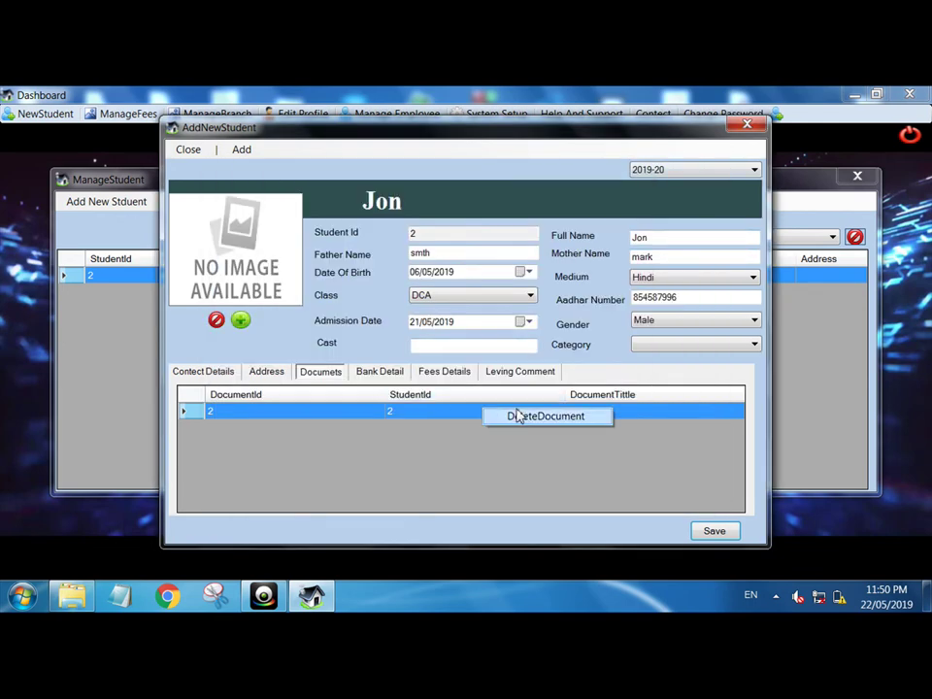
{"action": "left_click", "coordinate": [519, 416]}
{"action": "left_click", "coordinate": [451, 397]}
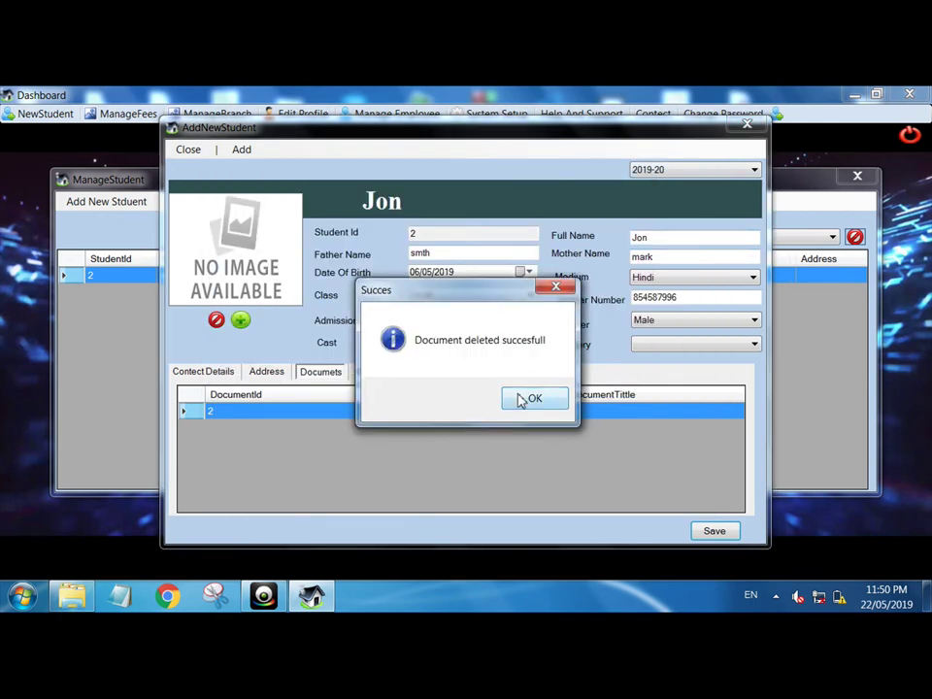
{"action": "left_click", "coordinate": [524, 399]}
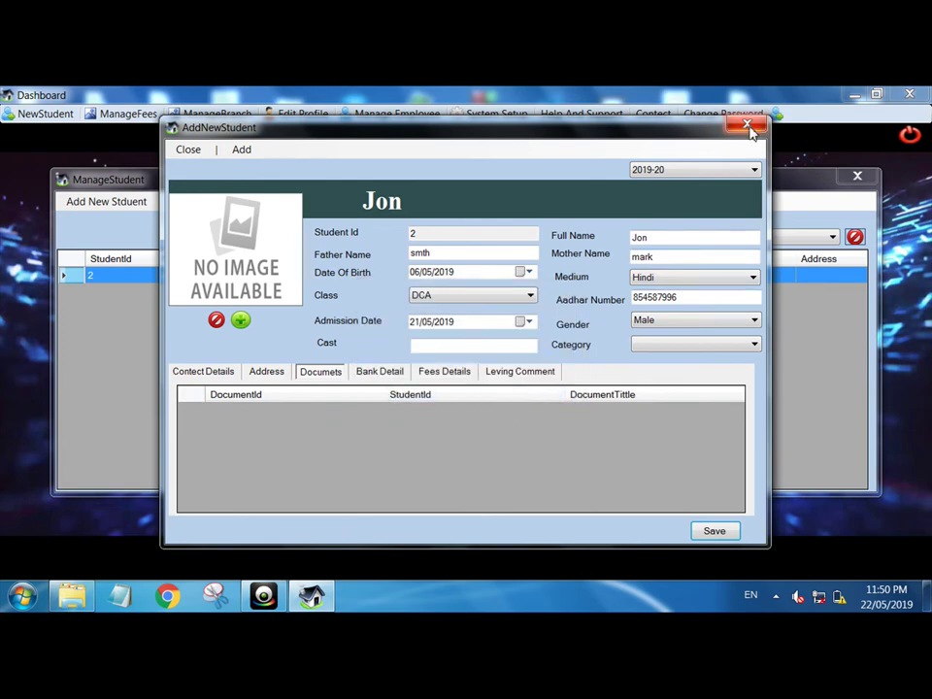
{"action": "left_click", "coordinate": [748, 126]}
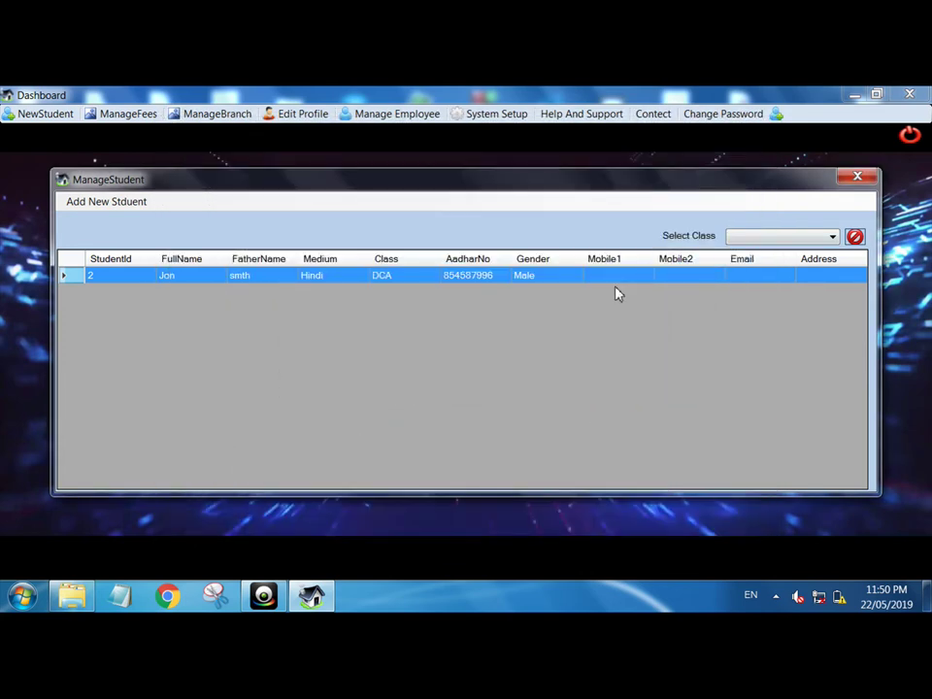
- Reopen Jon's student record and view his fee details
{"action": "left_click", "coordinate": [857, 175]}
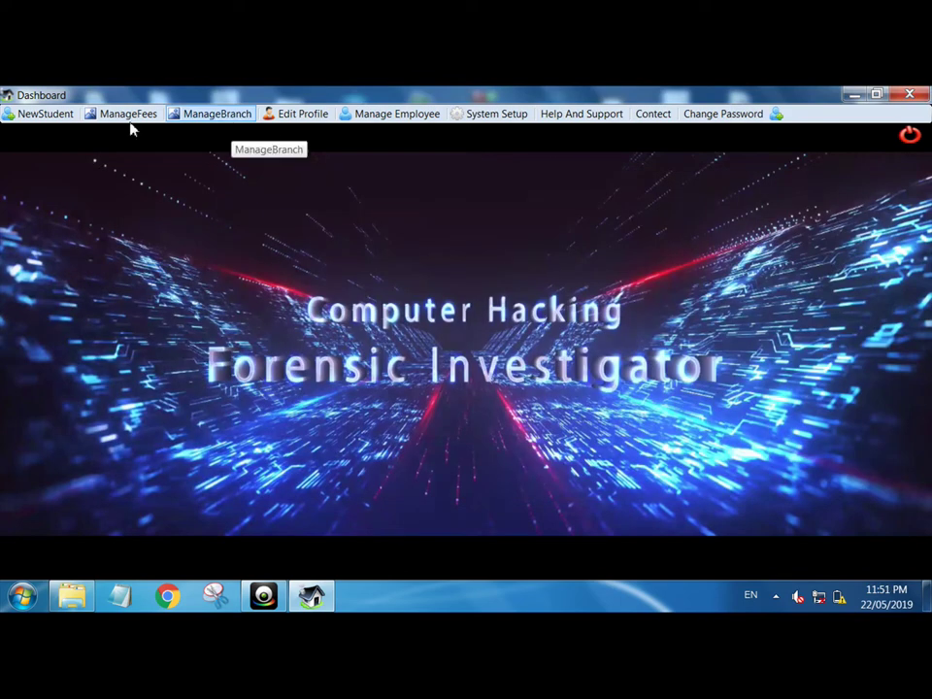
{"action": "left_click", "coordinate": [38, 114]}
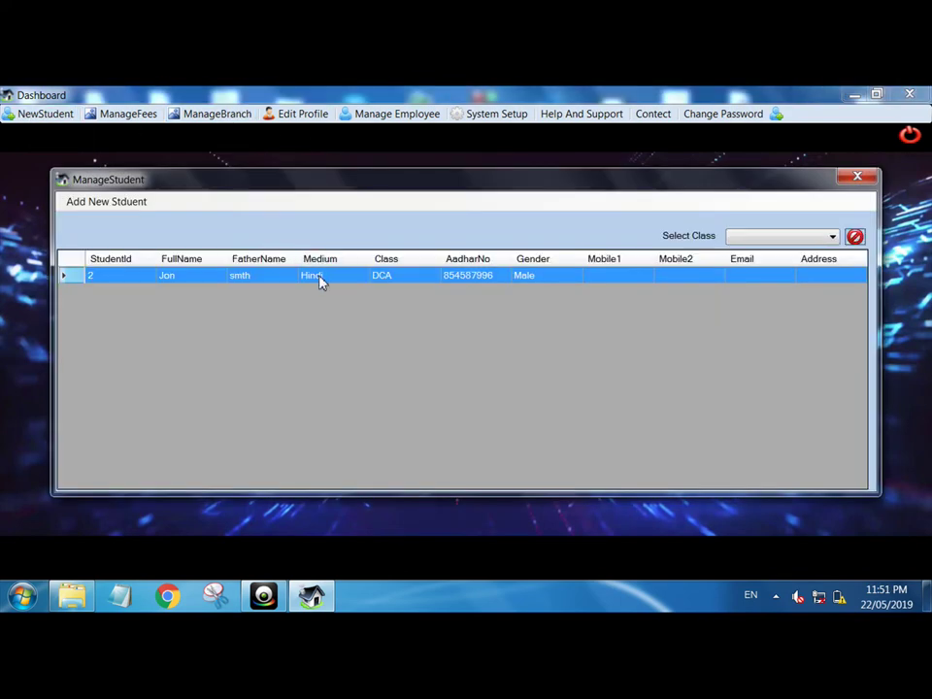
{"action": "double_click", "coordinate": [320, 281]}
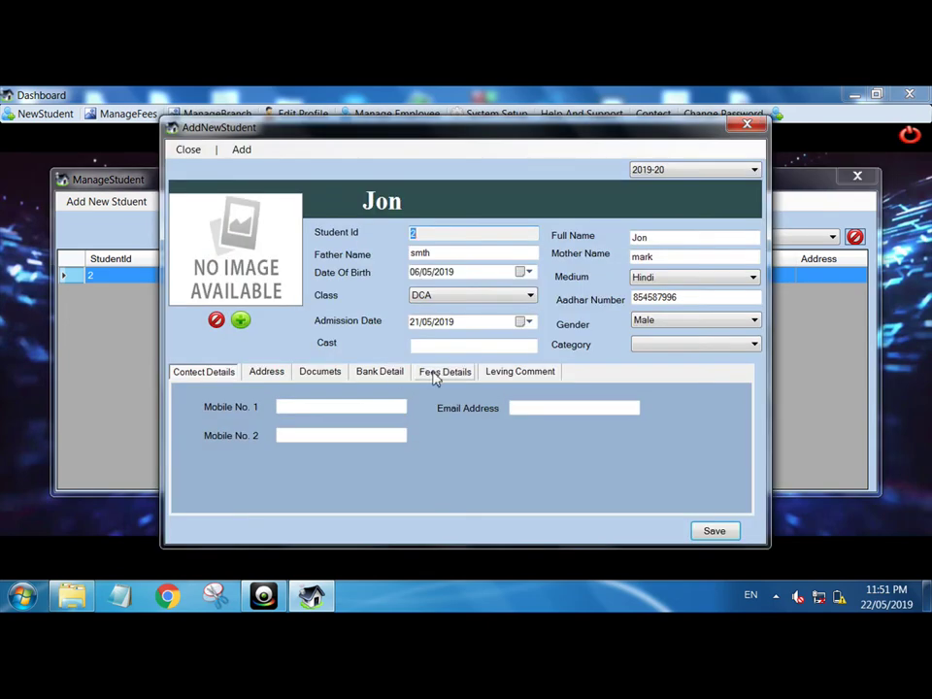
{"action": "left_click", "coordinate": [444, 376]}
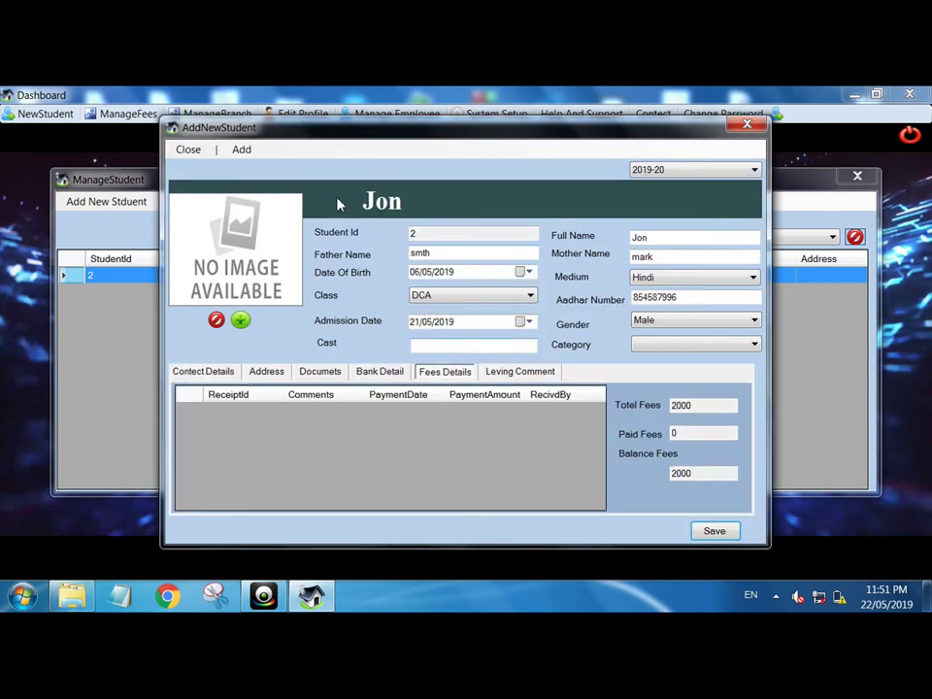
{"action": "left_click", "coordinate": [240, 154]}
{"action": "left_click", "coordinate": [273, 181]}
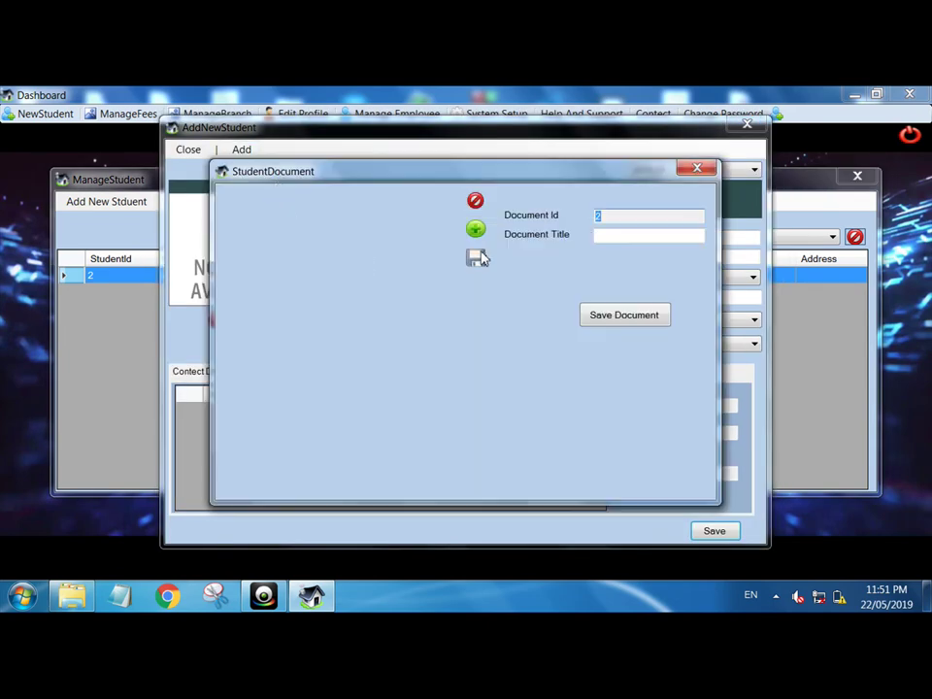
{"action": "left_click", "coordinate": [693, 171]}
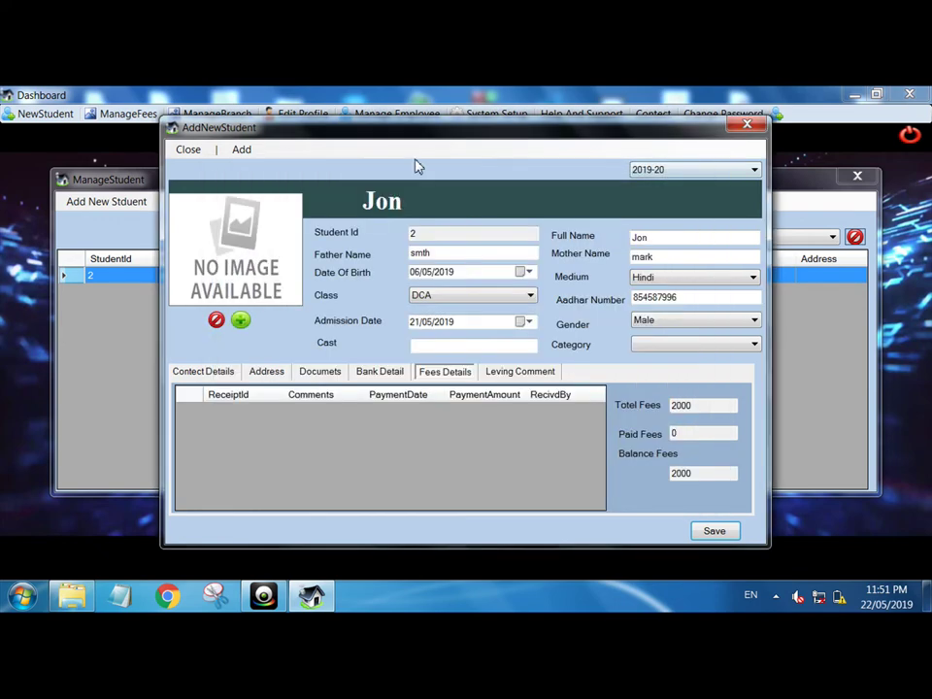
- Start a fee payment for Jon with fee type Admission Fees and comment 200
{"action": "left_click", "coordinate": [253, 152]}
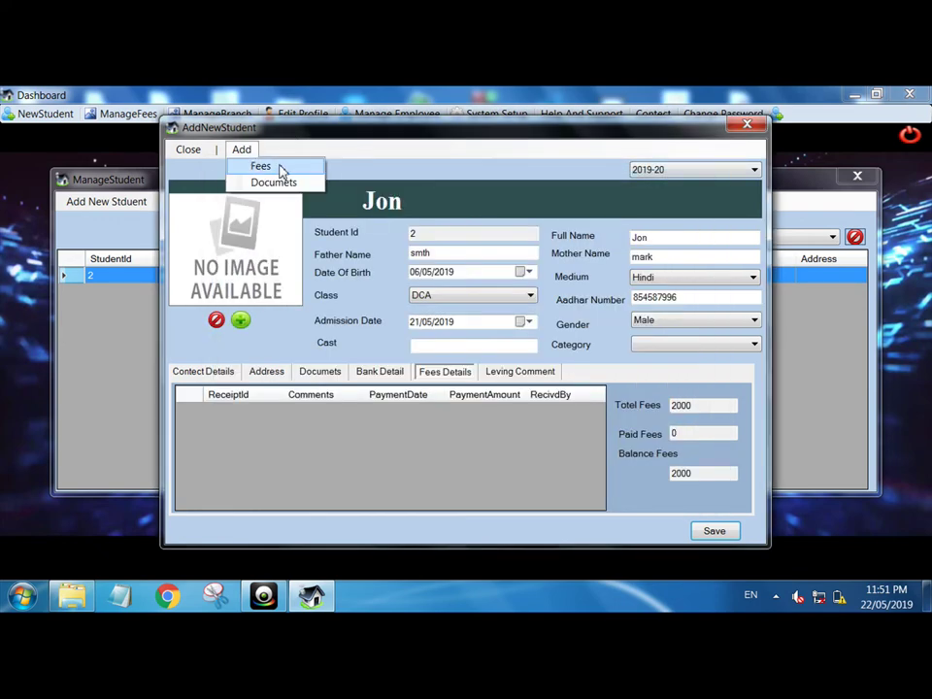
{"action": "left_click", "coordinate": [281, 169]}
{"action": "left_click", "coordinate": [340, 225]}
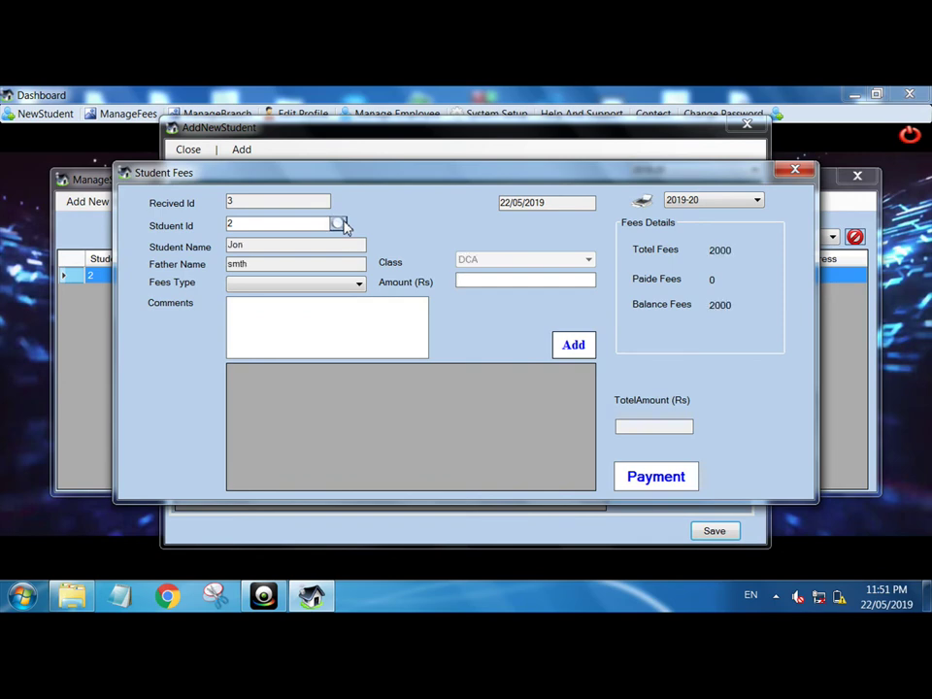
{"action": "left_click", "coordinate": [349, 283]}
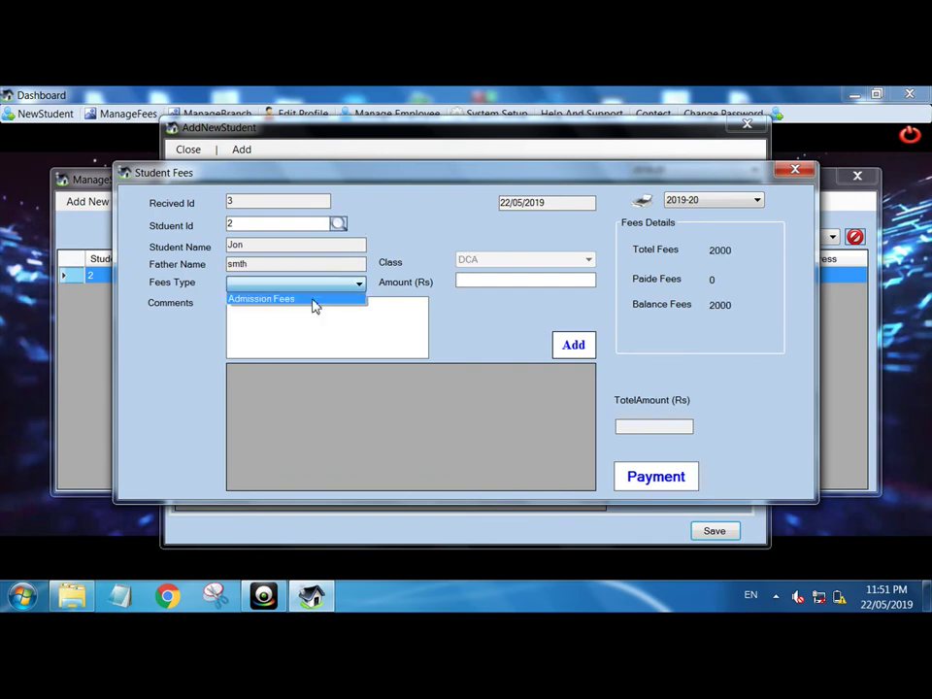
{"action": "left_click", "coordinate": [313, 299]}
{"action": "left_click", "coordinate": [355, 324]}
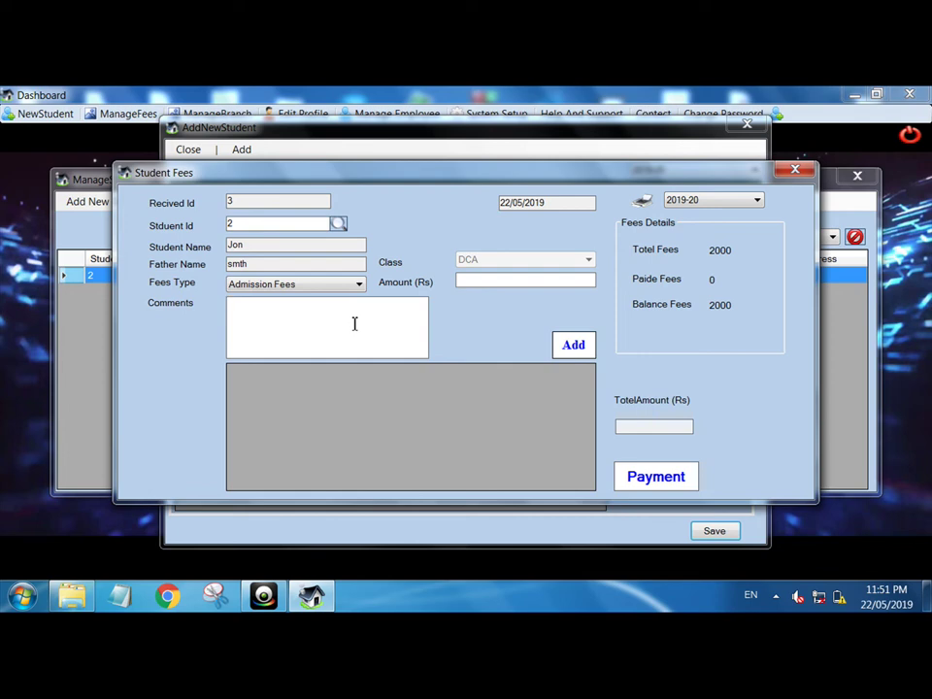
{"action": "type", "text": "2000 Total Fees Complete"}
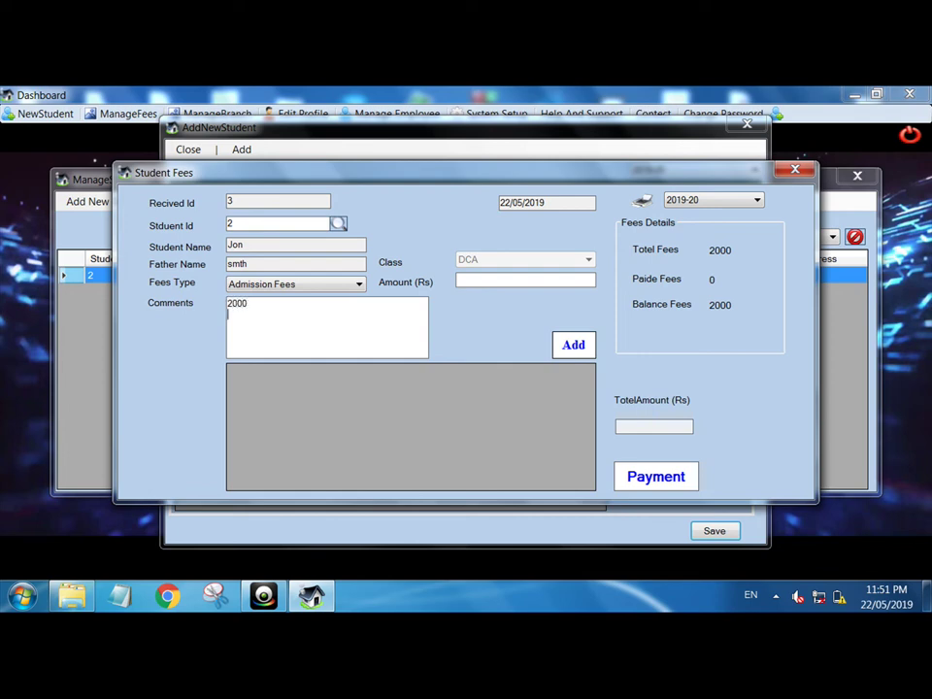
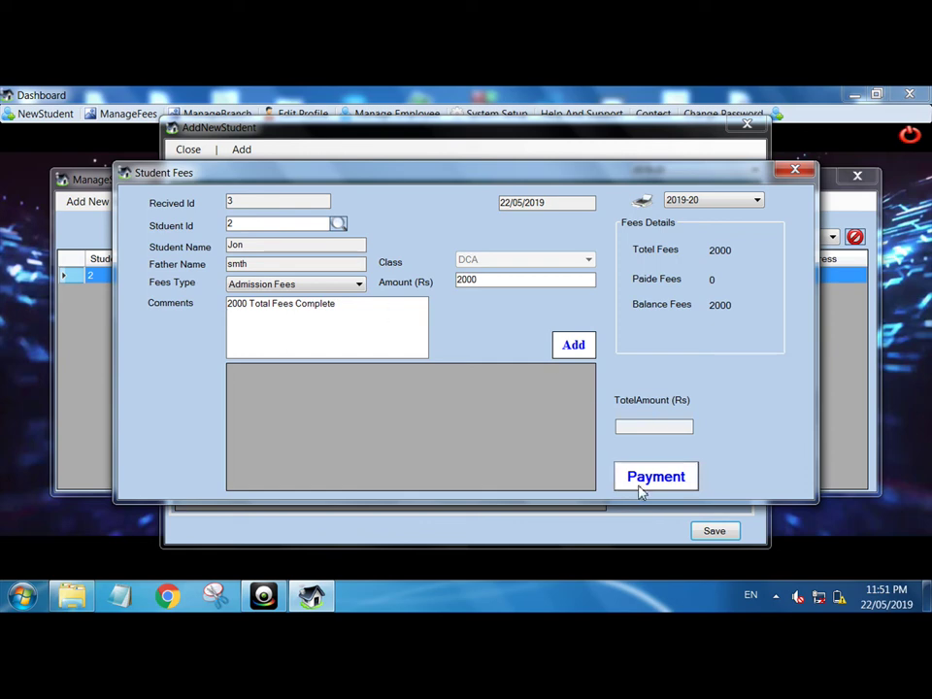
- Add the 2000 Rs admission fee and record the payment as receipt 3, leaving 0 balance
{"action": "left_click", "coordinate": [574, 350]}
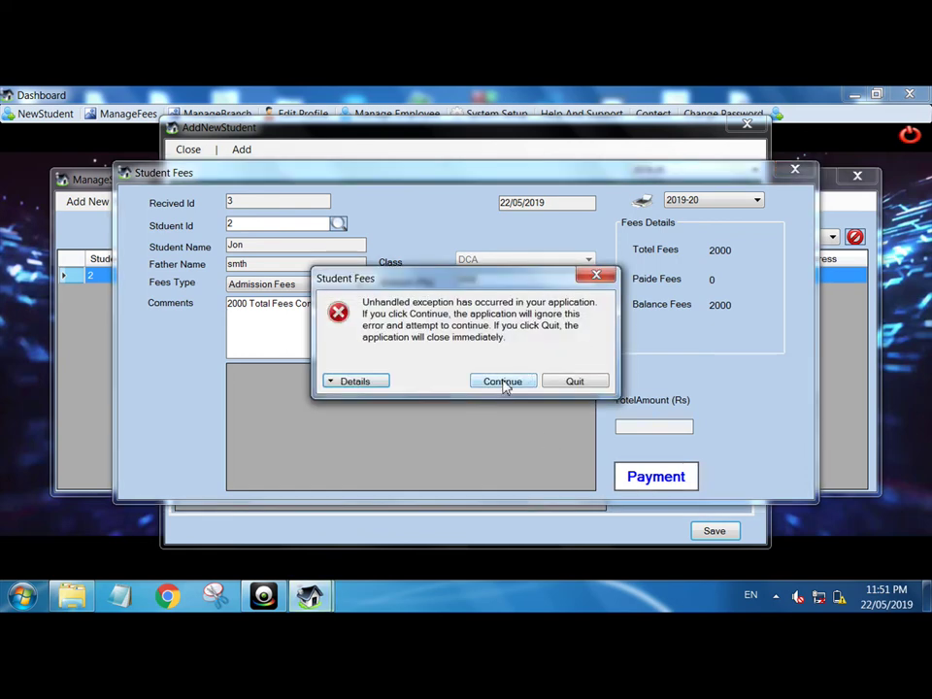
{"action": "left_click", "coordinate": [501, 382]}
{"action": "left_click", "coordinate": [558, 353]}
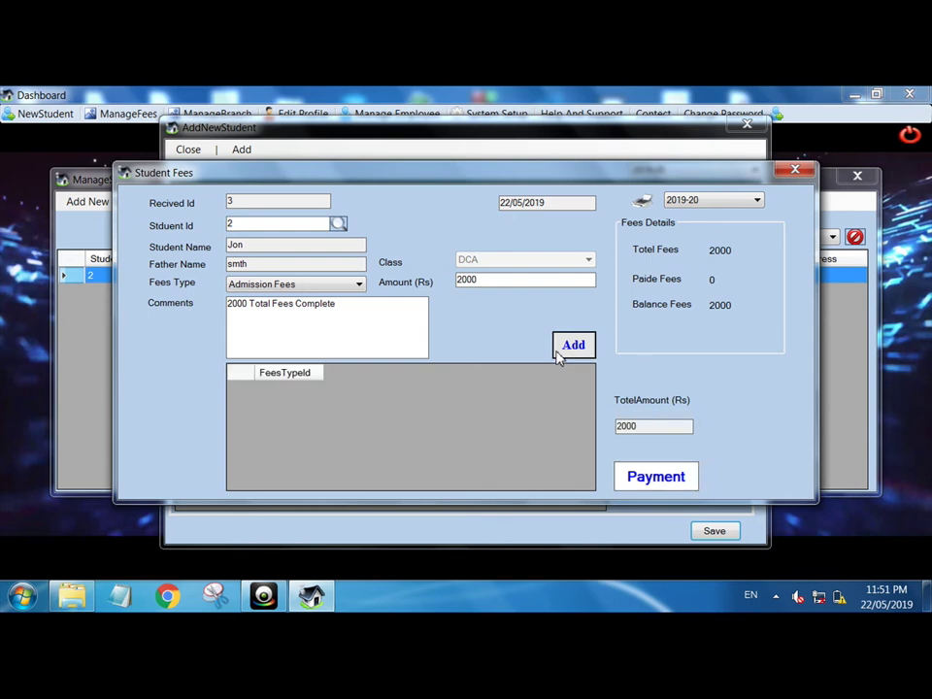
{"action": "left_click", "coordinate": [654, 485]}
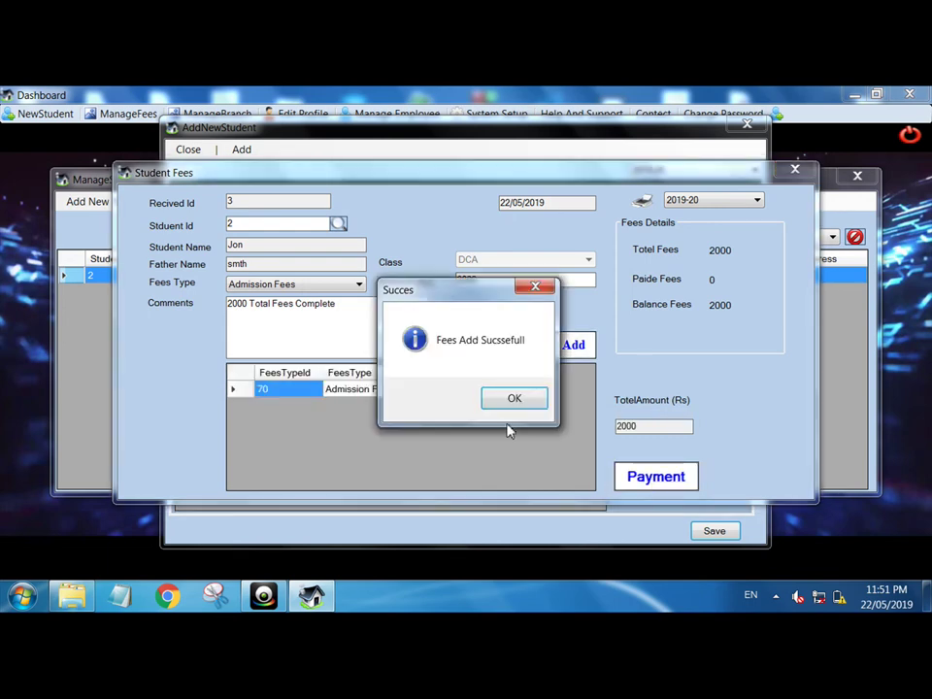
{"action": "left_click", "coordinate": [492, 398]}
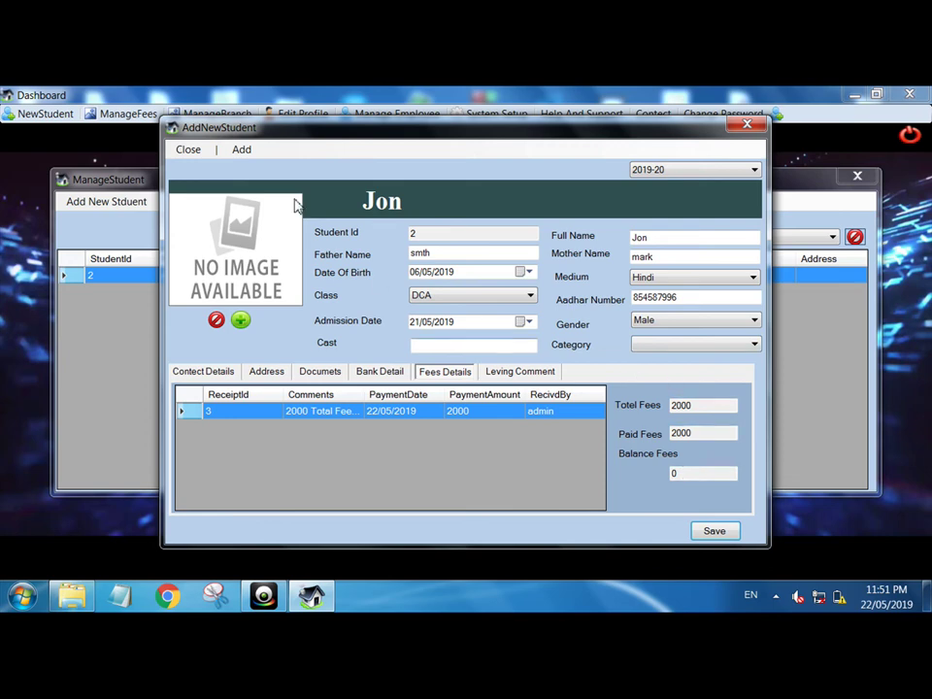
- Resize the ReceiptId, PaymentDate and Comments columns so the full receipt comment is readable
{"action": "left_click", "coordinate": [243, 151]}
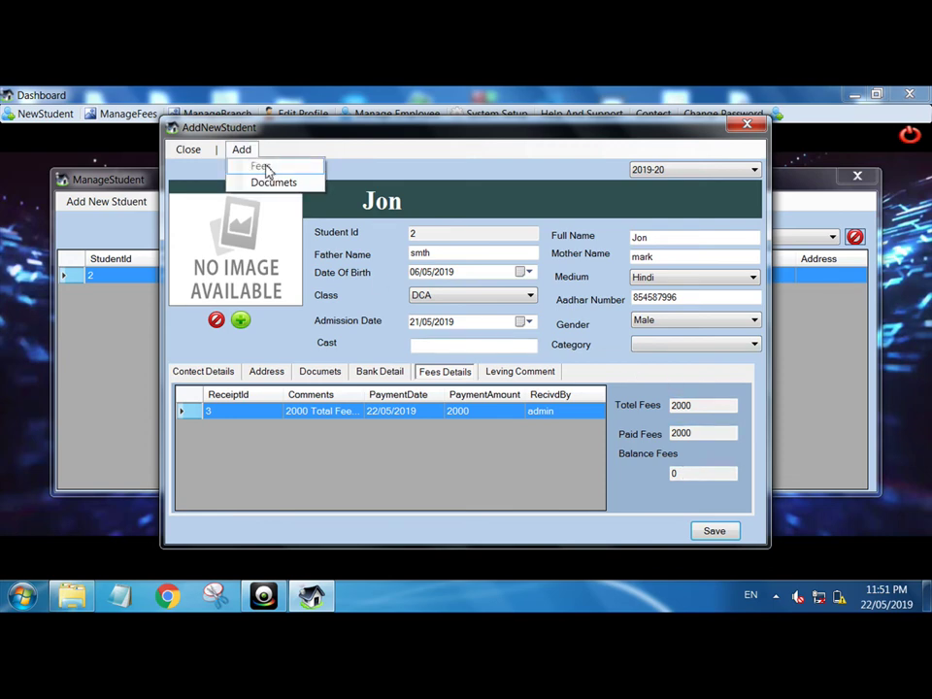
{"action": "left_click", "coordinate": [474, 235]}
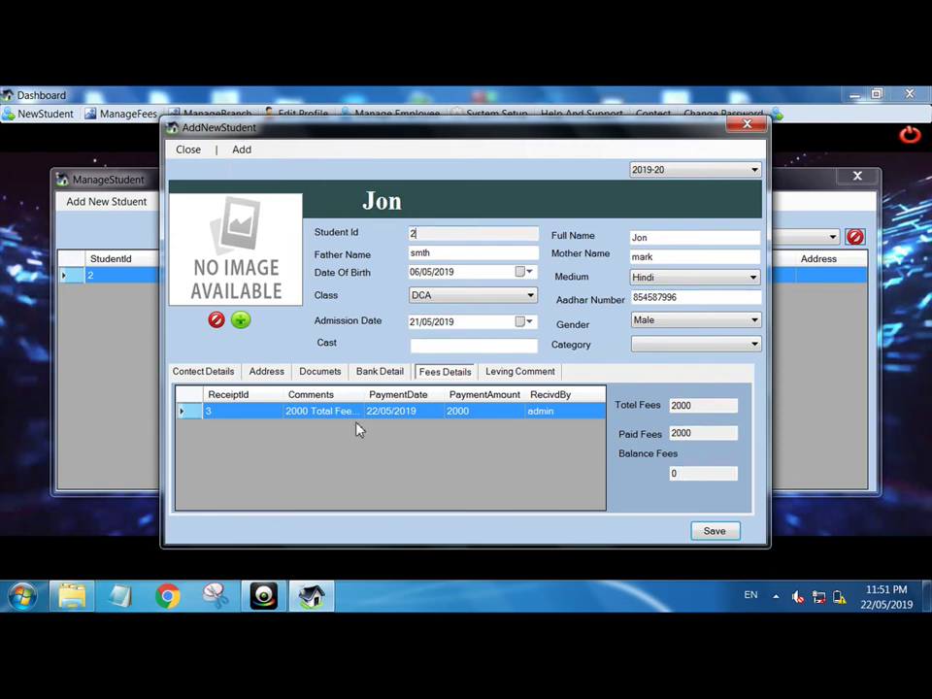
{"action": "left_click_drag", "start_coordinate": [281, 397], "coordinate": [244, 396]}
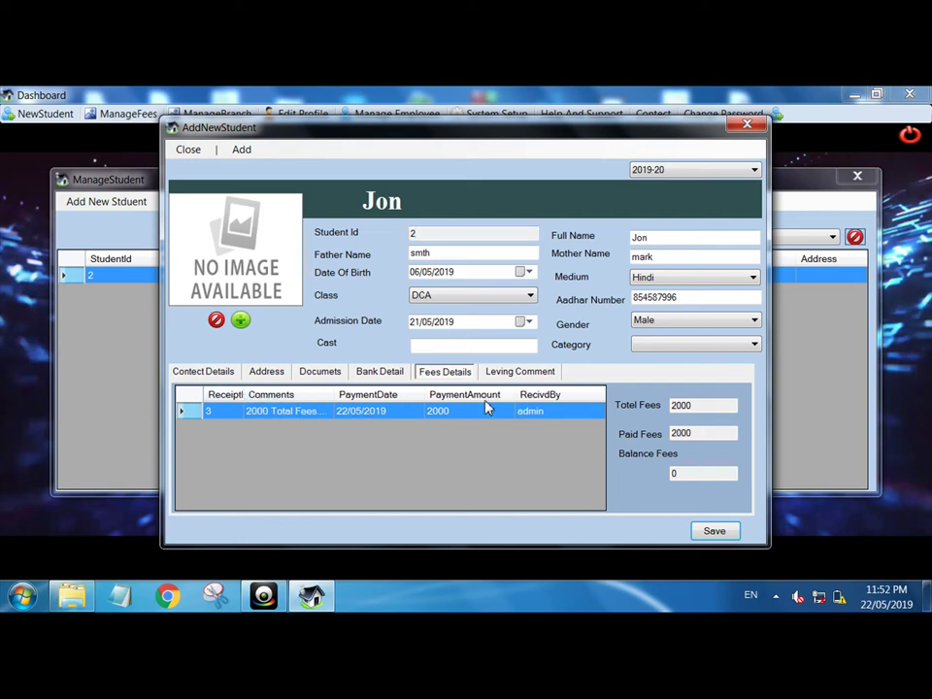
{"action": "left_click_drag", "start_coordinate": [425, 394], "coordinate": [454, 396]}
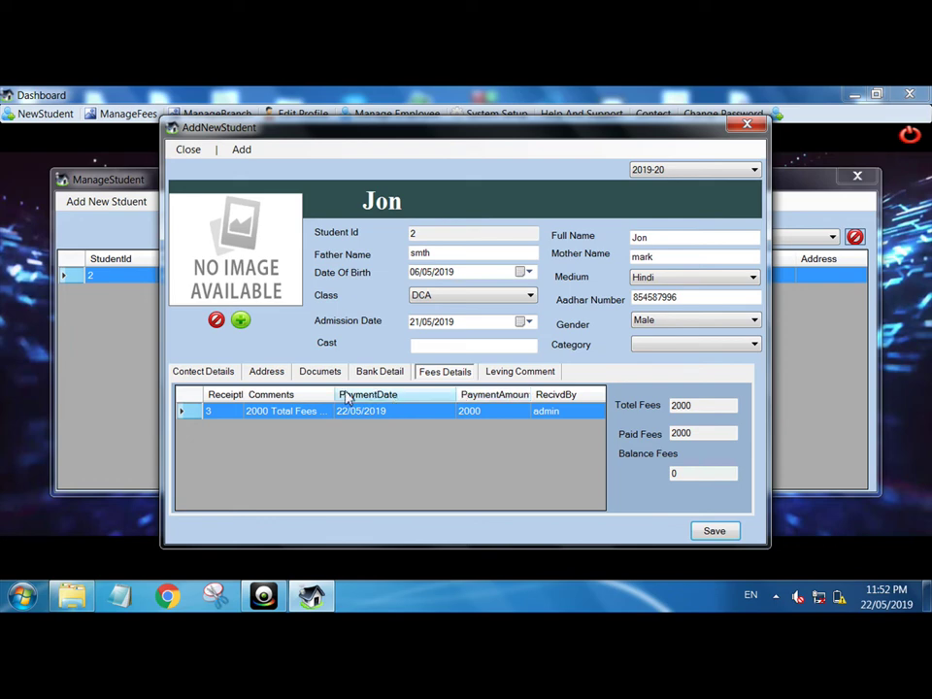
{"action": "left_click_drag", "start_coordinate": [335, 396], "coordinate": [374, 396]}
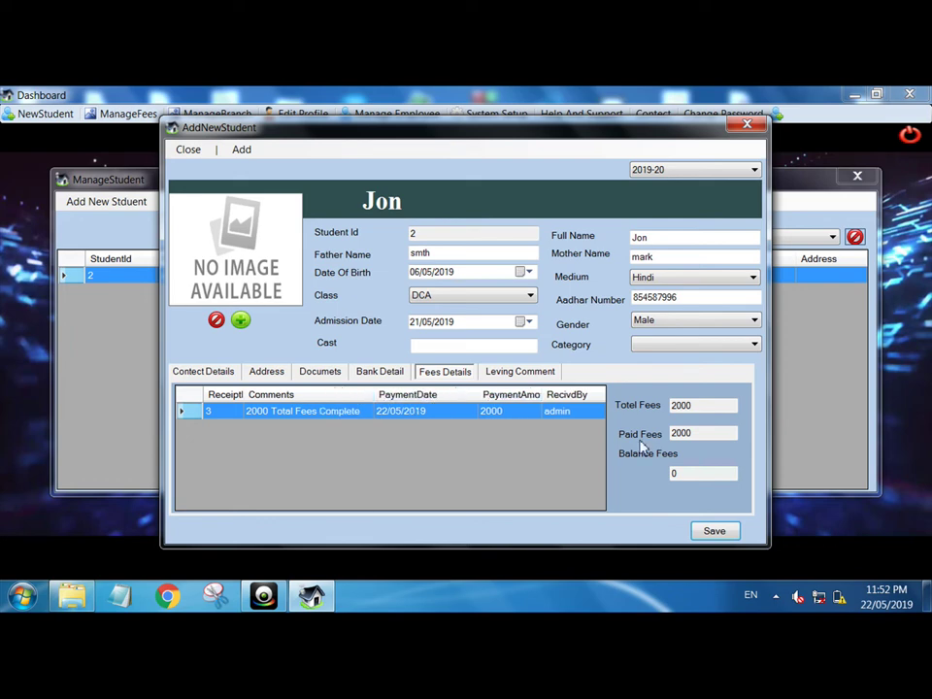
- Save the student record, confirm the update, and close the student form
{"action": "left_click", "coordinate": [712, 534]}
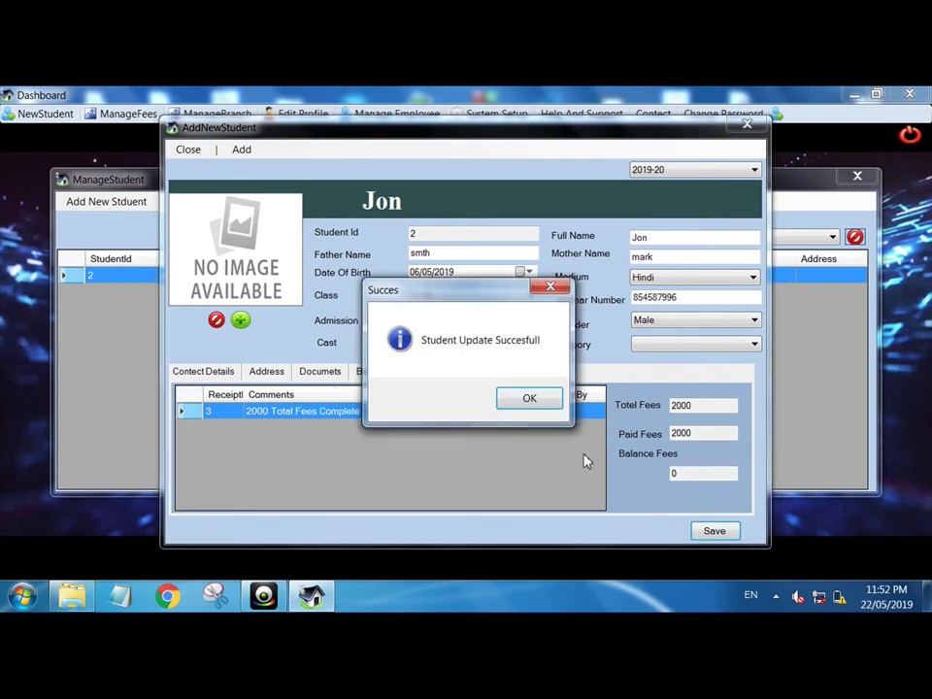
{"action": "left_click", "coordinate": [538, 402]}
{"action": "left_click", "coordinate": [752, 128]}
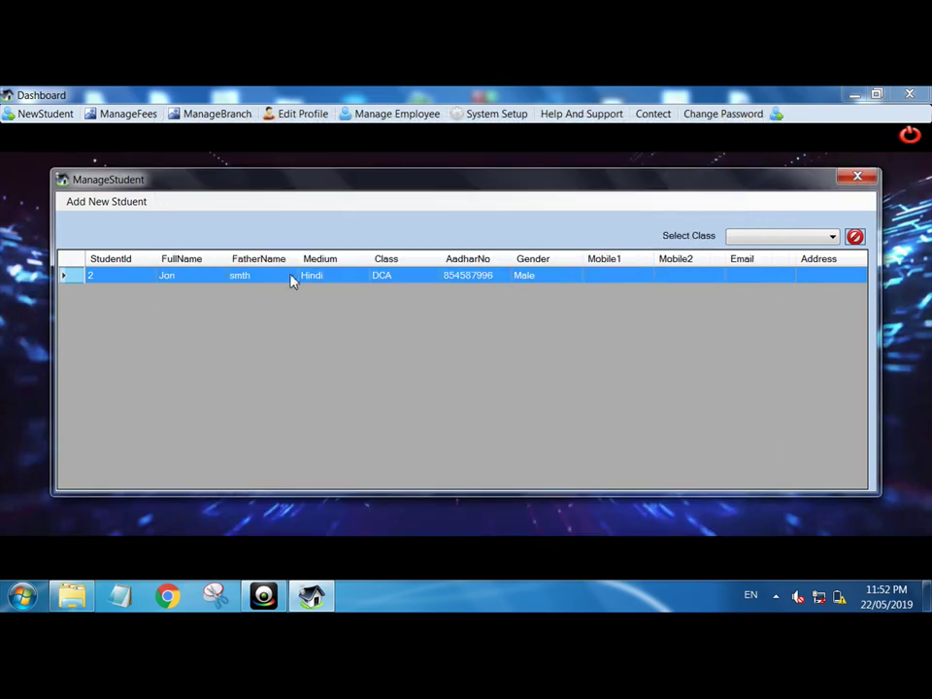
- Change the organisation profile's session to 2018-19, save it, and close the profile windows
{"action": "left_click", "coordinate": [853, 179]}
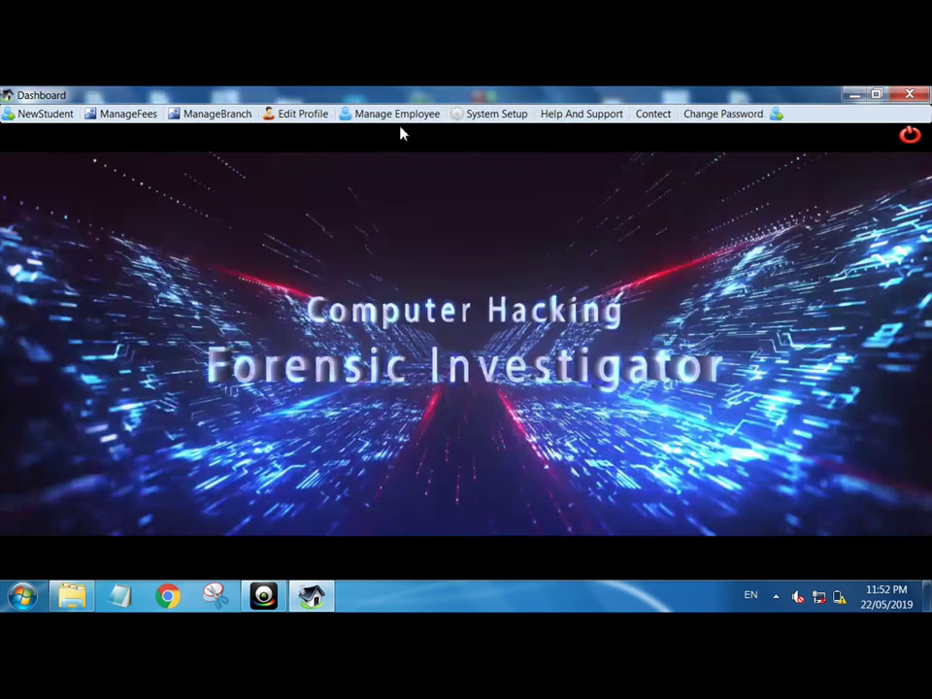
{"action": "left_click", "coordinate": [314, 121]}
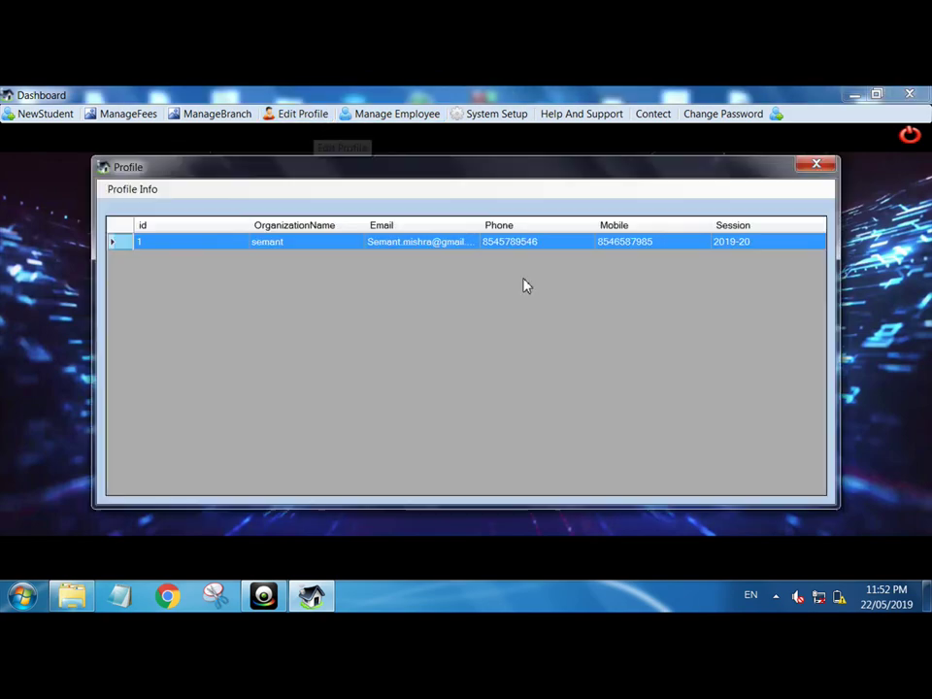
{"action": "double_click", "coordinate": [672, 249]}
{"action": "left_click", "coordinate": [754, 277]}
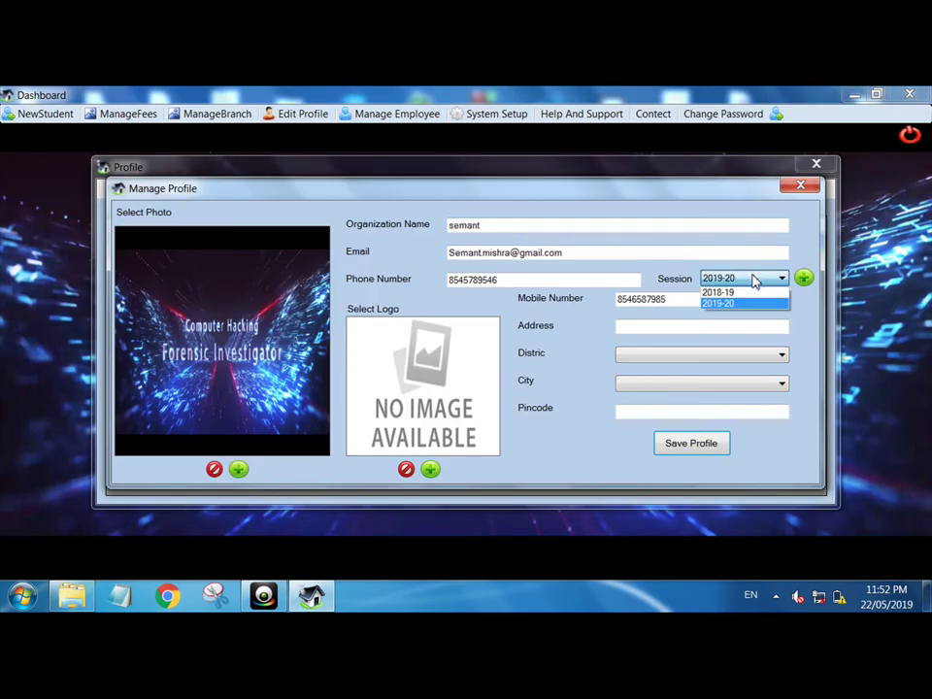
{"action": "left_click", "coordinate": [729, 292]}
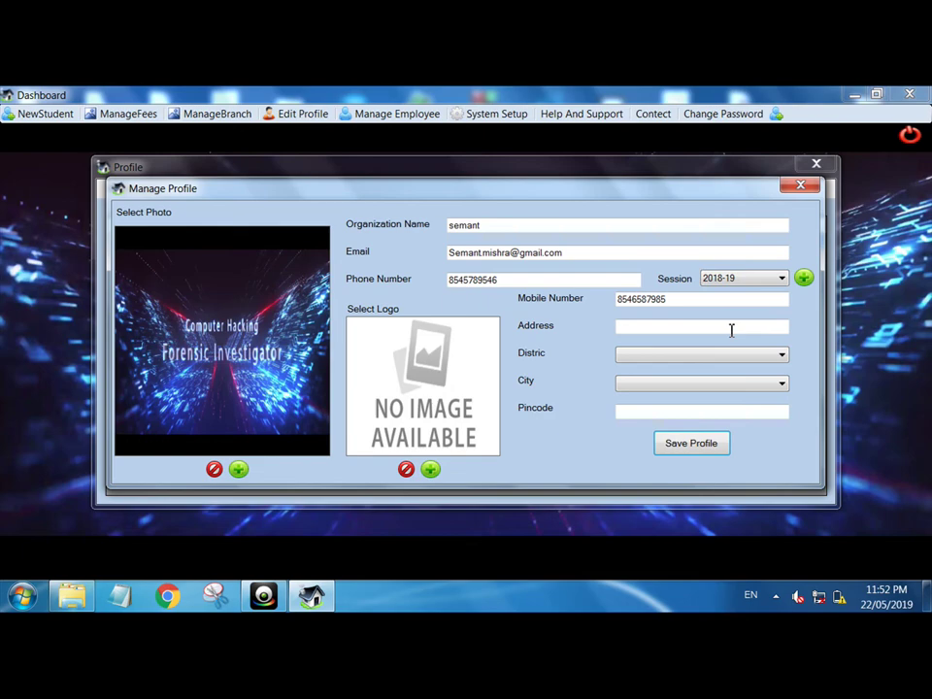
{"action": "left_click", "coordinate": [701, 442]}
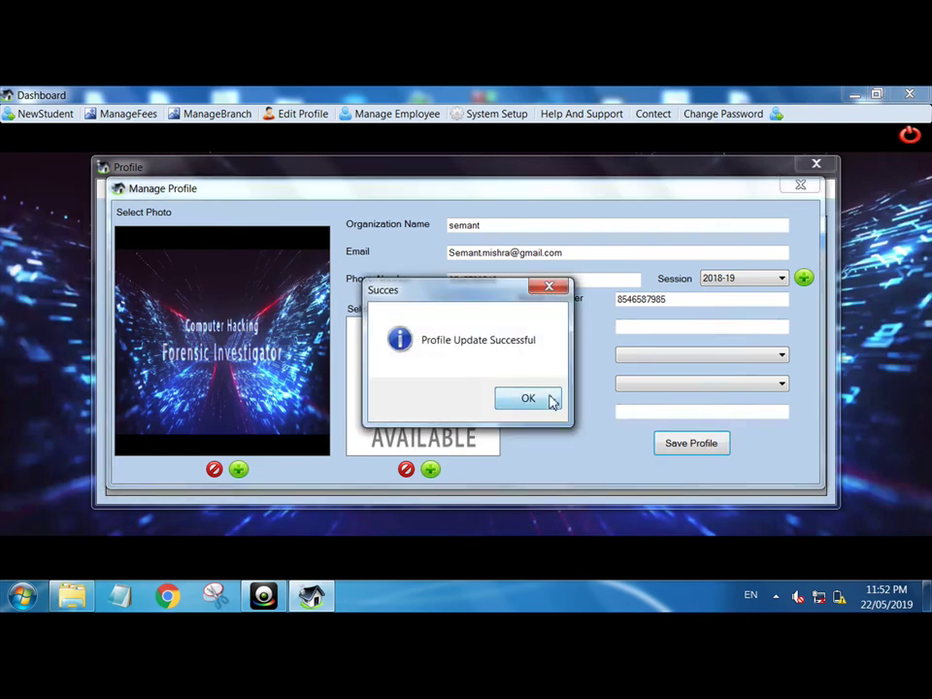
{"action": "left_click", "coordinate": [552, 399]}
{"action": "left_click", "coordinate": [797, 188]}
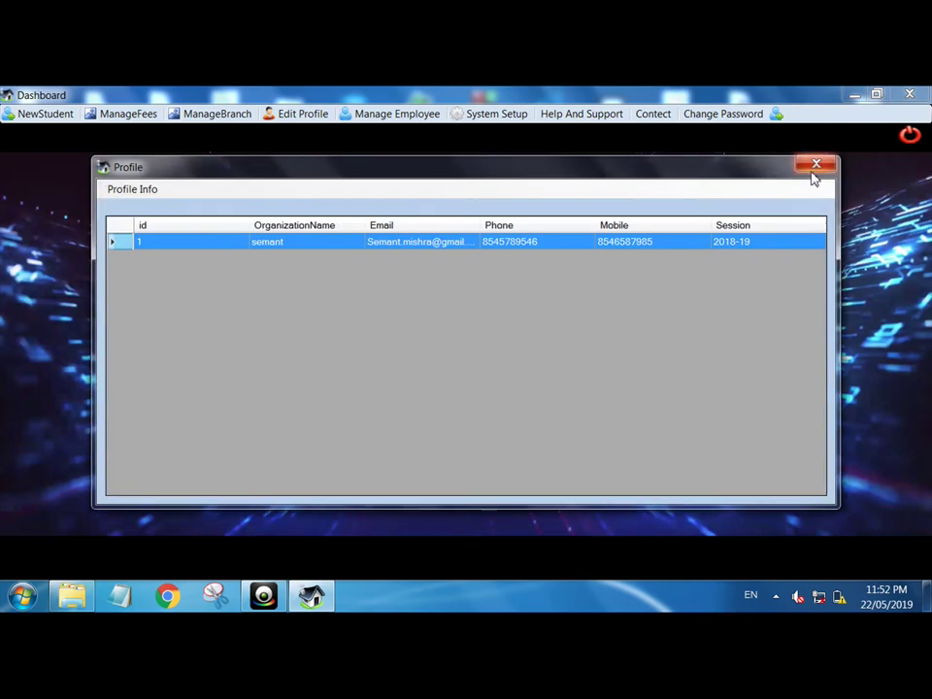
{"action": "left_click", "coordinate": [817, 165]}
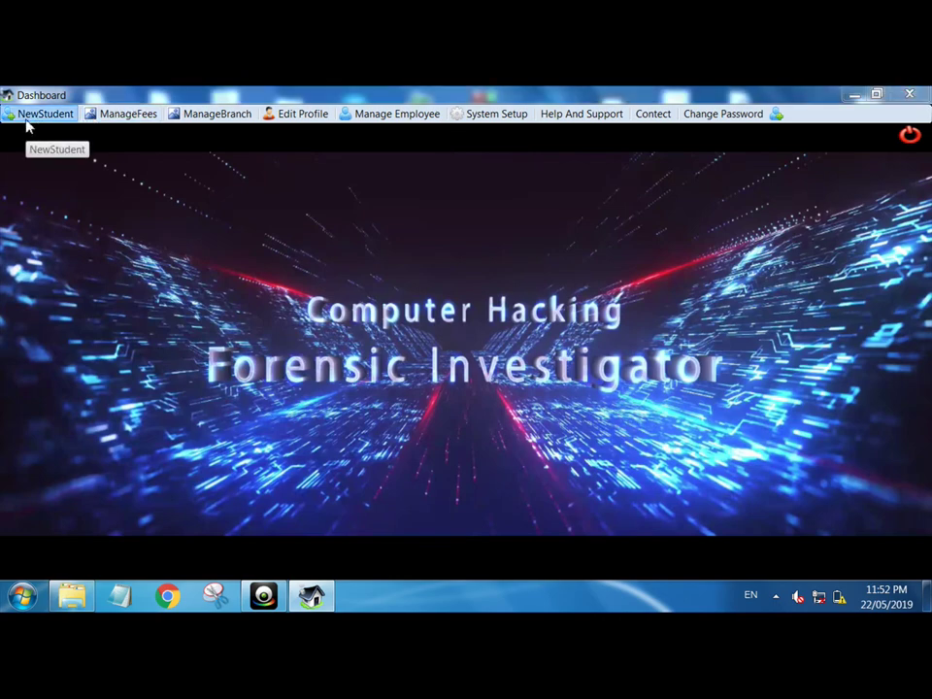
{"action": "left_click", "coordinate": [27, 116]}
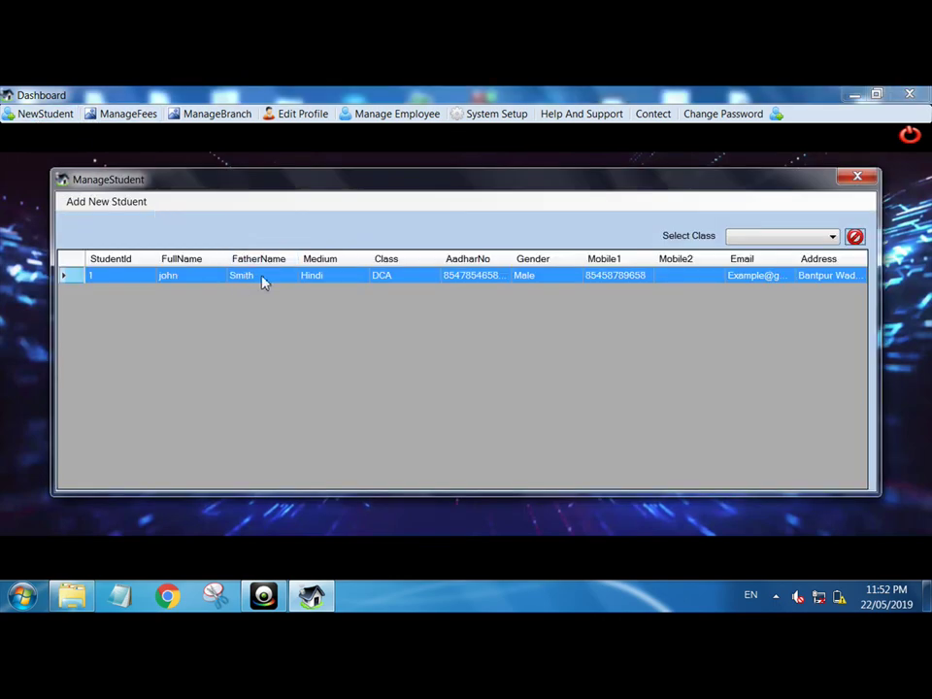
{"action": "double_click", "coordinate": [261, 278]}
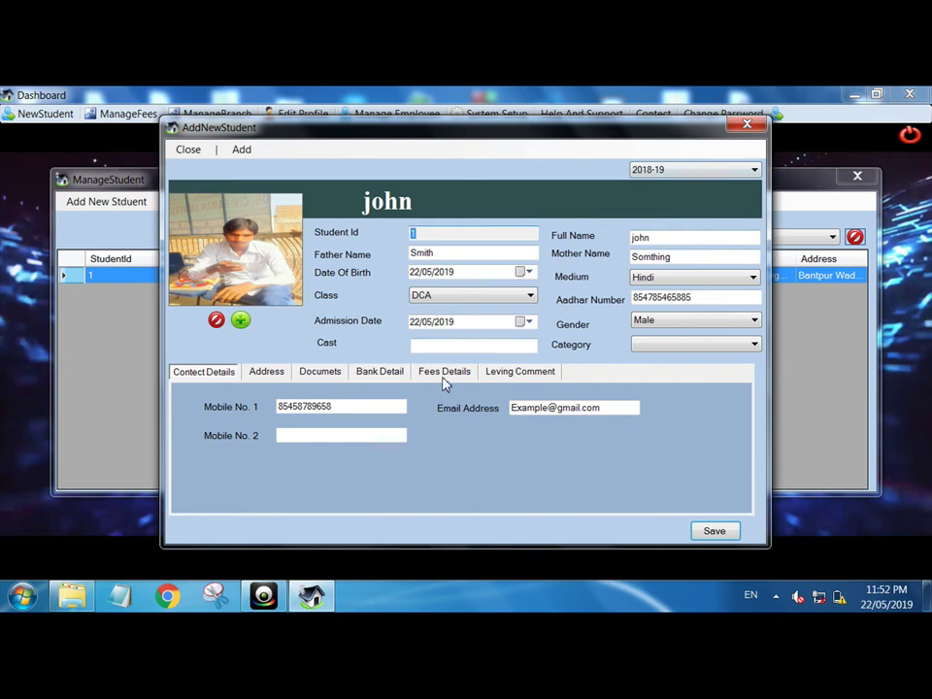
{"action": "left_click", "coordinate": [444, 373]}
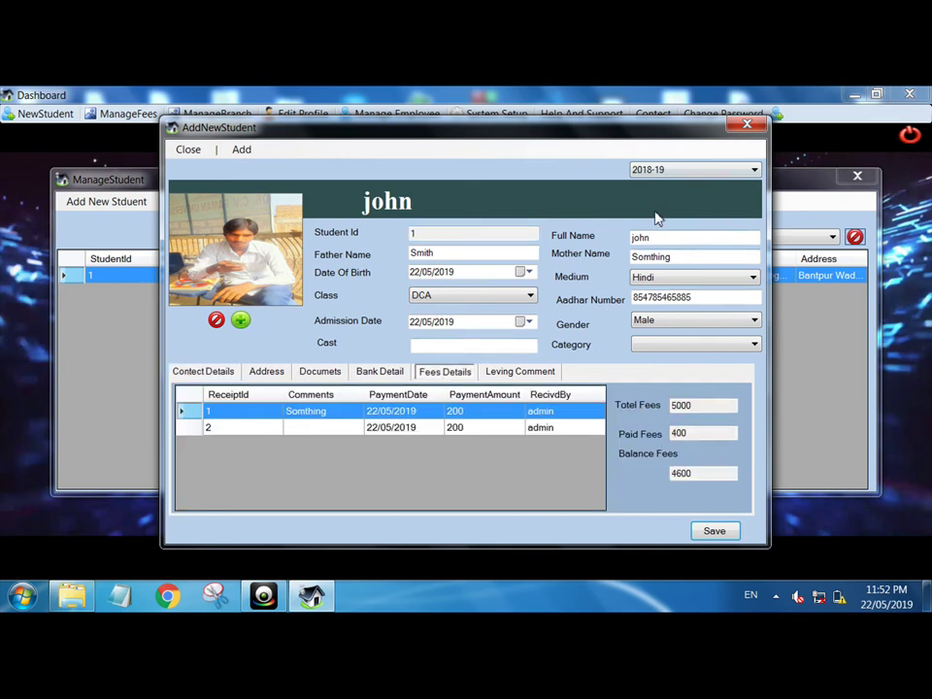
{"action": "left_click", "coordinate": [747, 123]}
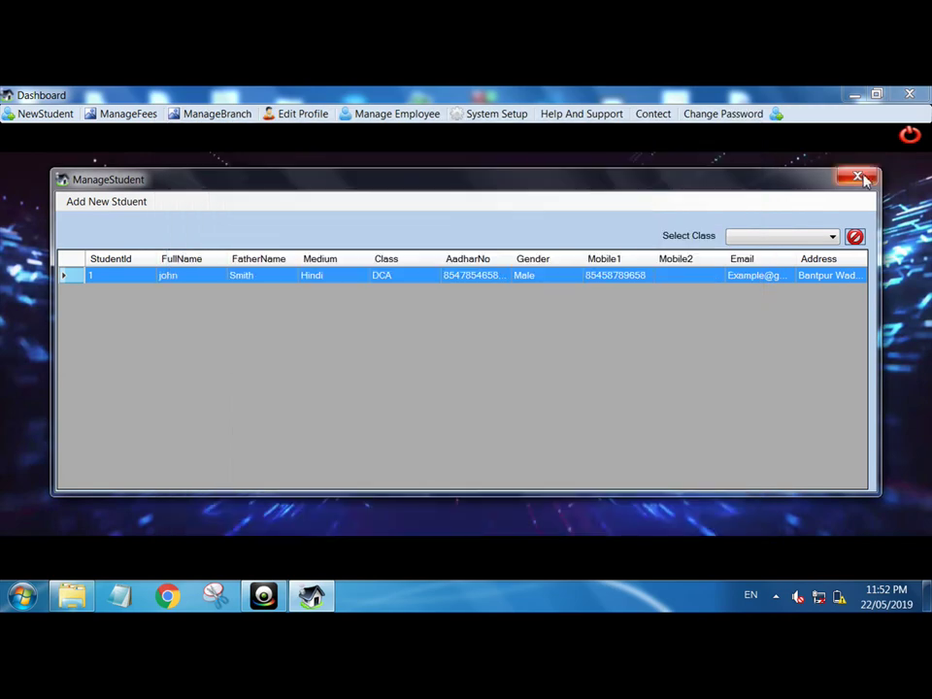
{"action": "left_click", "coordinate": [858, 179]}
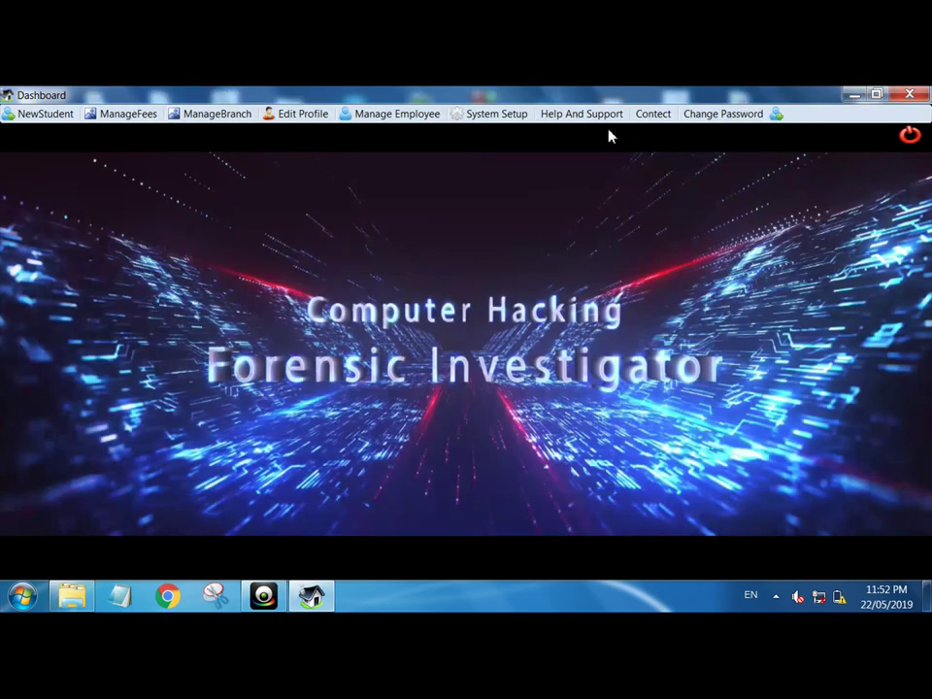
{"action": "left_click", "coordinate": [666, 120]}
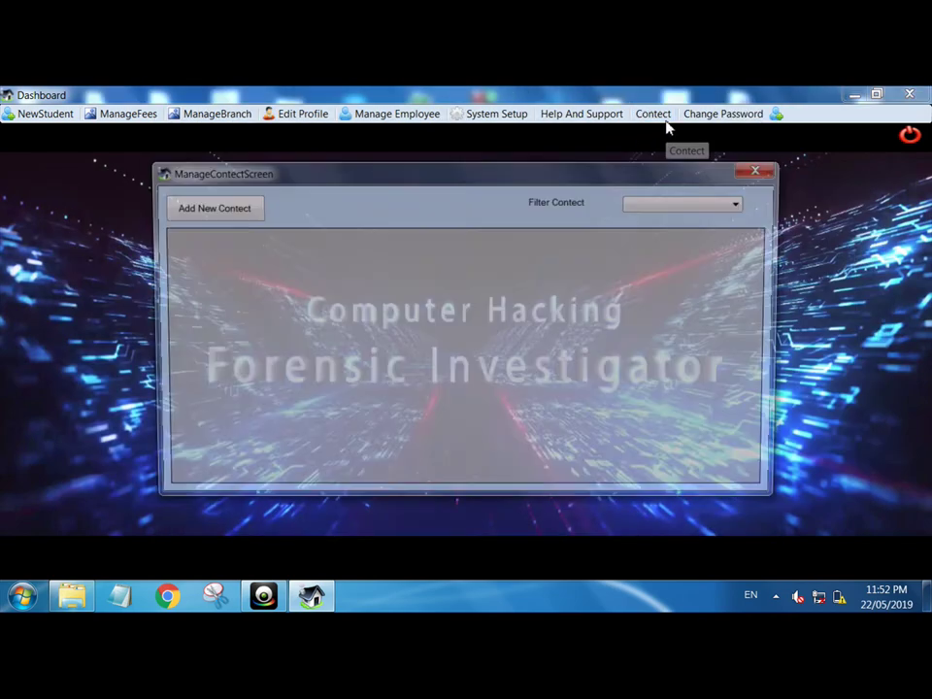
{"action": "left_click", "coordinate": [670, 202]}
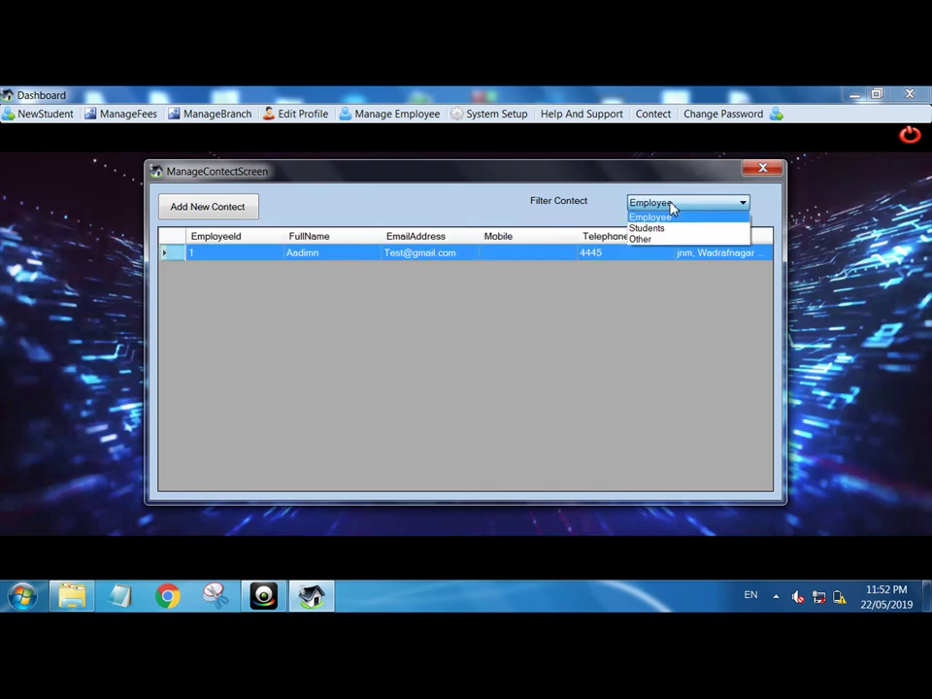
{"action": "key", "text": "Down"}
{"action": "left_click", "coordinate": [570, 280]}
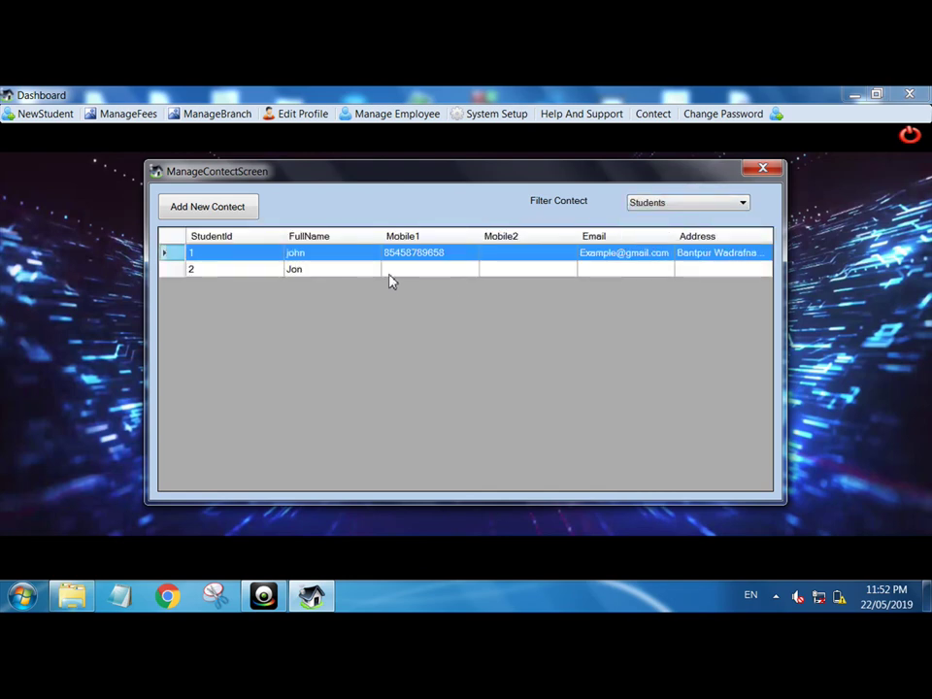
{"action": "left_click", "coordinate": [504, 269]}
{"action": "left_click", "coordinate": [758, 170]}
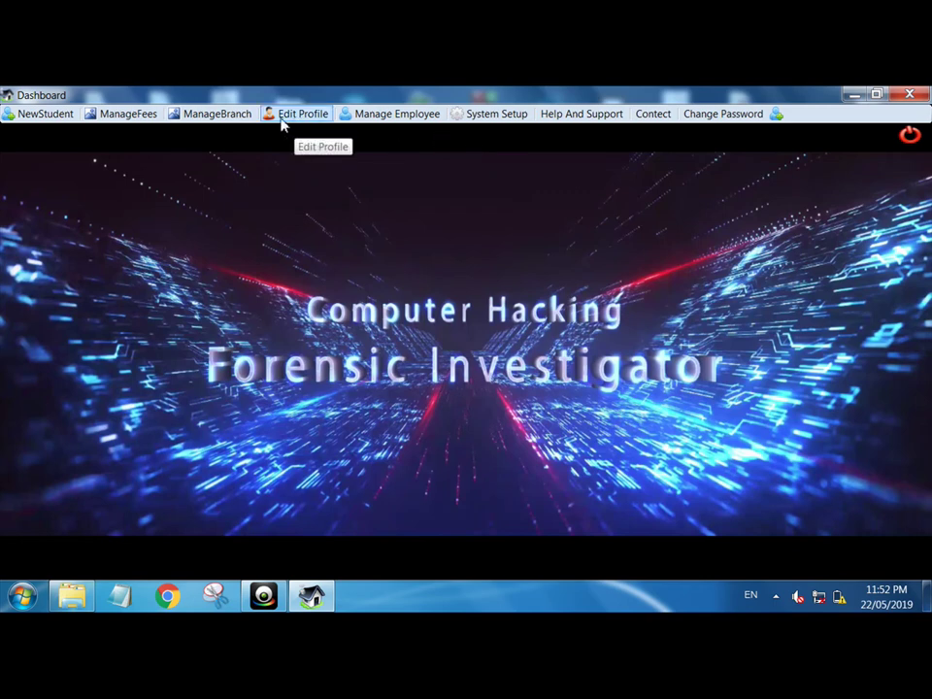
{"action": "left_click", "coordinate": [108, 118]}
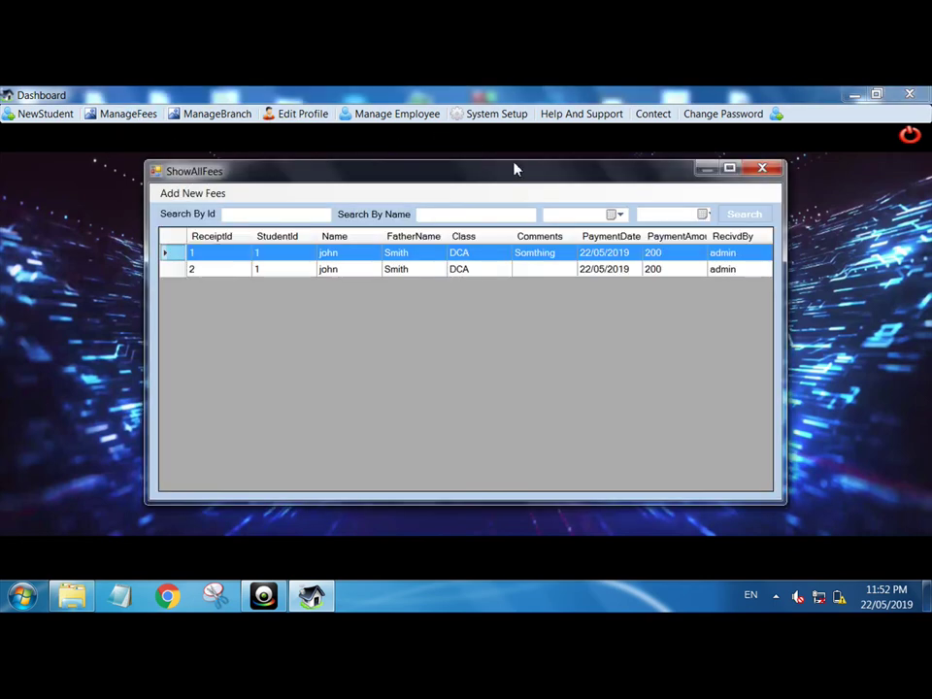
{"action": "left_click", "coordinate": [763, 170]}
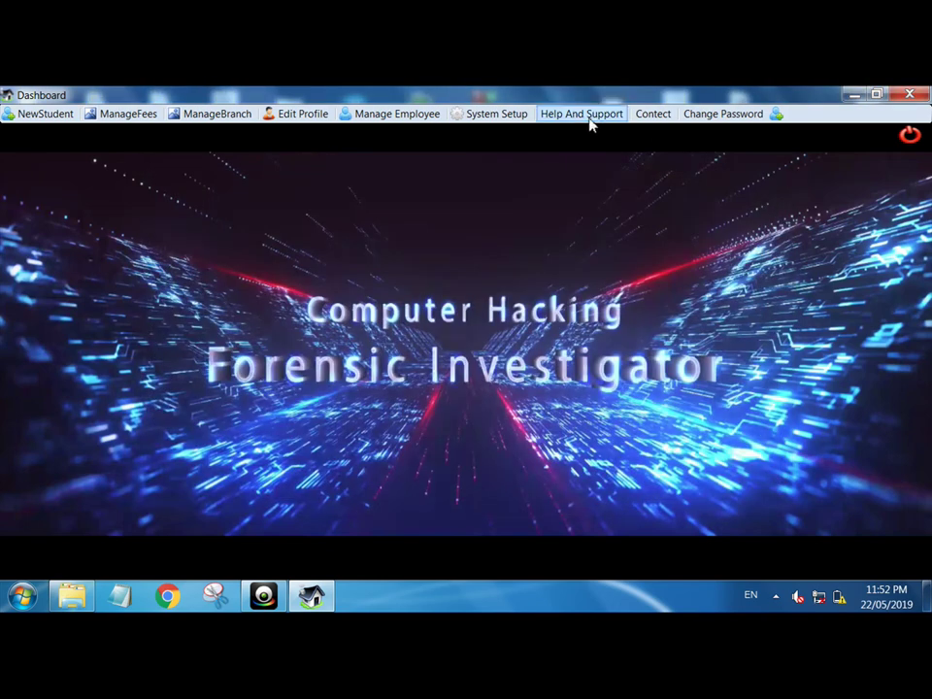
- Open System Setup and review the existing session and class options
{"action": "left_click", "coordinate": [493, 114]}
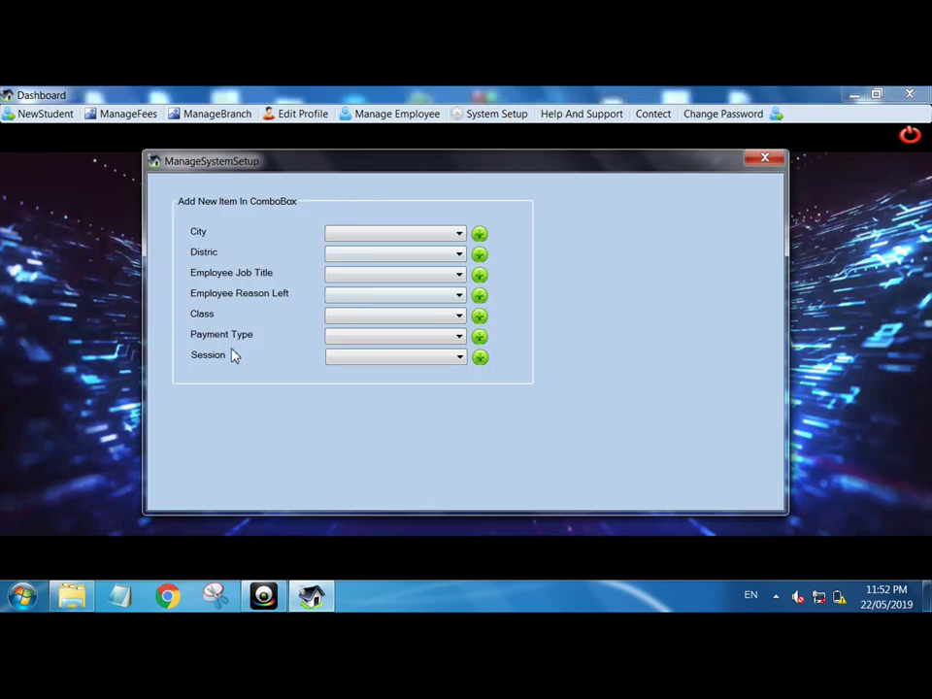
{"action": "left_click", "coordinate": [334, 362]}
{"action": "left_click", "coordinate": [351, 368]}
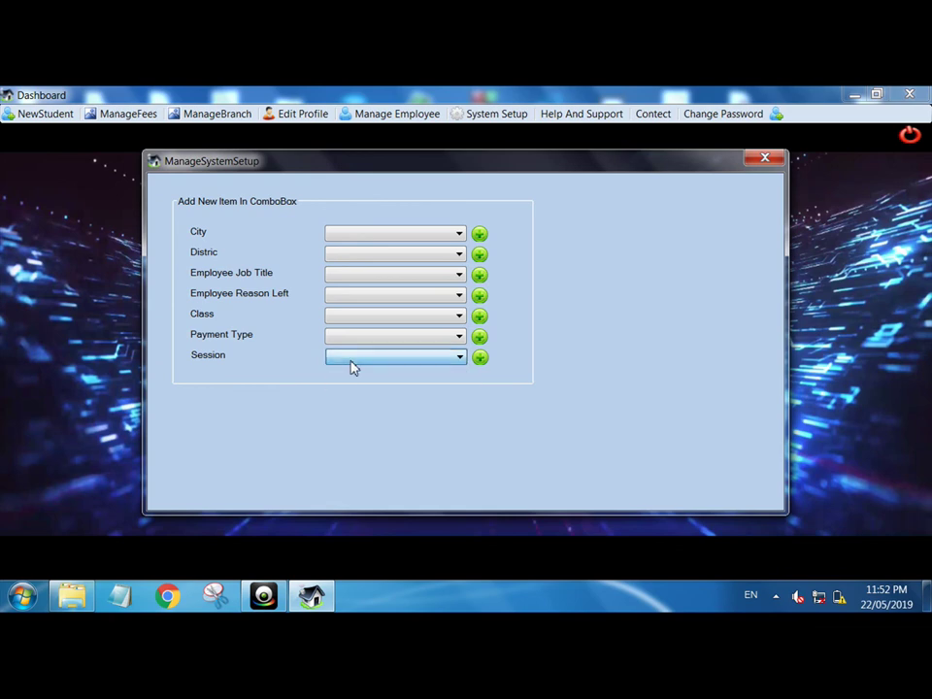
{"action": "left_click", "coordinate": [404, 320]}
{"action": "left_click", "coordinate": [404, 326]}
- Add PGDCA as a new class, close System Setup, and show the user accounts list
{"action": "left_click", "coordinate": [480, 316]}
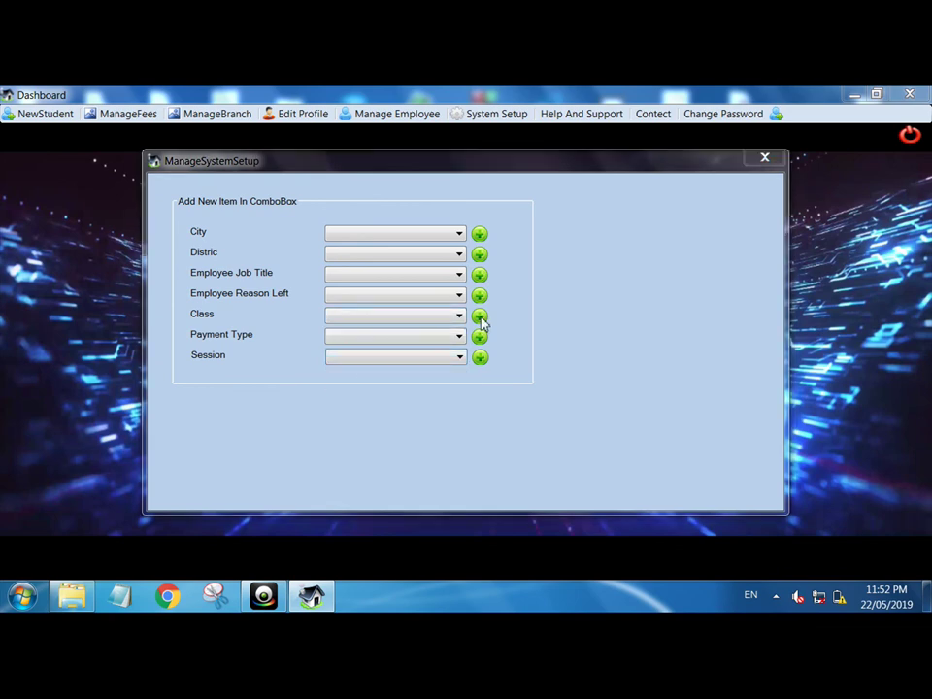
{"action": "left_click", "coordinate": [442, 333]}
{"action": "type", "text": "P"}
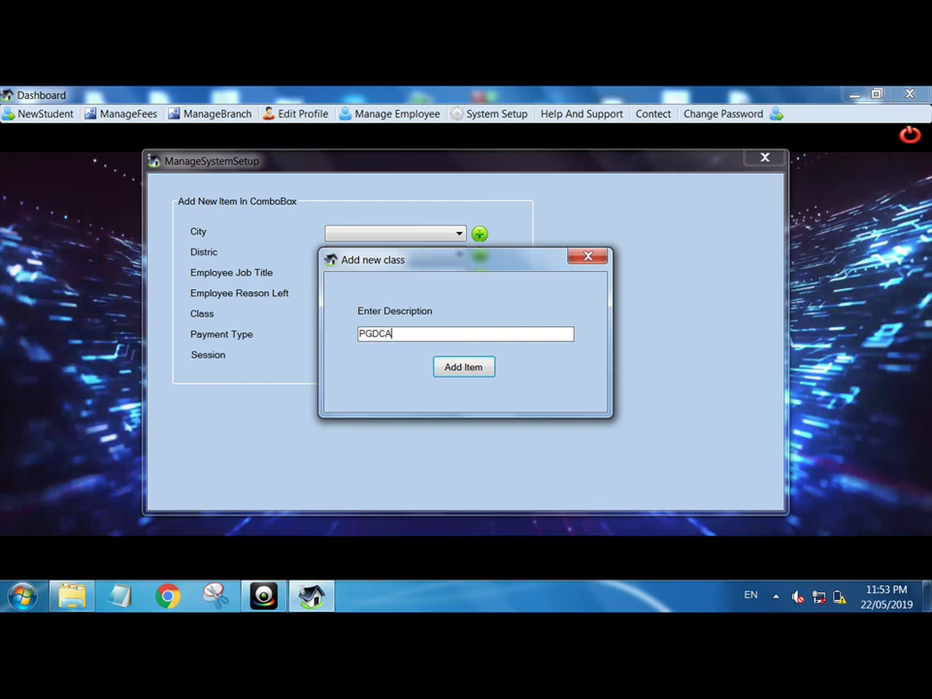
{"action": "type", "text": "GDCA"}
{"action": "key", "text": "Return"}
{"action": "key", "text": "Return"}
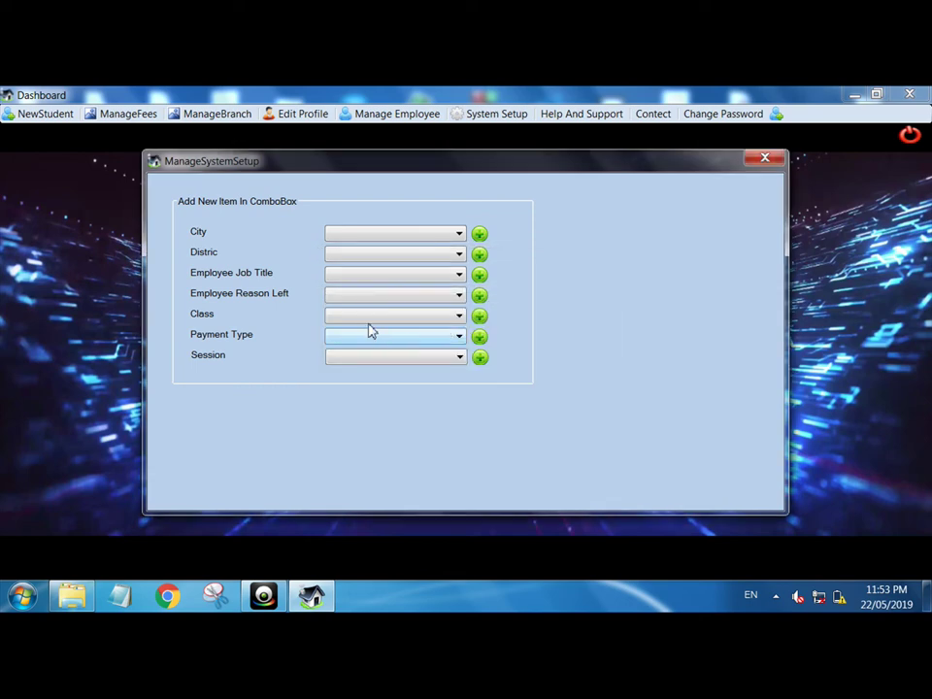
{"action": "left_click", "coordinate": [367, 323]}
{"action": "left_click", "coordinate": [367, 322]}
{"action": "left_click", "coordinate": [765, 158]}
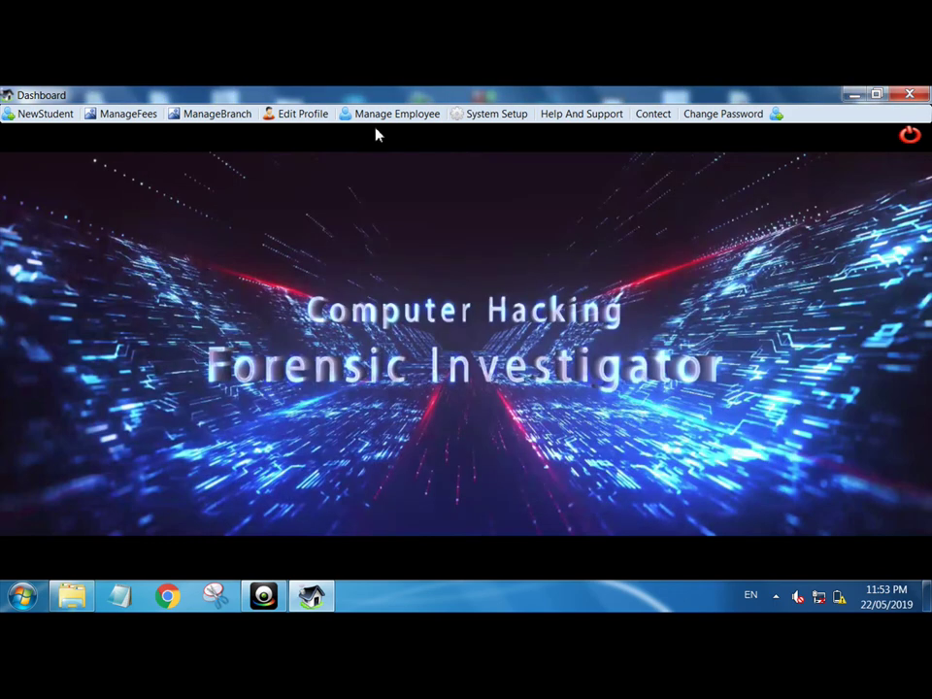
{"action": "left_click", "coordinate": [777, 114]}
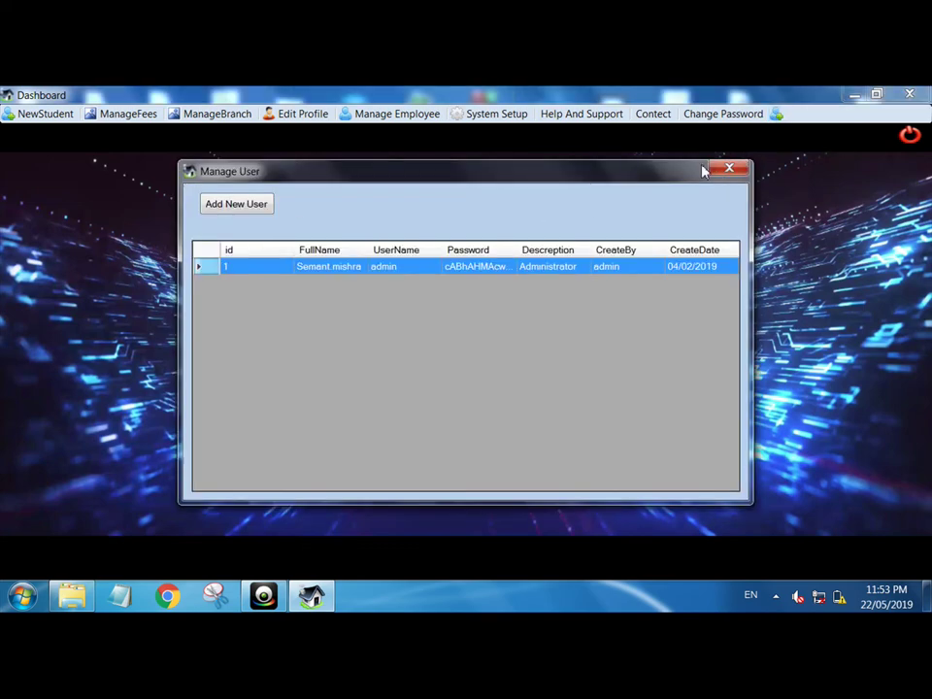
- Close the user list, check Help And Support and System Setup, then show the Manage Student list
{"action": "left_click", "coordinate": [725, 171]}
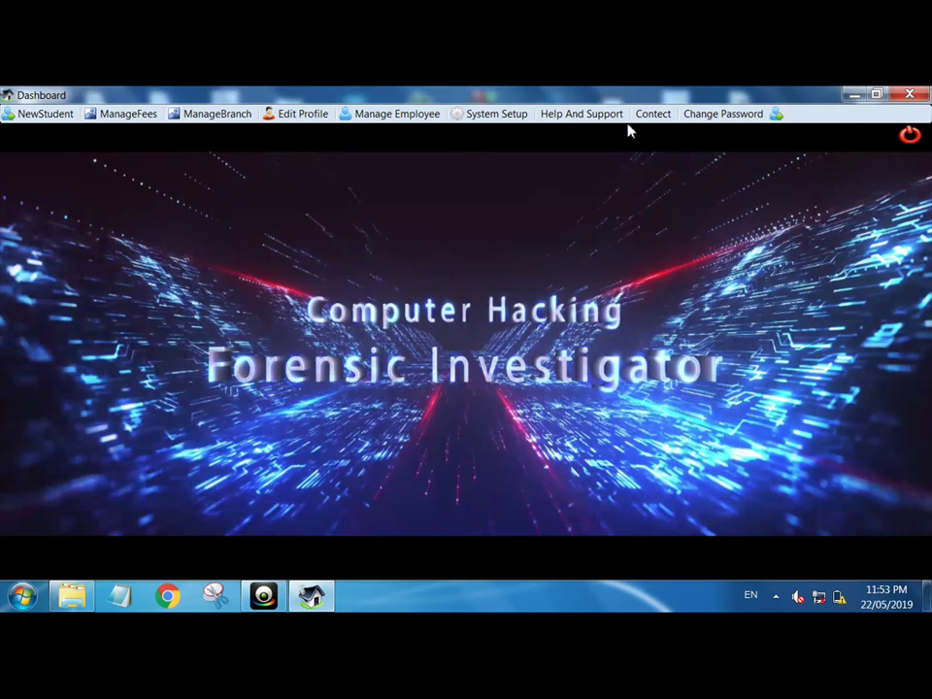
{"action": "left_click", "coordinate": [604, 116]}
{"action": "left_click", "coordinate": [703, 170]}
{"action": "left_click", "coordinate": [496, 114]}
{"action": "left_click", "coordinate": [758, 164]}
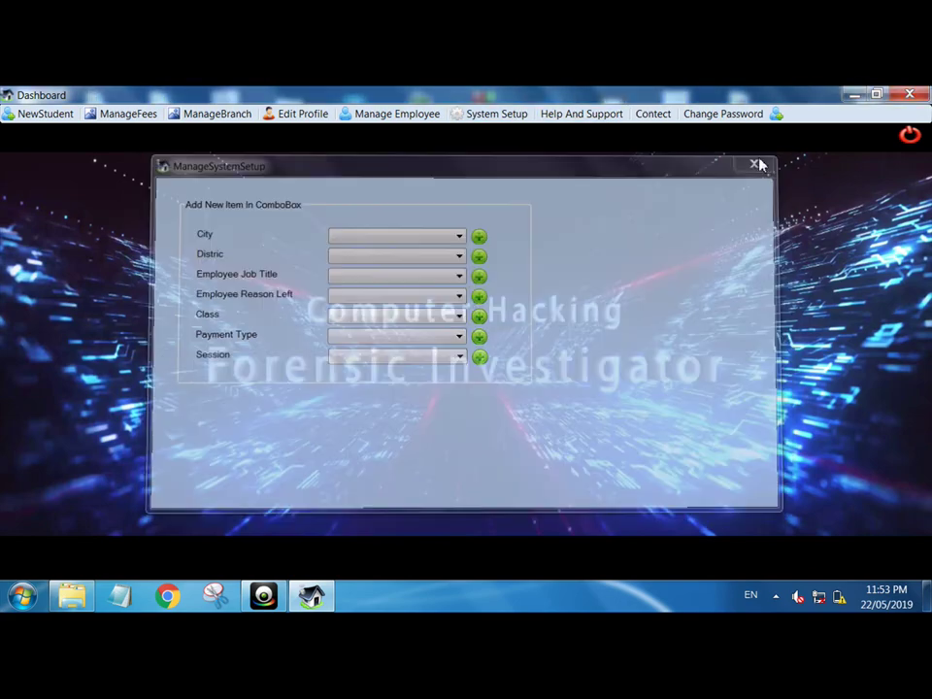
{"action": "left_click", "coordinate": [45, 115]}
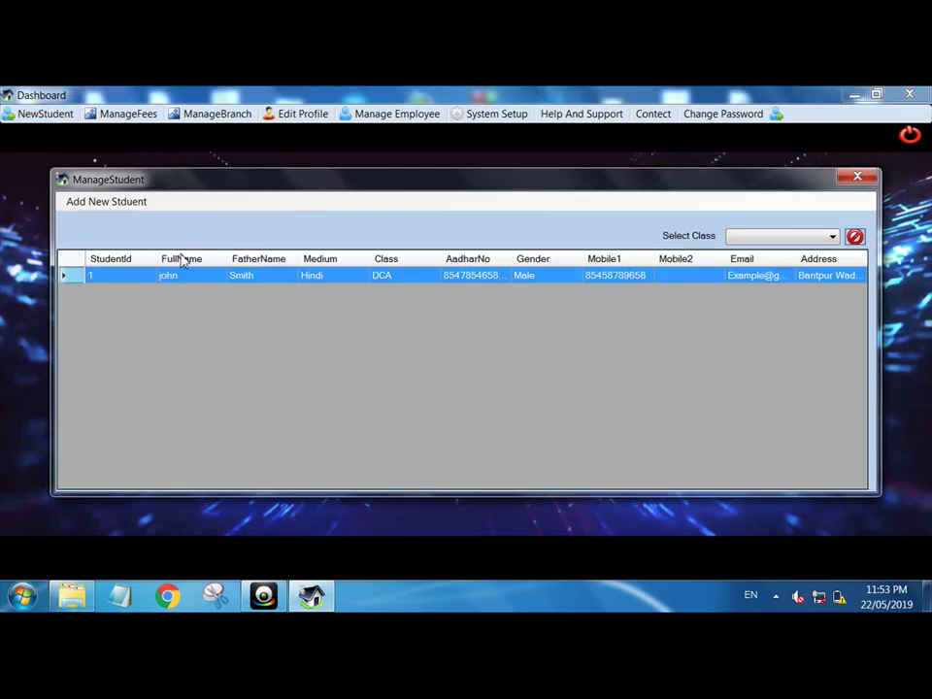
- Mark student 1 as left on 22/05/2019 for Move to New Location, then start adding a reason
{"action": "double_click", "coordinate": [234, 280]}
{"action": "left_click", "coordinate": [499, 377]}
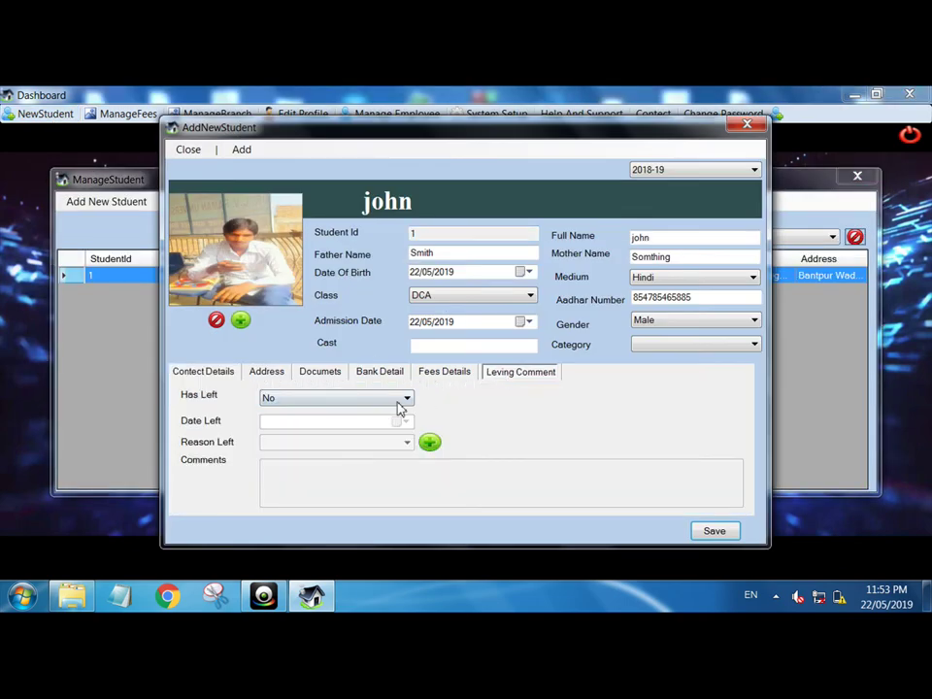
{"action": "left_click", "coordinate": [393, 399]}
{"action": "left_click", "coordinate": [324, 415]}
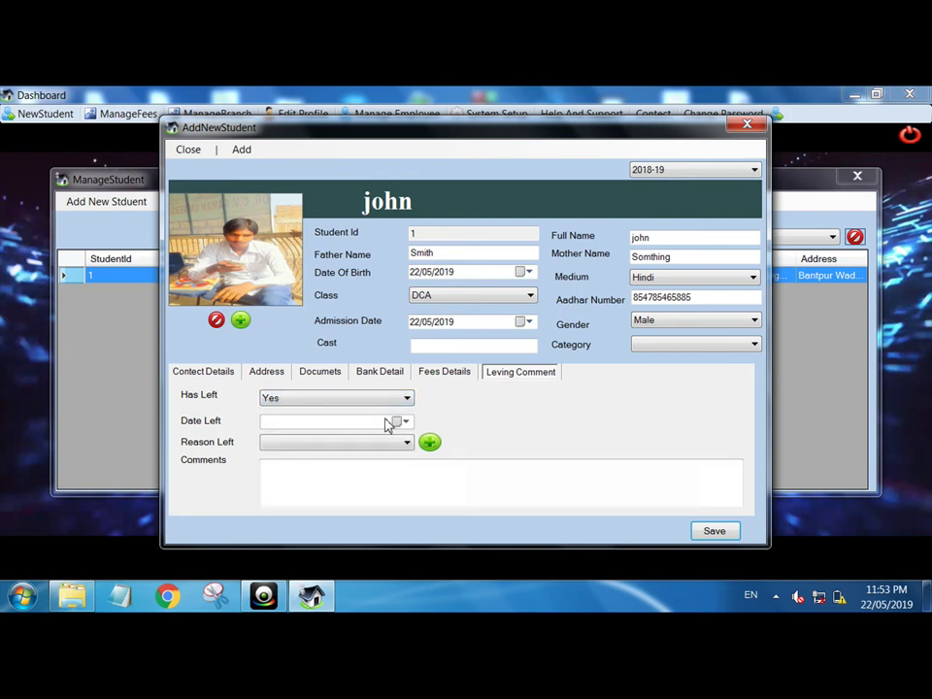
{"action": "left_click", "coordinate": [404, 422]}
{"action": "left_click", "coordinate": [351, 518]}
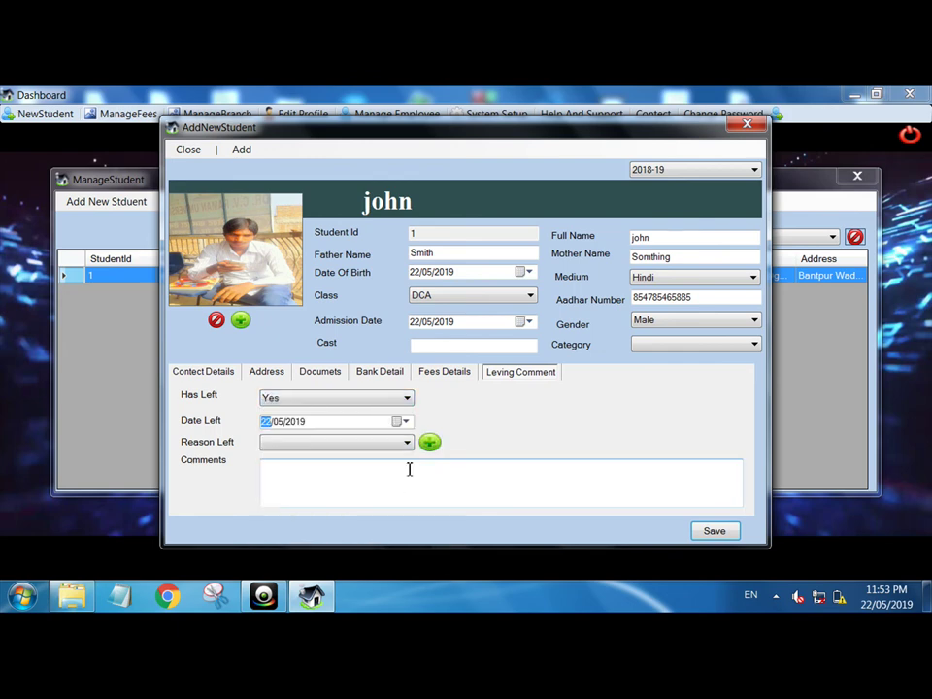
{"action": "left_click", "coordinate": [387, 445]}
{"action": "left_click", "coordinate": [327, 462]}
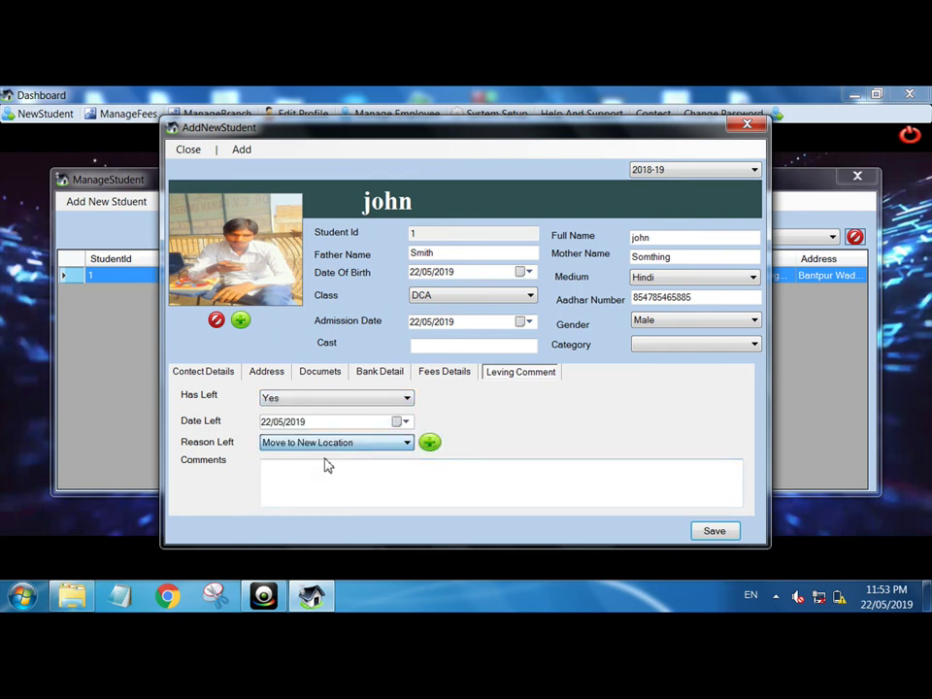
{"action": "left_click", "coordinate": [429, 443]}
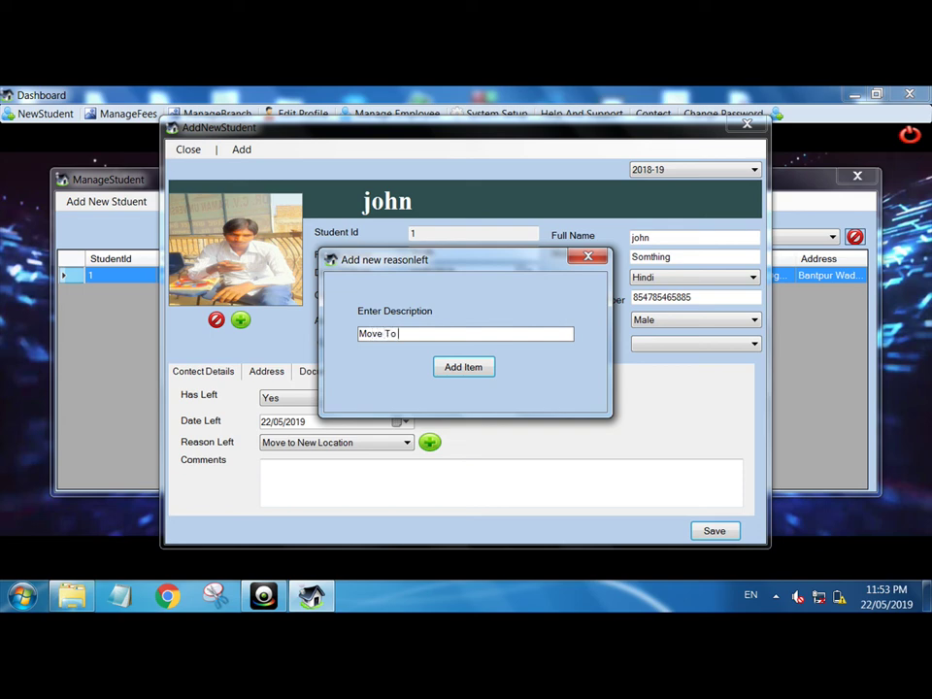
- Add 'Move To New Class' as a leaving reason and confirm the success message
{"action": "key", "text": "BackSpace"}
{"action": "key", "text": "BackSpace"}
{"action": "key", "text": "BackSpace"}
{"action": "key", "text": "BackSpace"}
{"action": "key", "text": "BackSpace"}
{"action": "type", "text": "ew"}
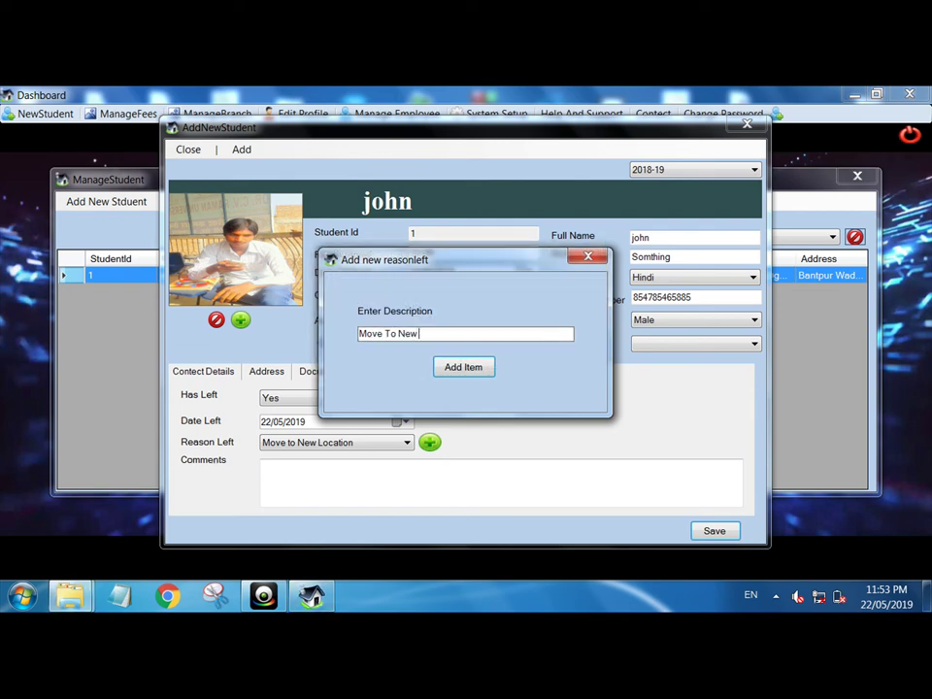
{"action": "type", "text": " Class"}
{"action": "key", "text": "Return"}
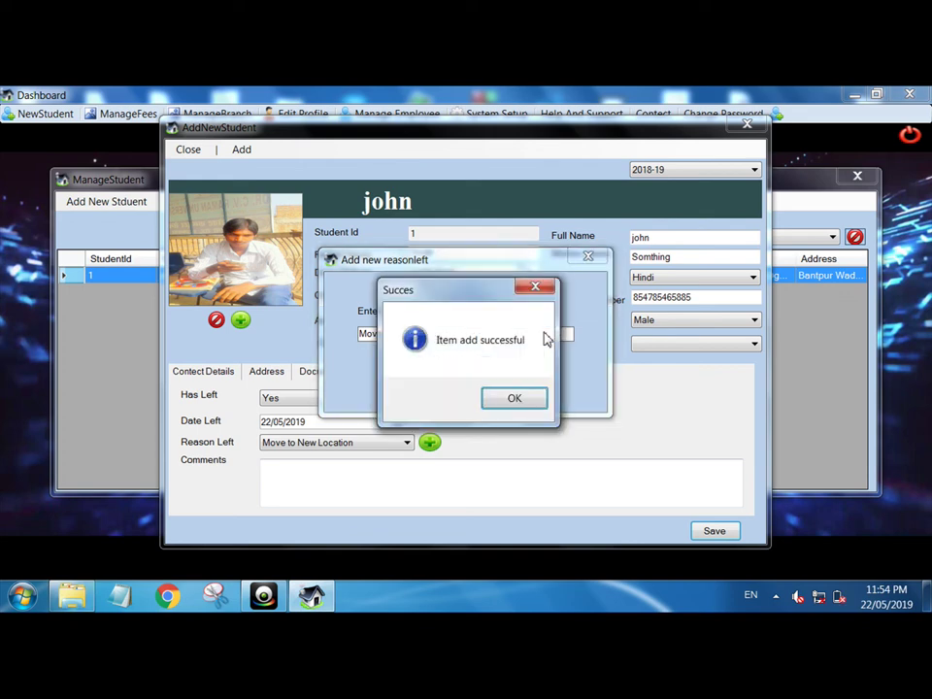
{"action": "key", "text": "Return"}
{"action": "left_click", "coordinate": [398, 449]}
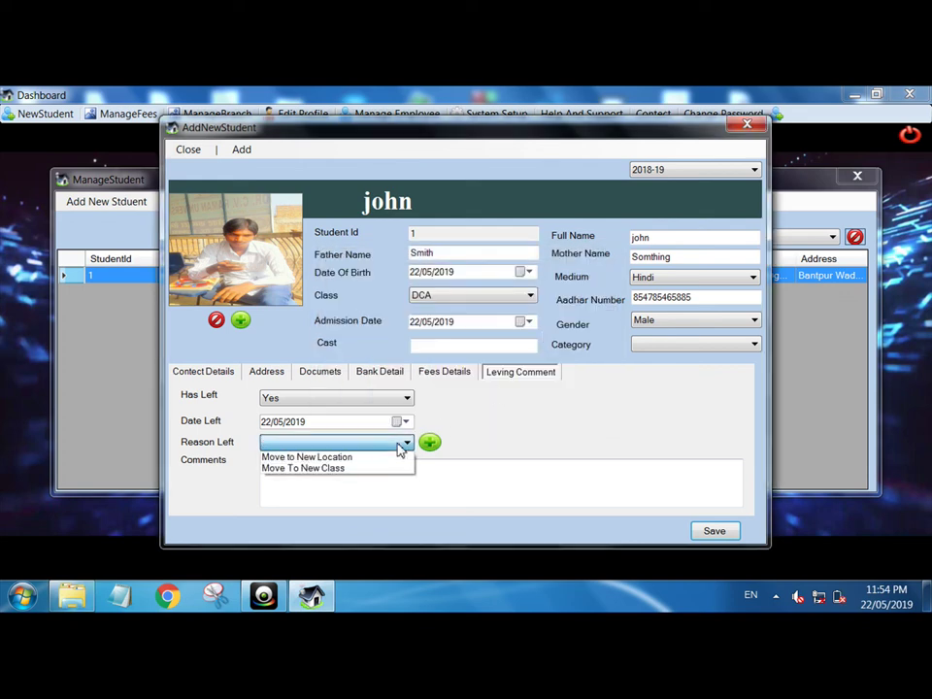
- Set john's reason to Move To New Class, comment 'Move to New Class BCA', save and close
{"action": "left_click", "coordinate": [324, 470]}
{"action": "left_click", "coordinate": [365, 483]}
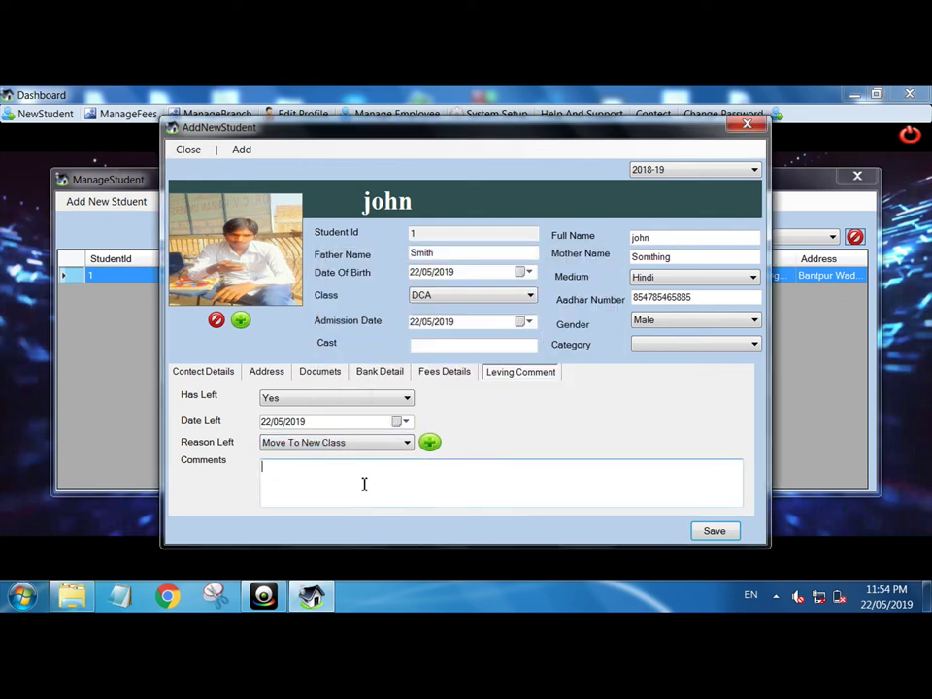
{"action": "type", "text": "Move to New Class"}
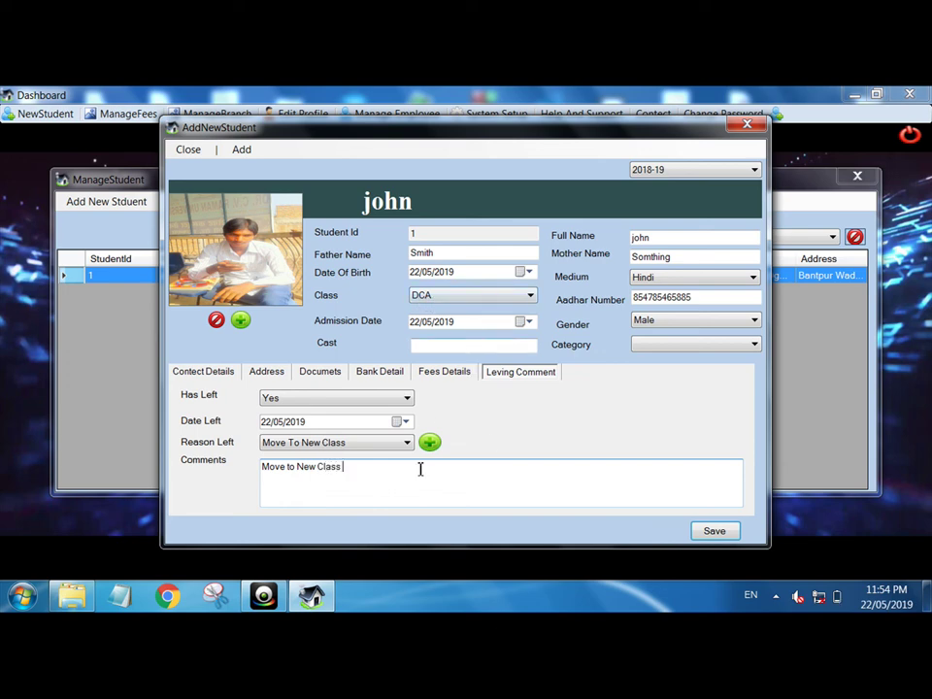
{"action": "type", "text": "BCA"}
{"action": "key", "text": "Return"}
{"action": "key", "text": "Return"}
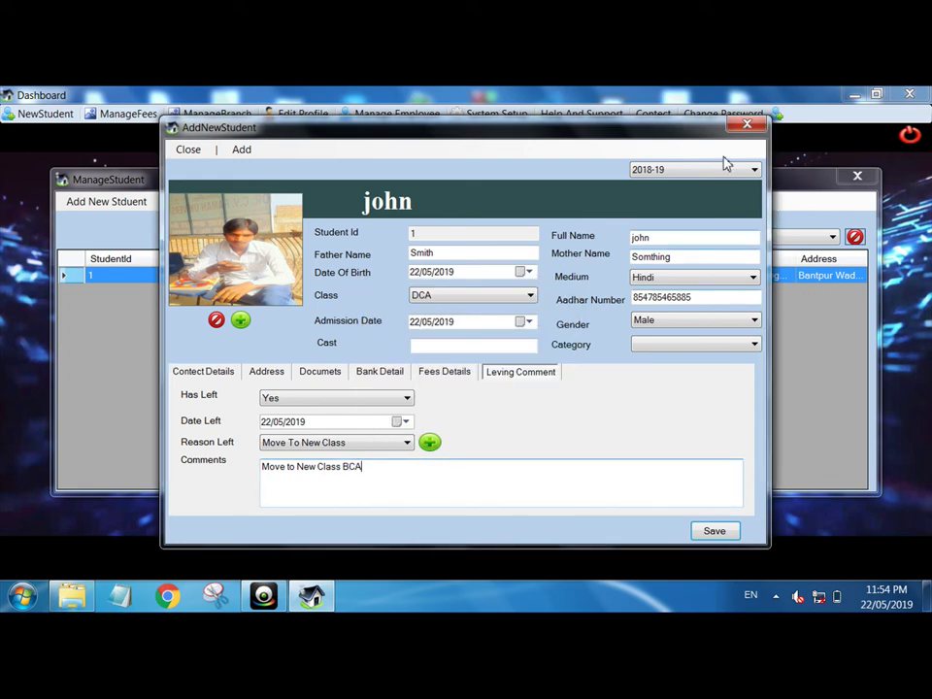
{"action": "left_click", "coordinate": [747, 125]}
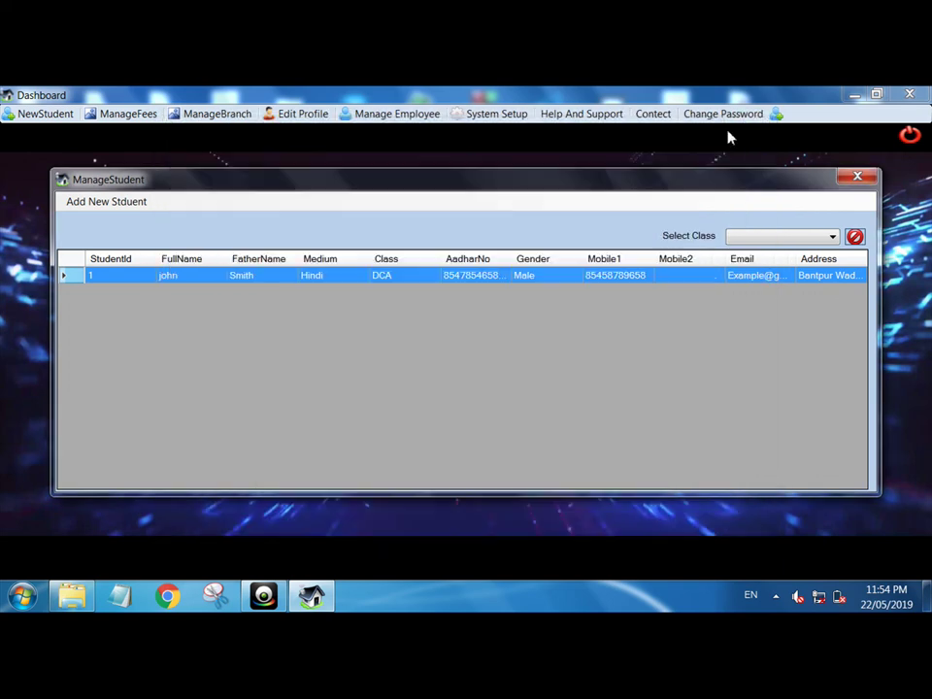
- Reopen john's record, verify his leaving details, save again, and close the form
{"action": "double_click", "coordinate": [410, 275]}
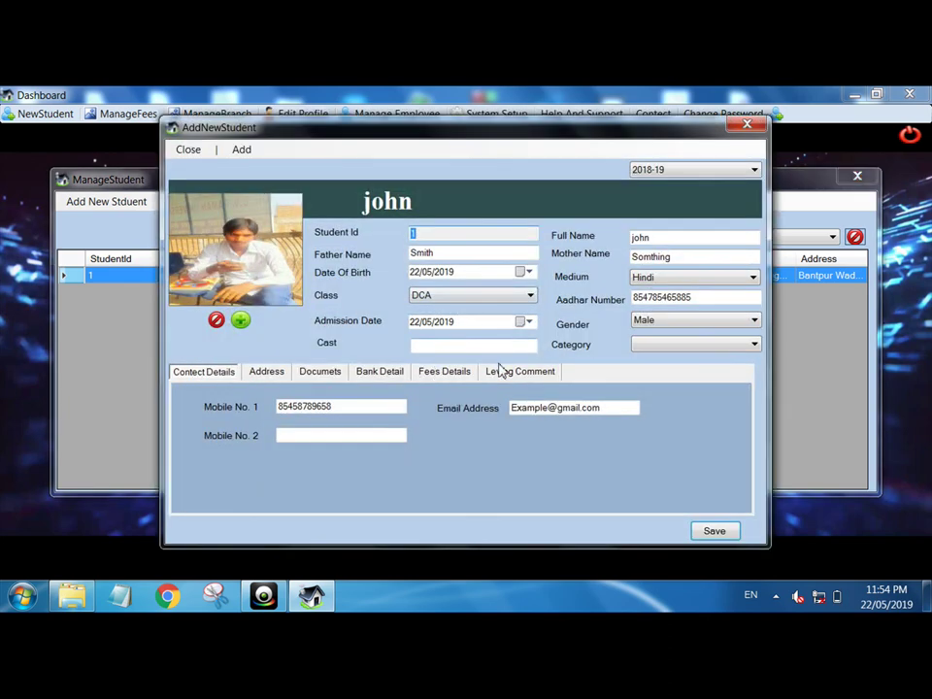
{"action": "left_click", "coordinate": [513, 373]}
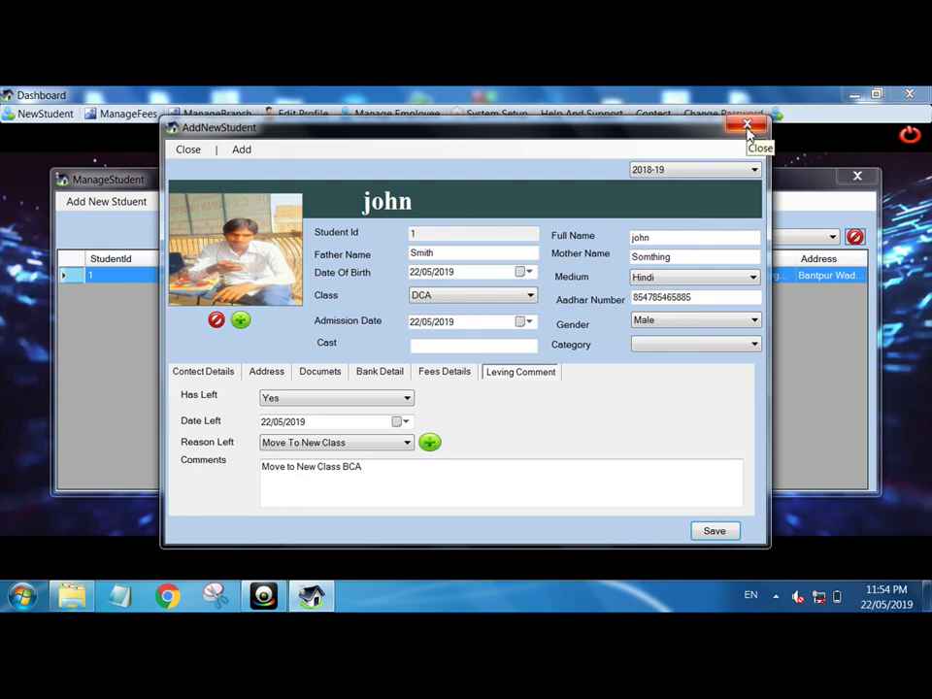
{"action": "left_click", "coordinate": [544, 506]}
{"action": "key", "text": "Return"}
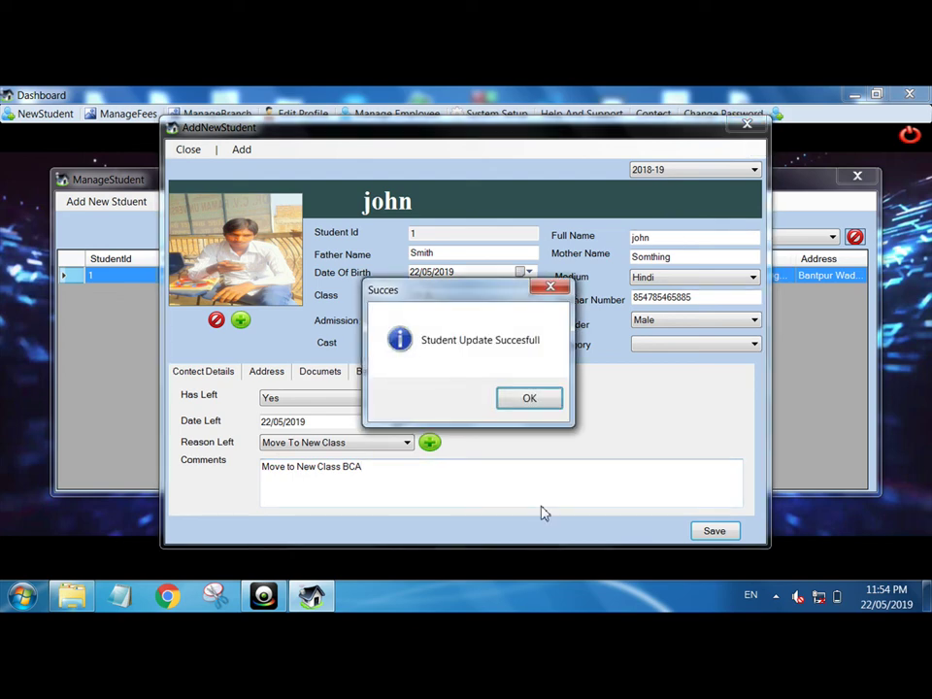
{"action": "key", "text": "Return"}
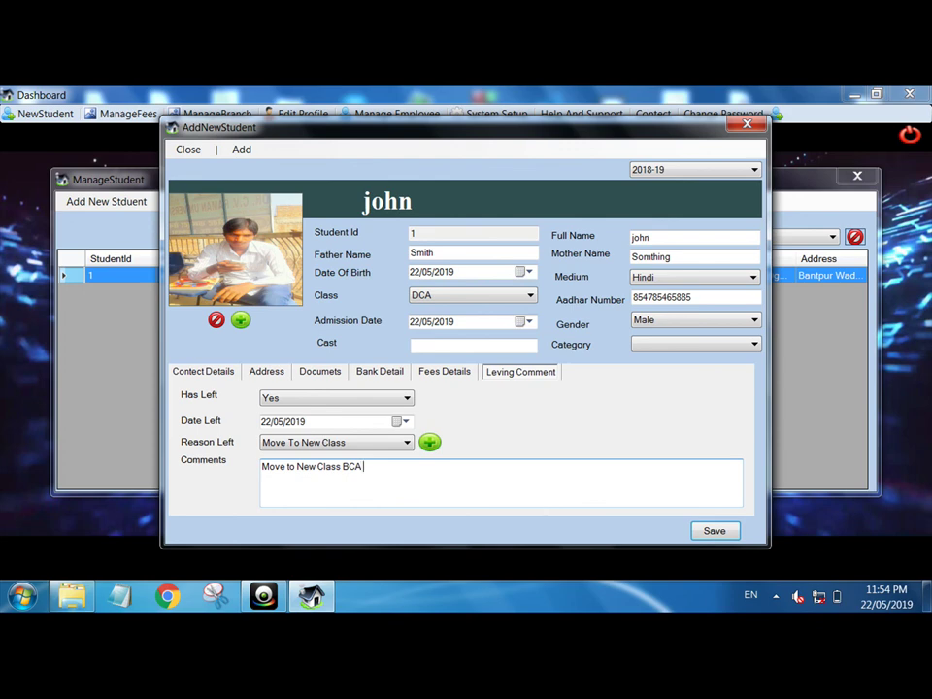
{"action": "key", "text": "Return"}
{"action": "key", "text": "Return"}
{"action": "left_click", "coordinate": [745, 127]}
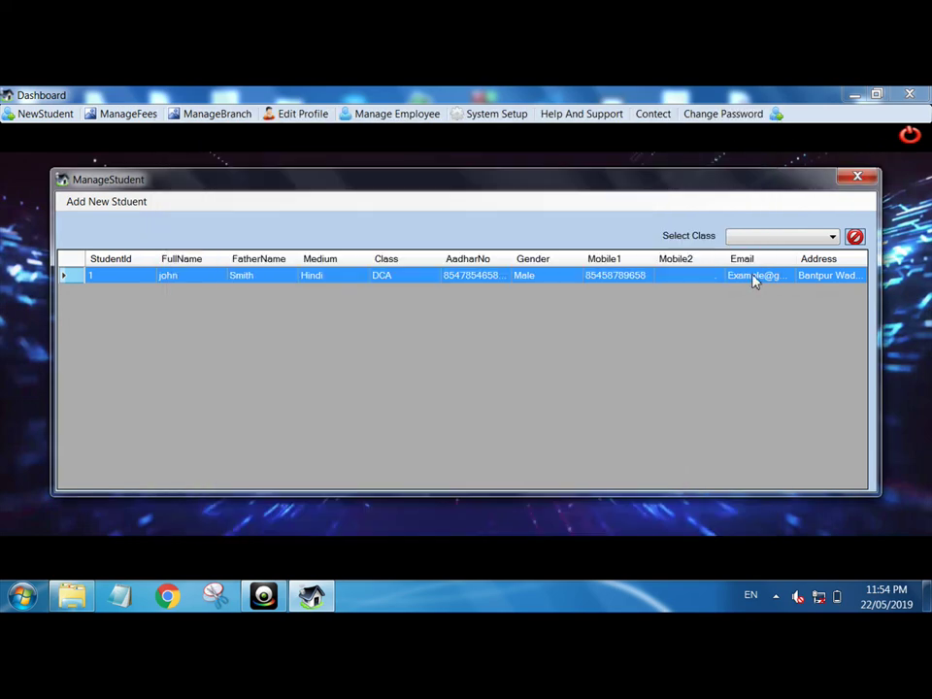
- Close the student list, the Dashboard, and the Release folder window
{"action": "left_click", "coordinate": [858, 179]}
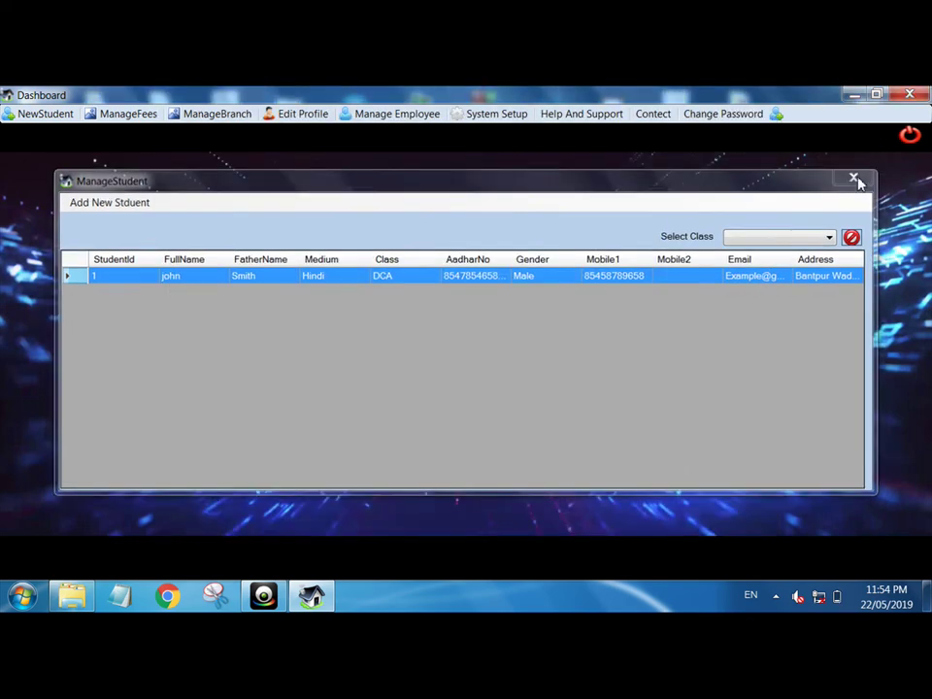
{"action": "left_click", "coordinate": [909, 139]}
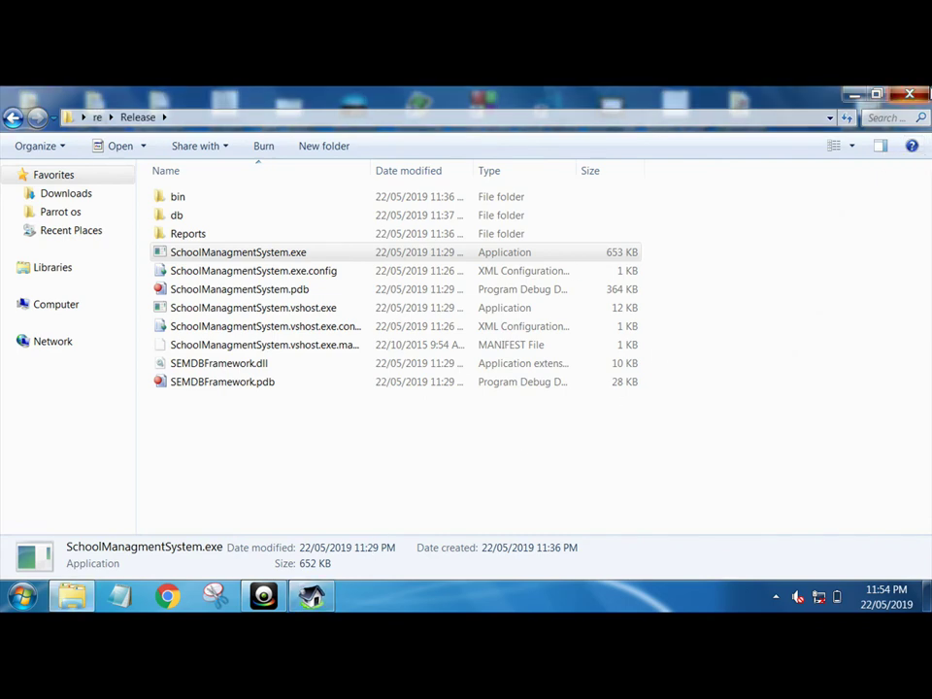
{"action": "left_click", "coordinate": [910, 94]}
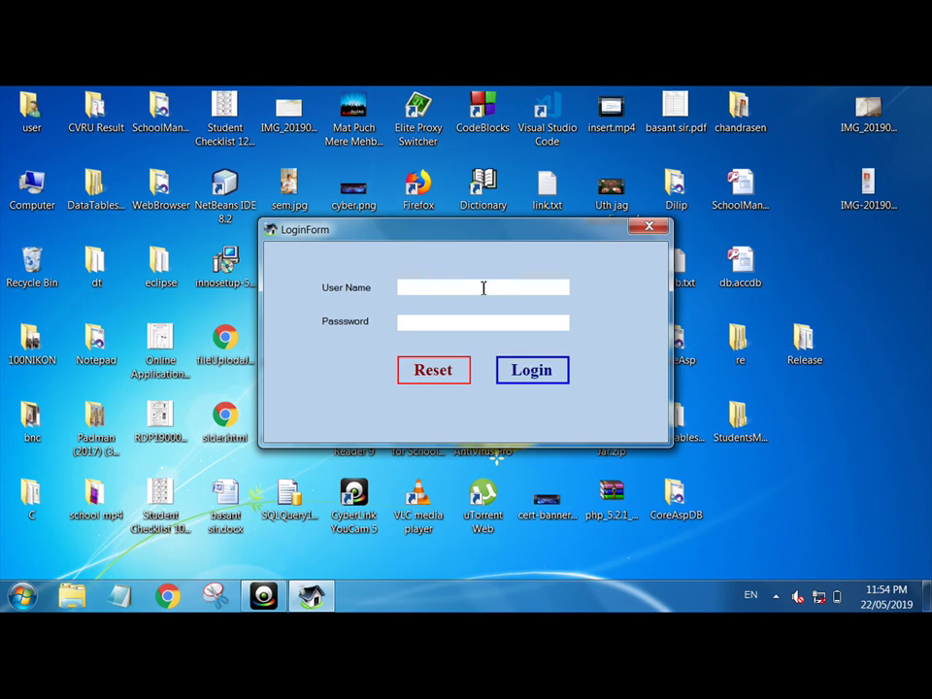
- Log in as admin, see a wrong password rejected, then log in with the correct password
{"action": "type", "text": "admin"}
{"action": "key", "text": "Tab"}
{"action": "type", "text": "admin"}
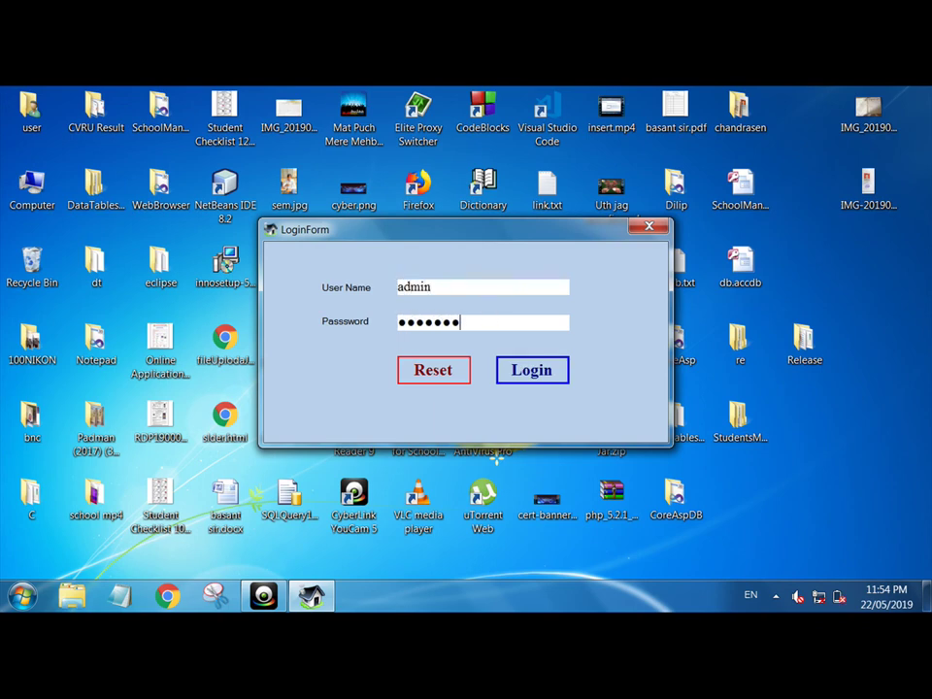
{"action": "key", "text": "Return"}
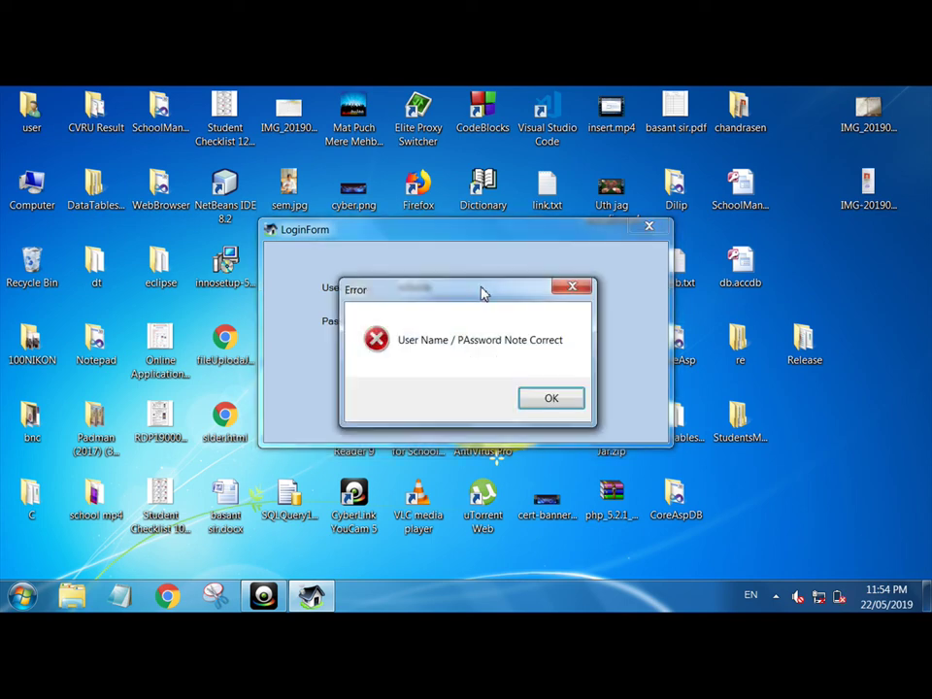
{"action": "key", "text": "Return"}
{"action": "type", "text": "123456"}
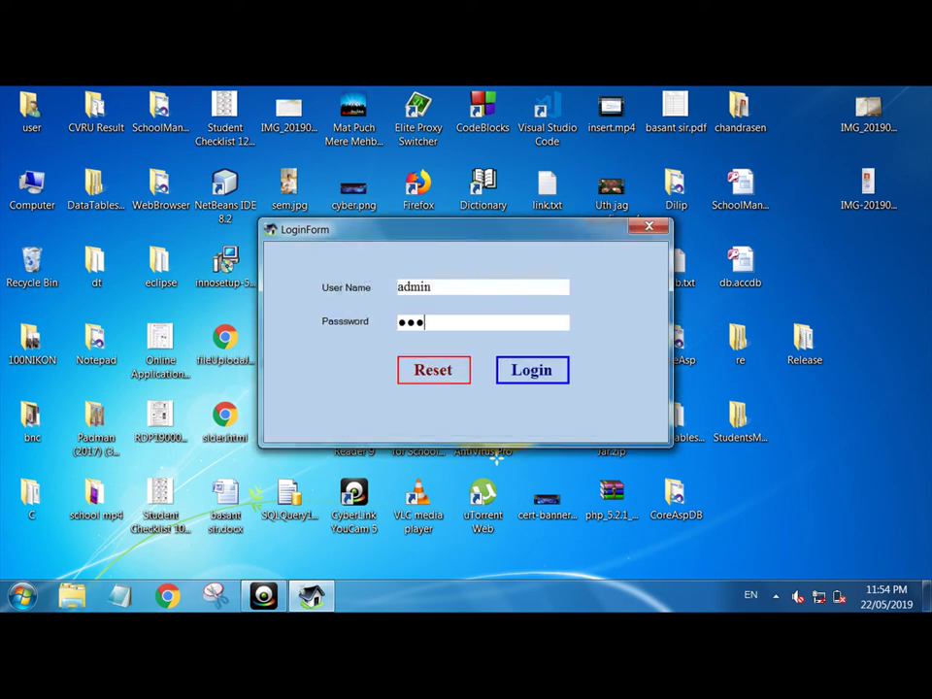
{"action": "key", "text": "Return"}
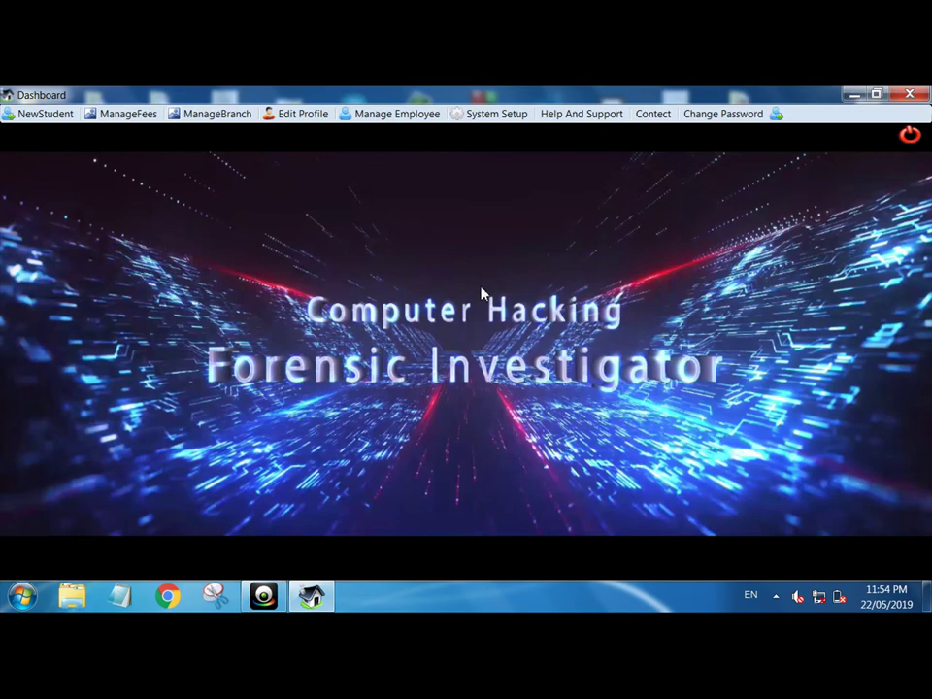
- Log out of the Dashboard and log back in as admin with the account password
{"action": "left_click", "coordinate": [909, 136]}
{"action": "type", "text": "admin"}
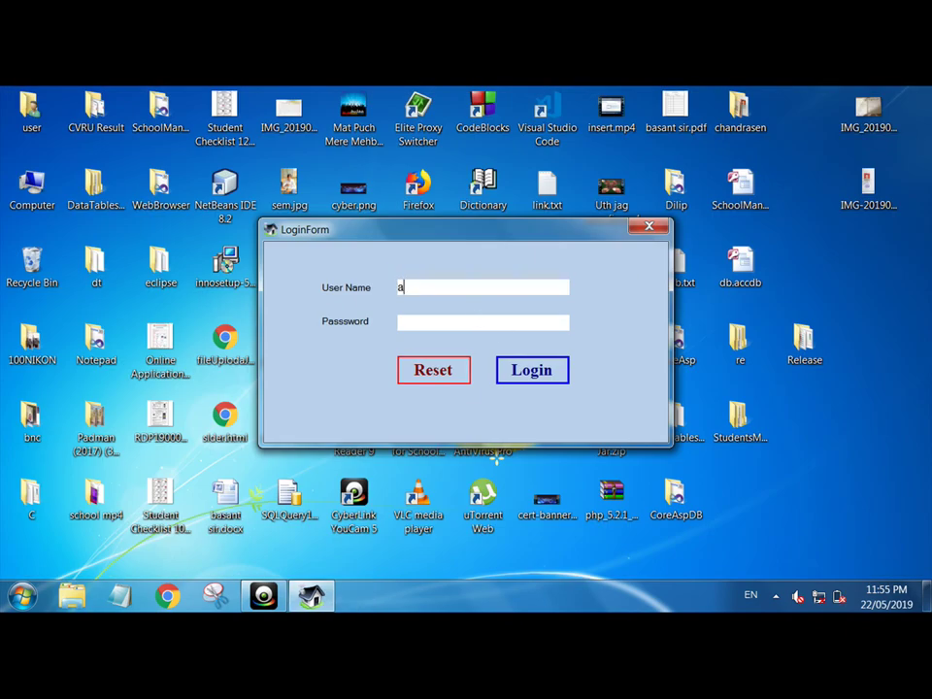
{"action": "key", "text": "Tab"}
{"action": "type", "text": "admin123"}
{"action": "key", "text": "Return"}
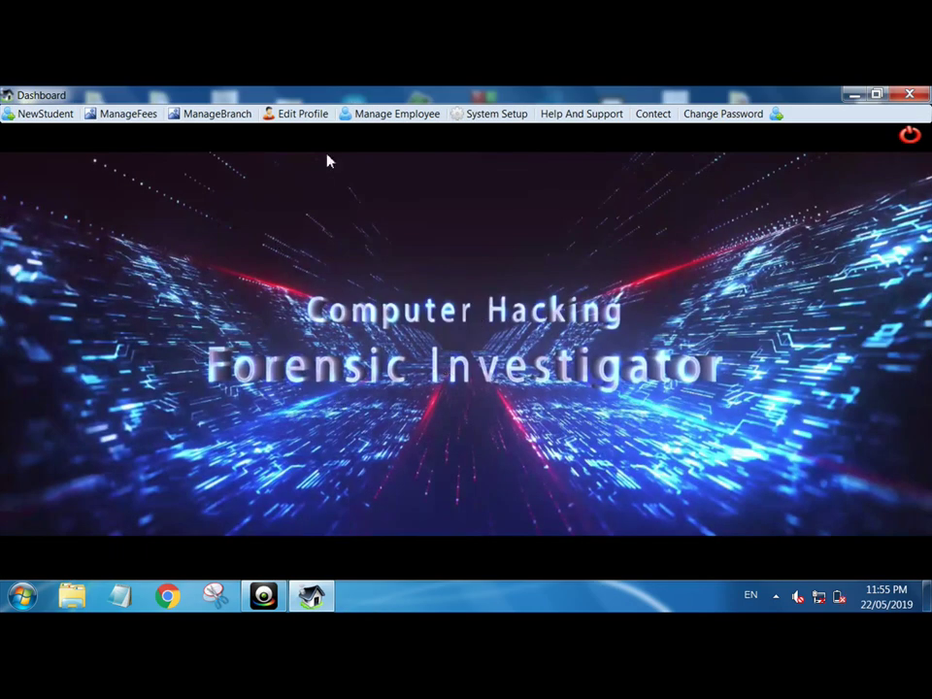
- Close the Dashboard and show the hidden notification icons
{"action": "left_click", "coordinate": [909, 94]}
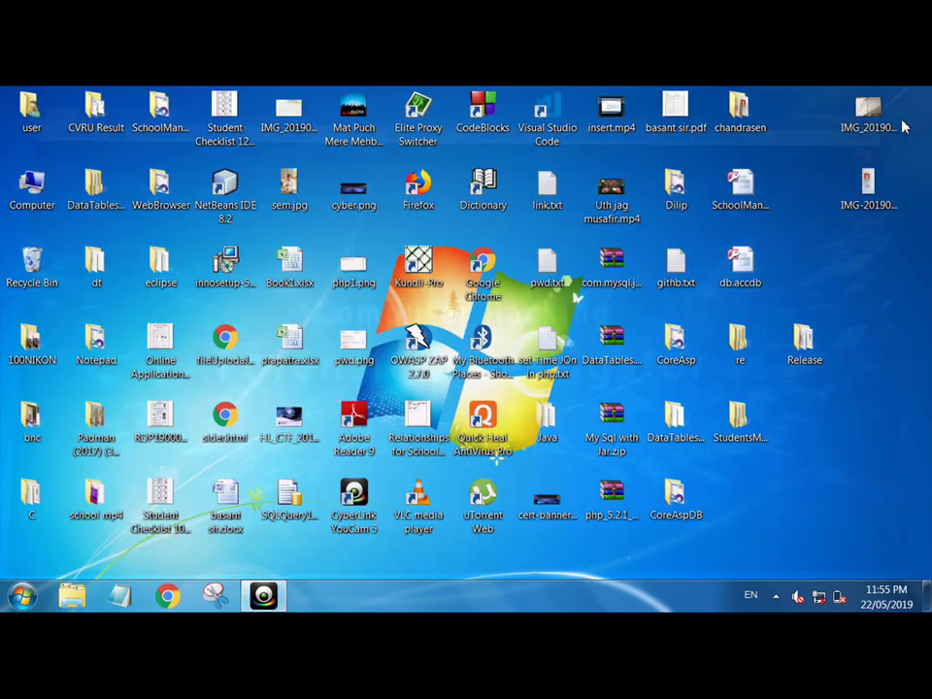
{"action": "left_click", "coordinate": [776, 597]}
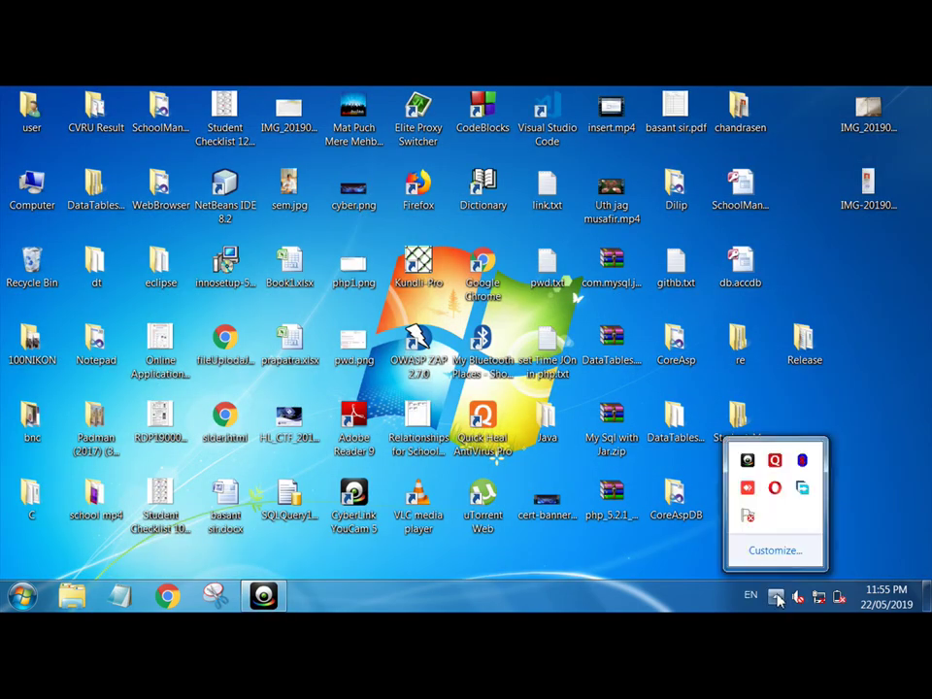
{"action": "left_click", "coordinate": [396, 551]}
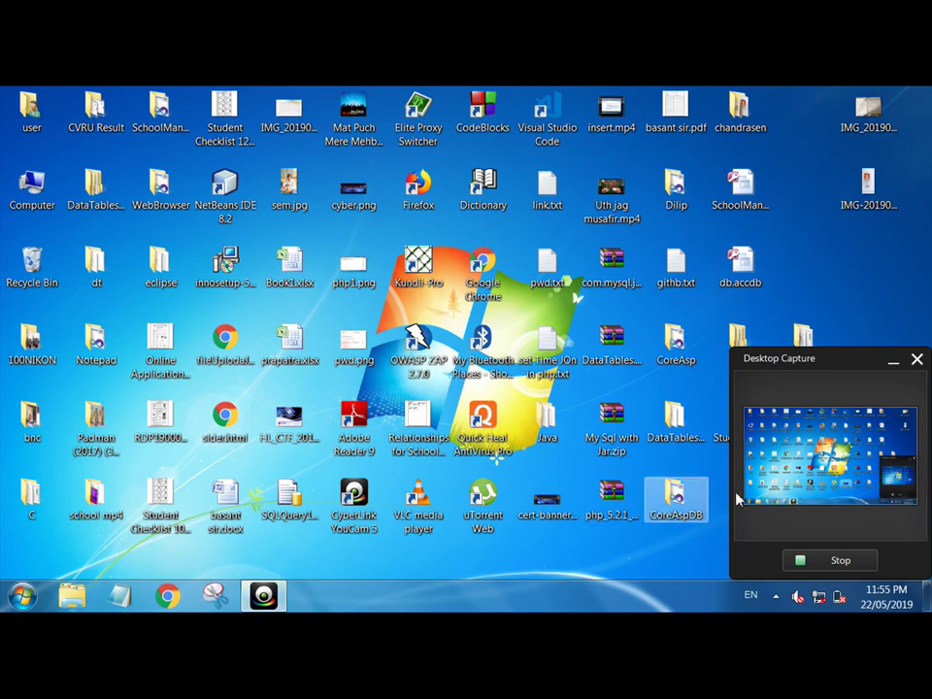